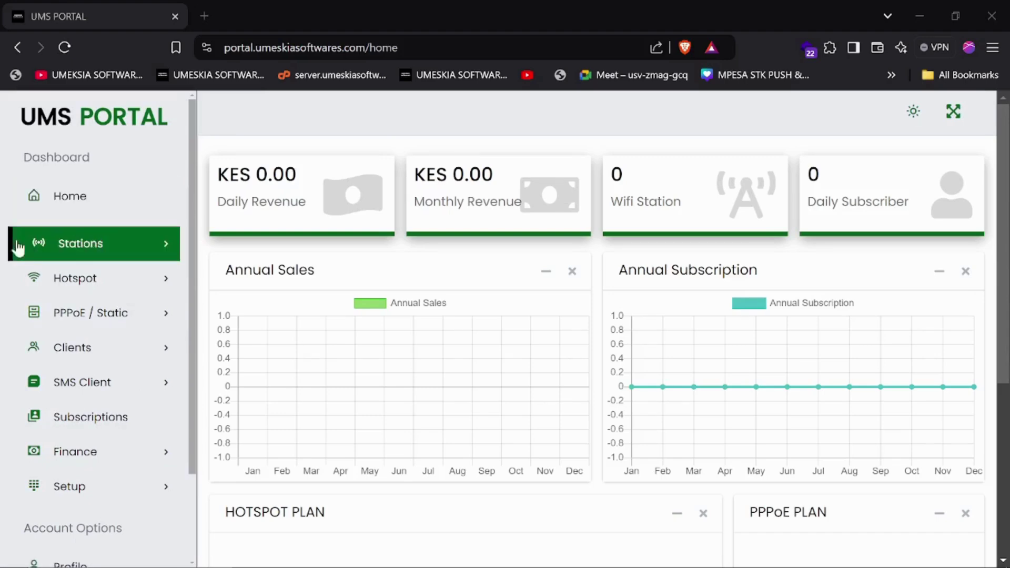
Step: Start a new station from the hotspot stations list and name it MtaaWifi
{"action": "left_click", "coordinate": [93, 255]}
{"action": "left_click", "coordinate": [81, 279]}
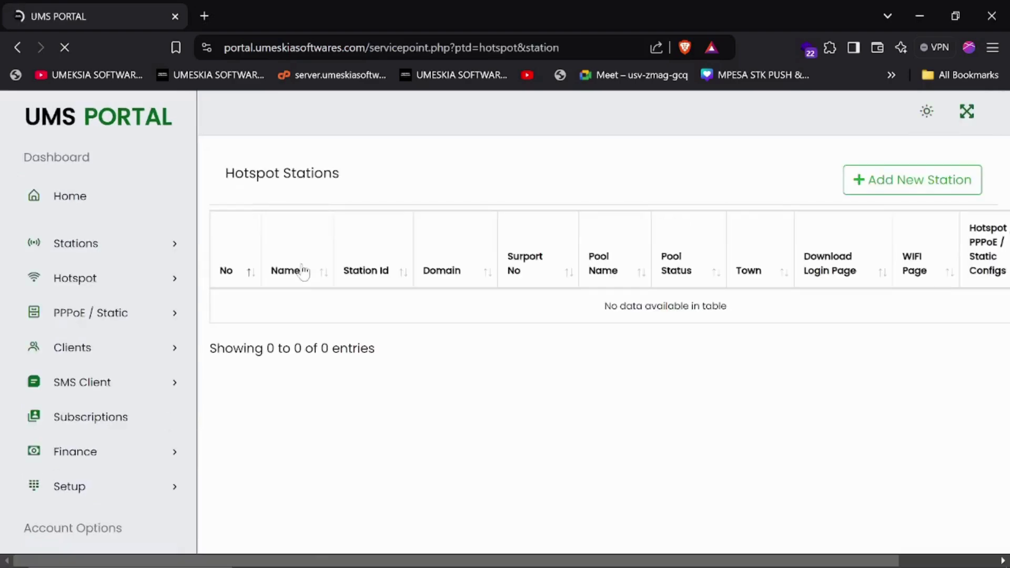
{"action": "left_click", "coordinate": [901, 178]}
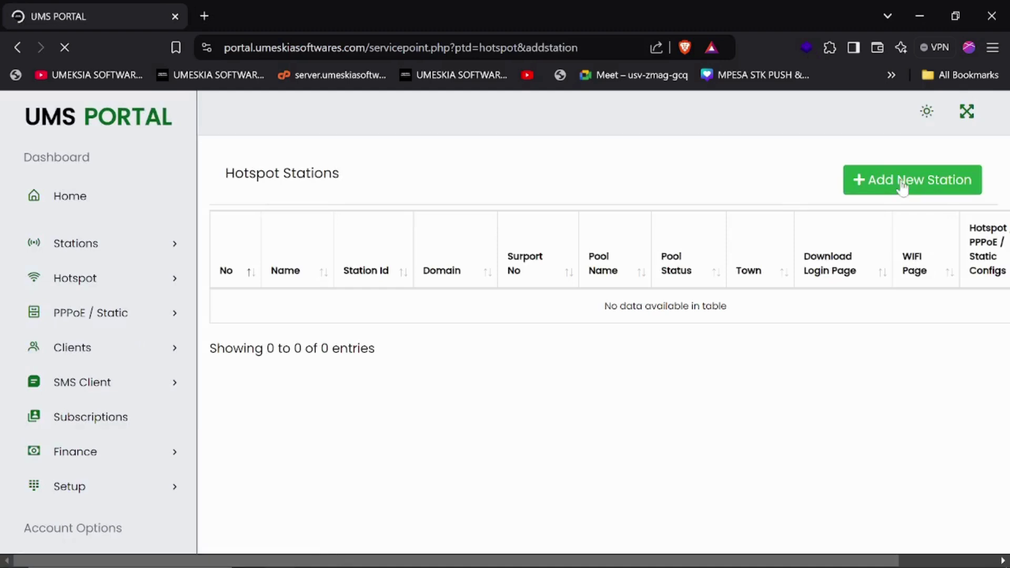
{"action": "left_click", "coordinate": [235, 269]}
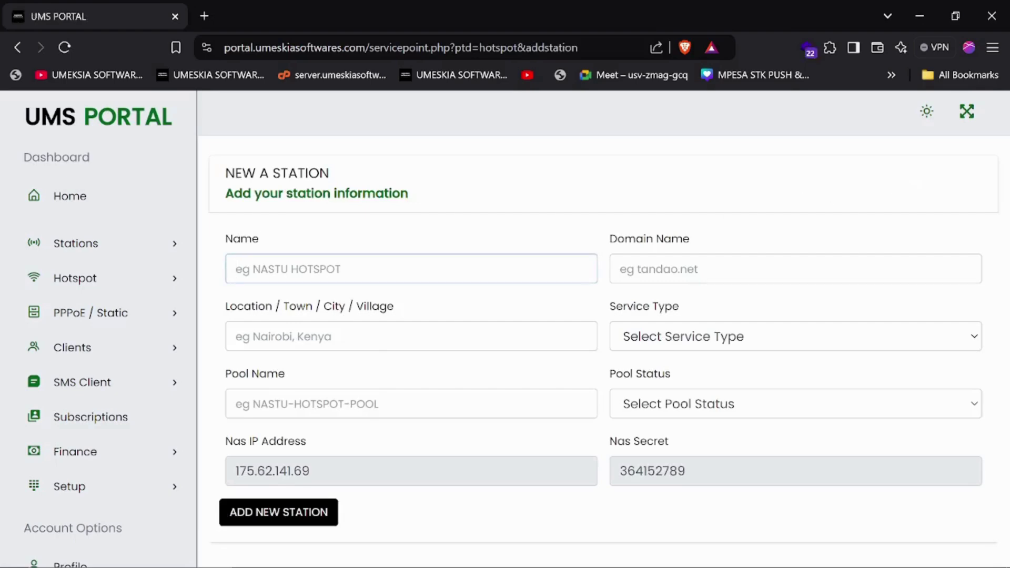
{"action": "type", "text": "M"}
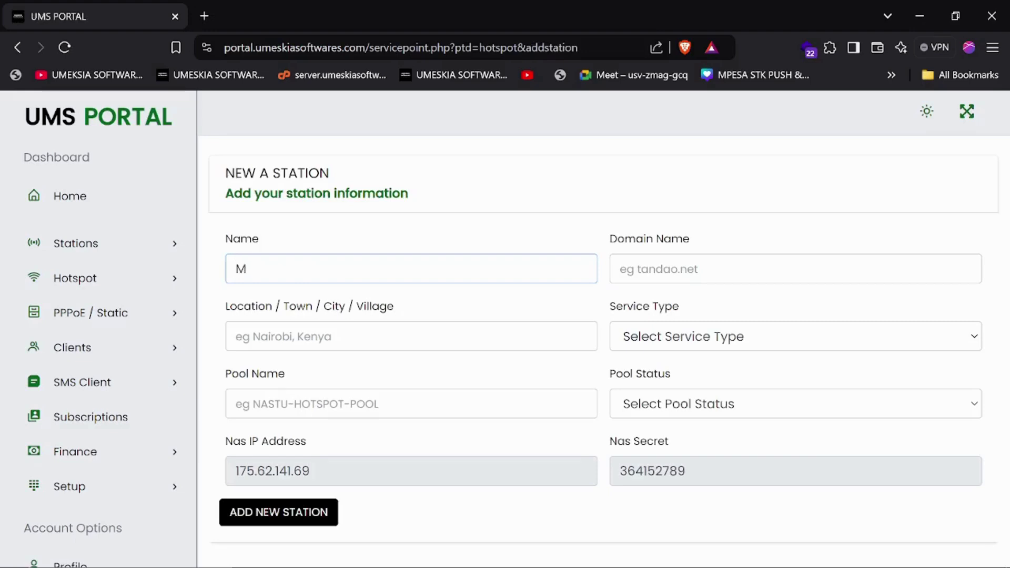
{"action": "type", "text": "taaWifi"}
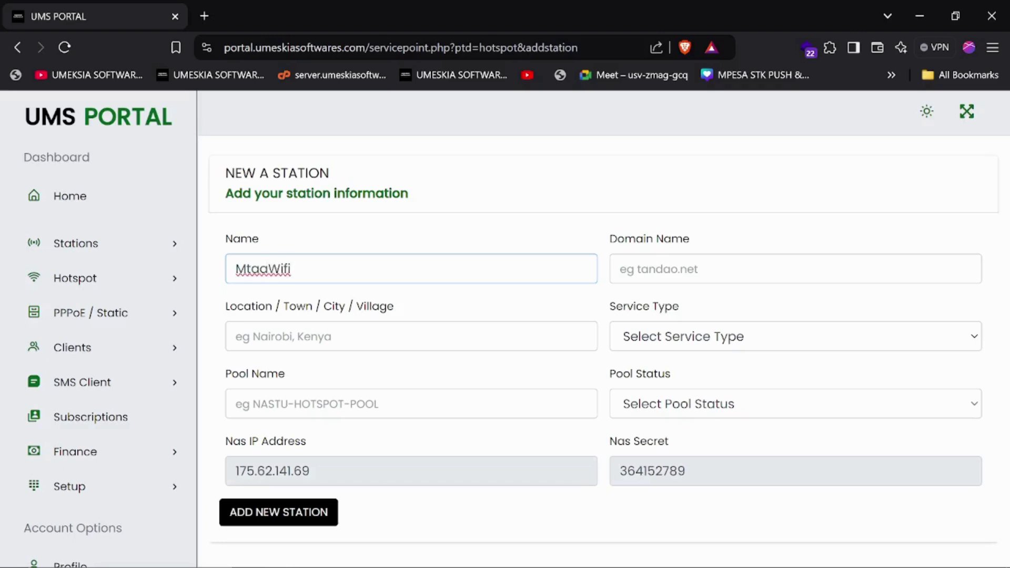
Step: Enter mtaa.wifi as the station's domain name and Nairobi, Kenya as its location, correcting the misspelled city
{"action": "left_click", "coordinate": [621, 269]}
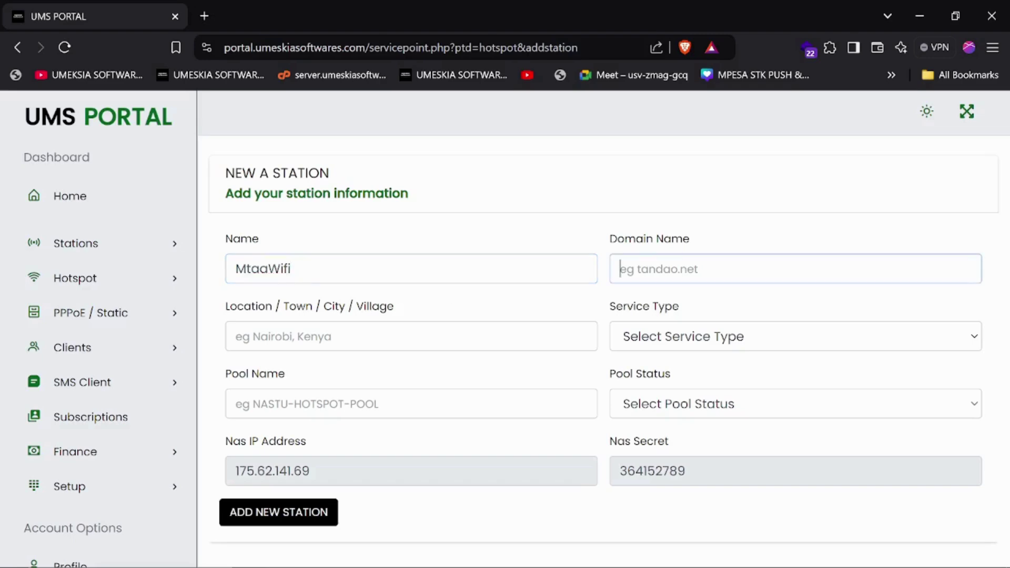
{"action": "type", "text": "mtaa"}
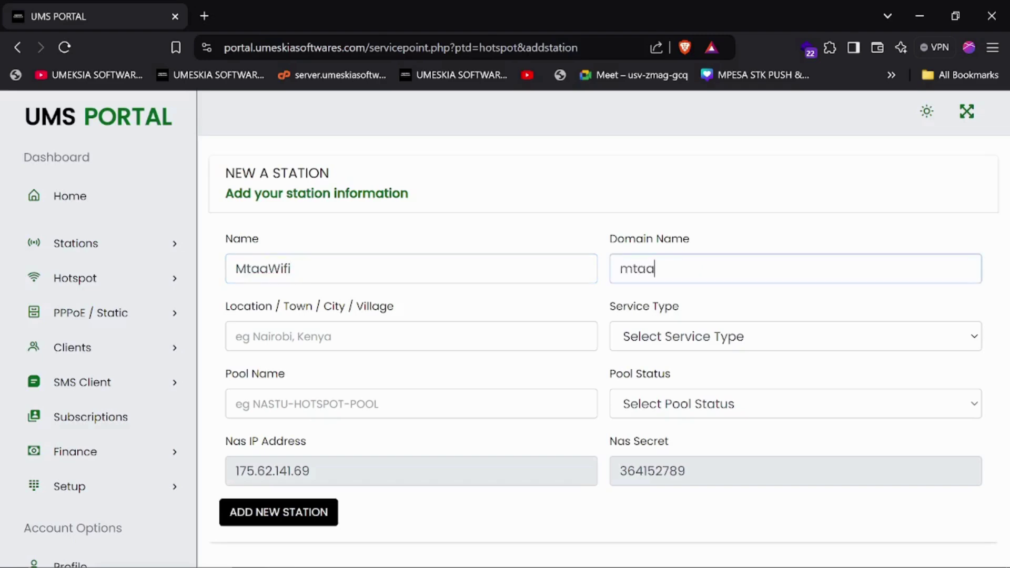
{"action": "type", "text": ".wifi"}
{"action": "left_click", "coordinate": [277, 336]}
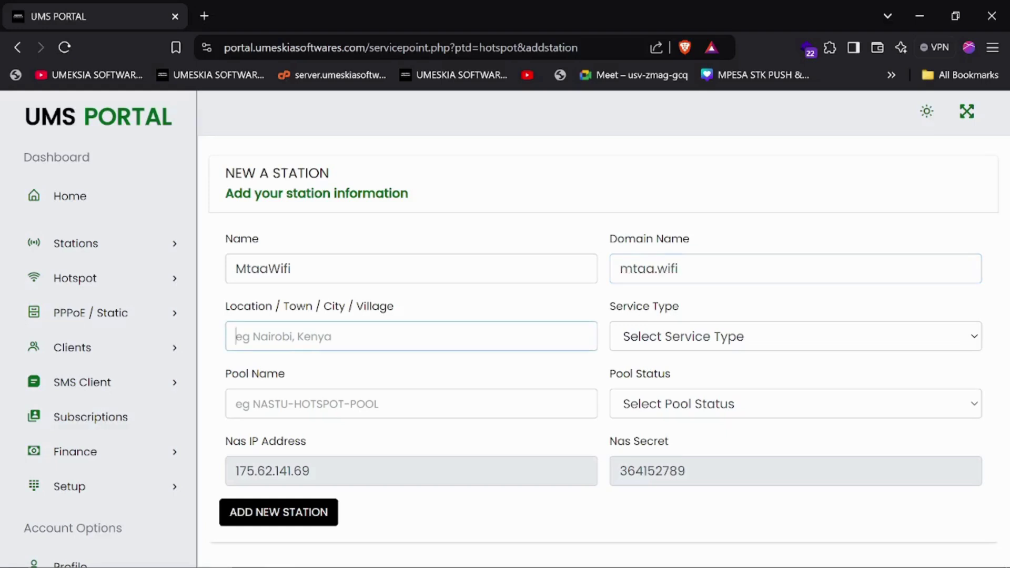
{"action": "type", "text": "Nar"}
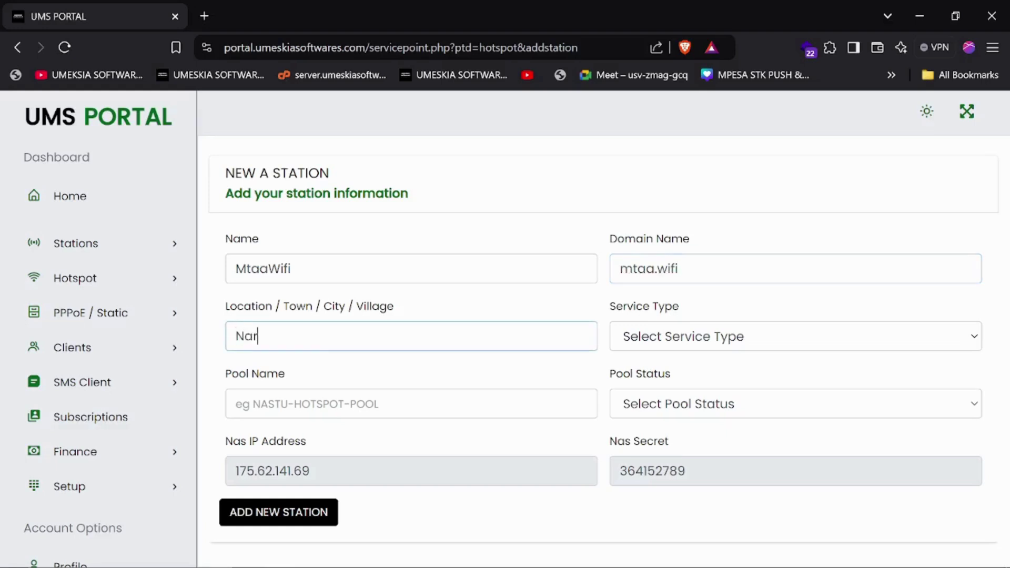
{"action": "type", "text": "ibi, Kenya"}
{"action": "right_click", "coordinate": [257, 336]}
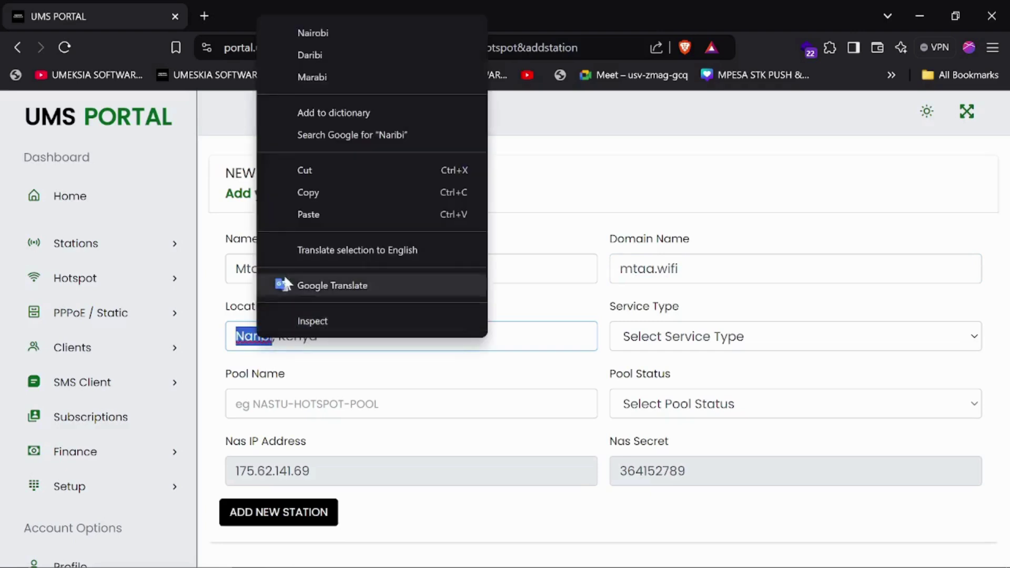
{"action": "left_click", "coordinate": [316, 33]}
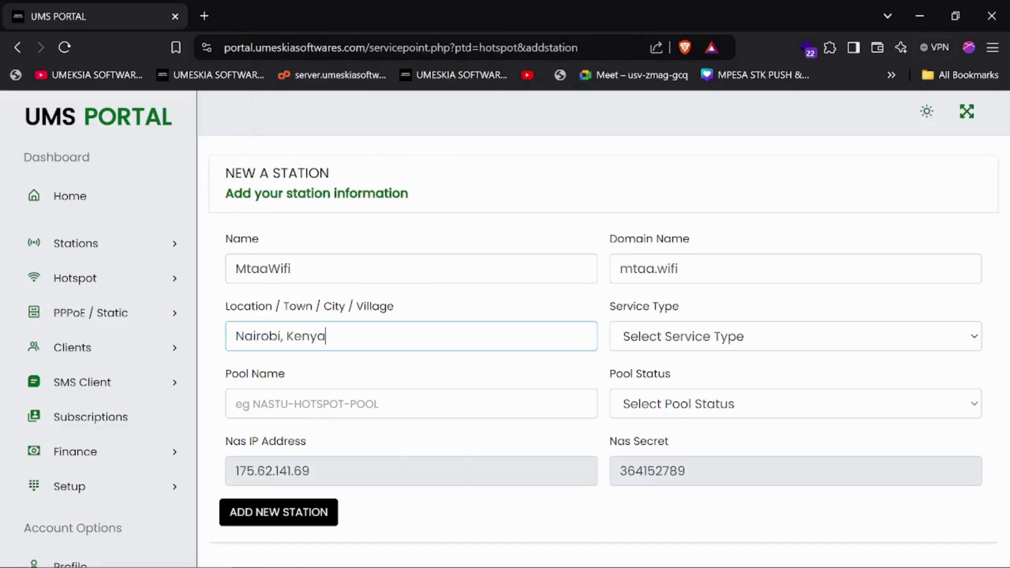
Step: Set the service type to Hotspot & PPPoE and the pool name to MtaaWifiPool, reusing the station name
{"action": "left_click", "coordinate": [671, 347]}
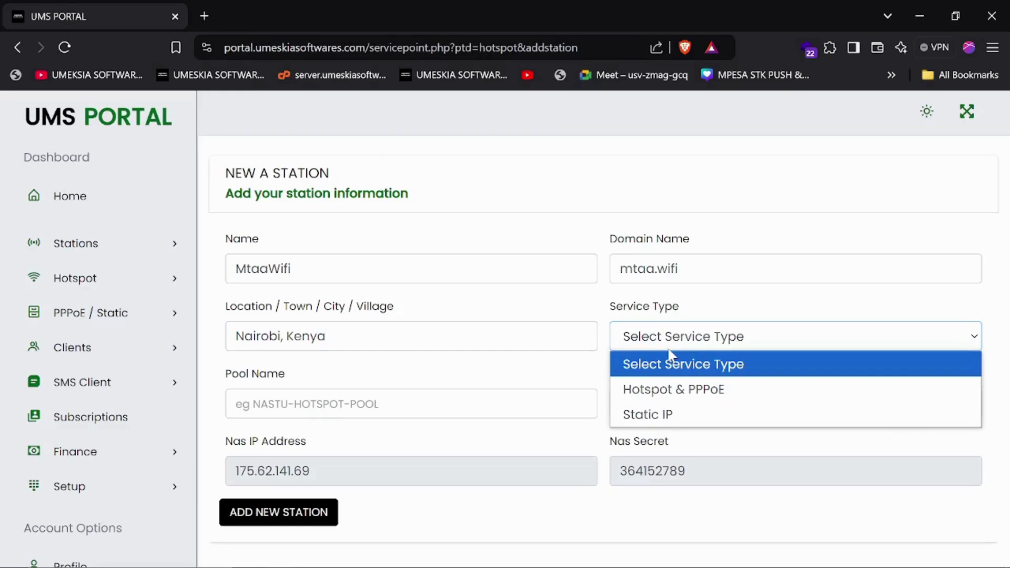
{"action": "left_click", "coordinate": [675, 388]}
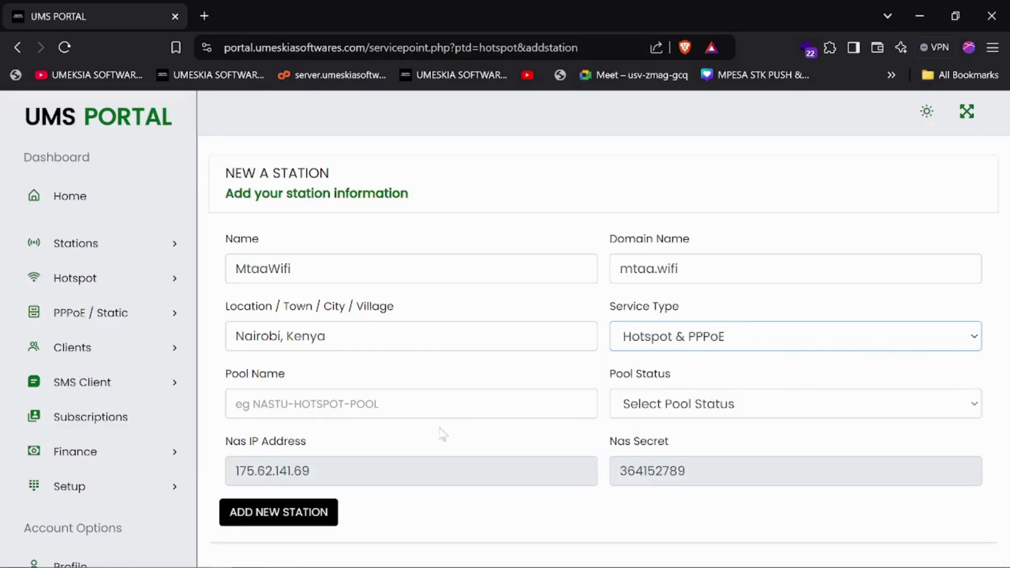
{"action": "left_click", "coordinate": [268, 268]}
{"action": "key", "text": "ctrl+a"}
{"action": "key", "text": "ctrl+c"}
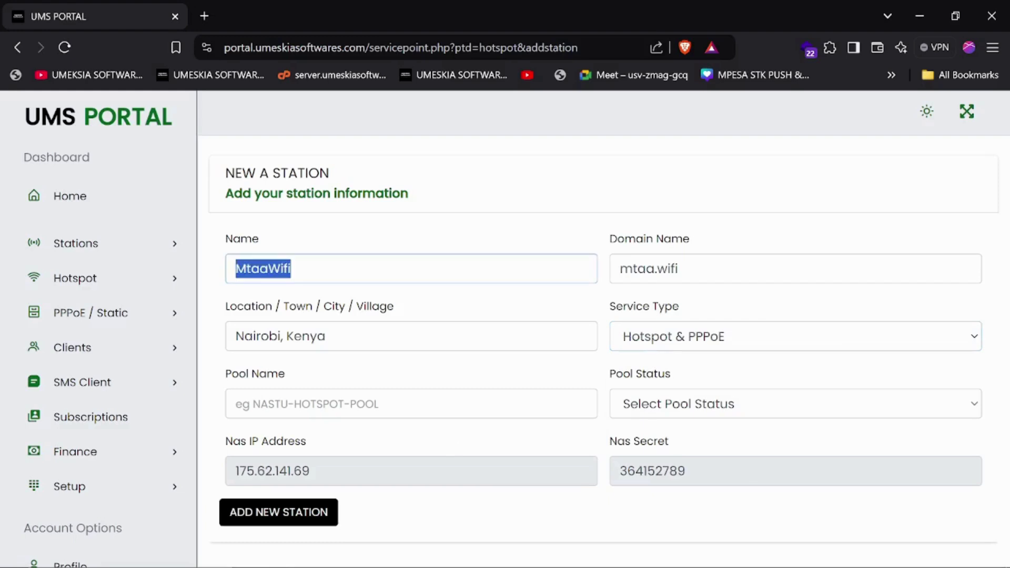
{"action": "left_click", "coordinate": [236, 403]}
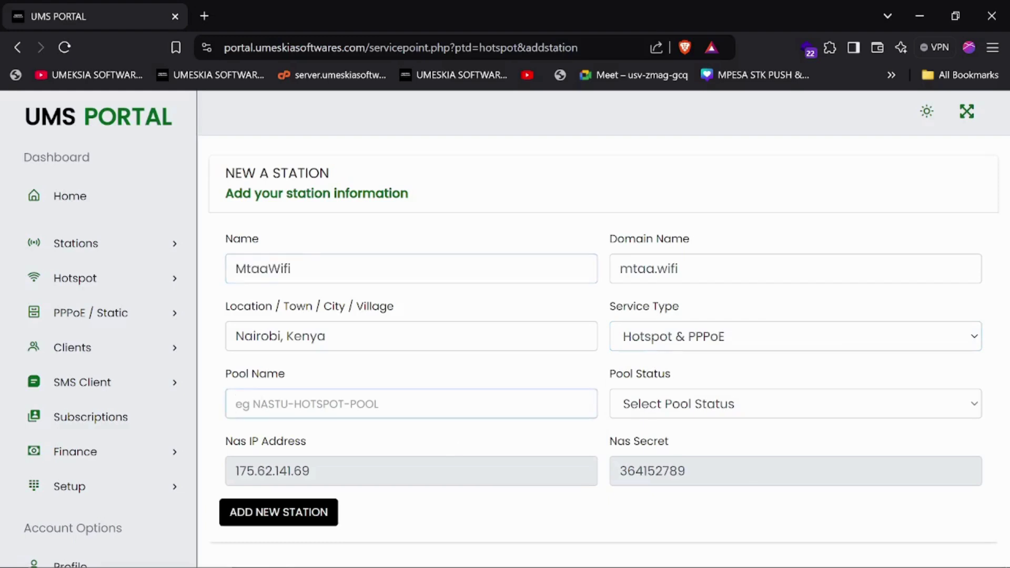
{"action": "key", "text": "ctrl+v"}
{"action": "type", "text": "Pol"}
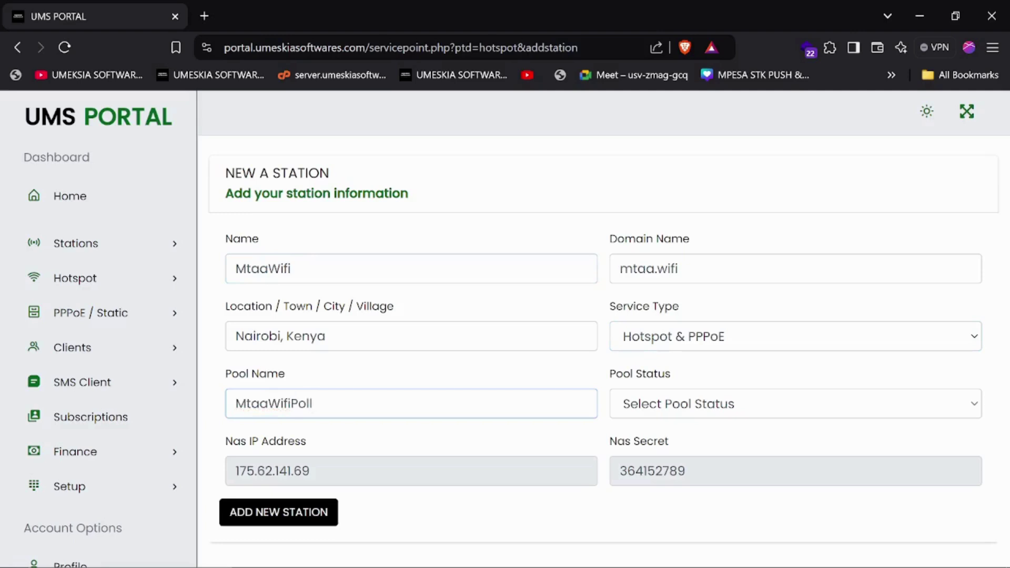
{"action": "key", "text": "BackSpace"}
{"action": "type", "text": "ol"}
Step: Set the pool status to Enable and submit the new station
{"action": "left_click", "coordinate": [665, 403]}
{"action": "left_click", "coordinate": [656, 452]}
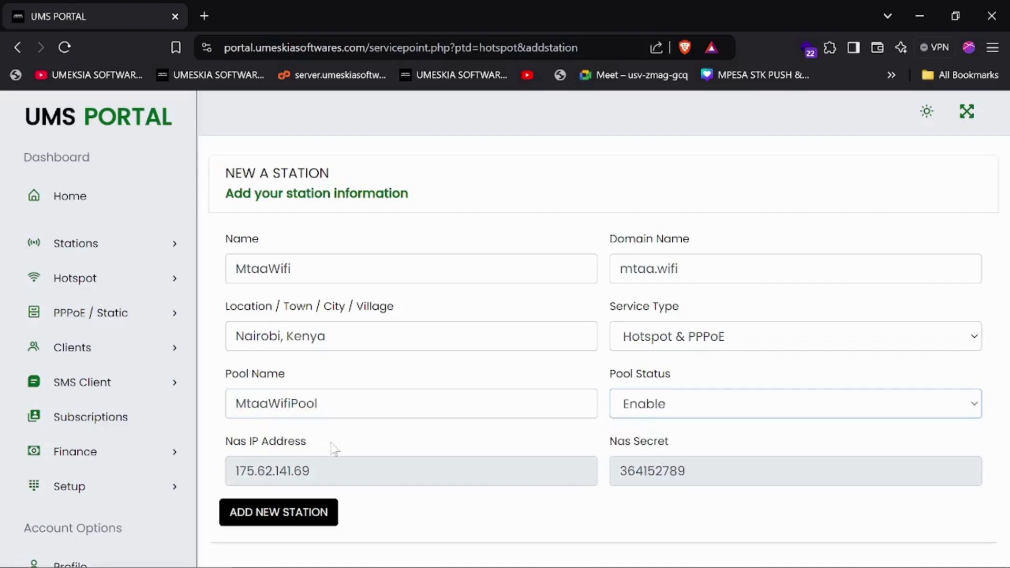
{"action": "left_click", "coordinate": [283, 512]}
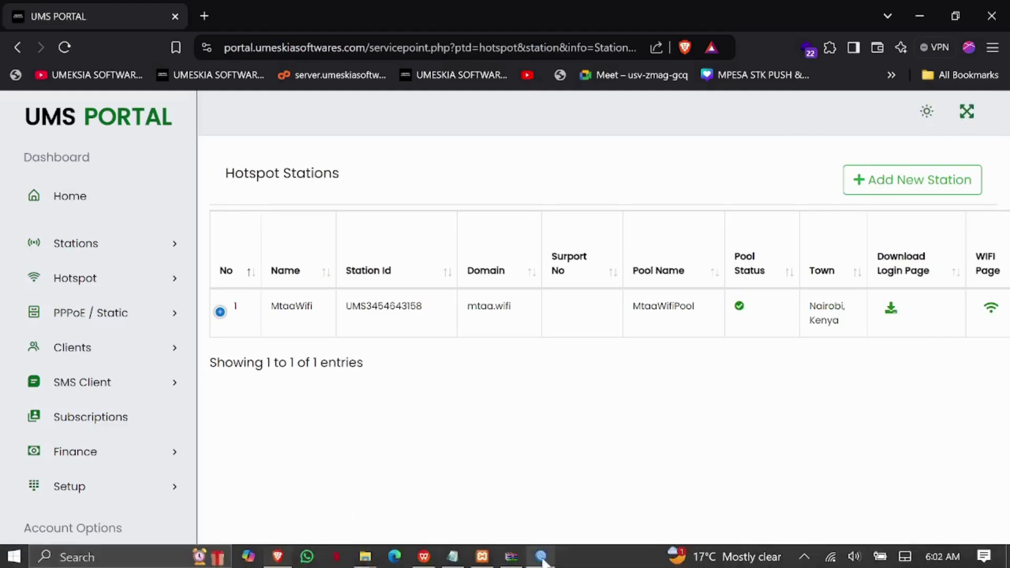
Step: Switch to WinBox, refresh the neighbor list, connect to the discovered MikroTik router and accept its default configuration
{"action": "left_click", "coordinate": [316, 558]}
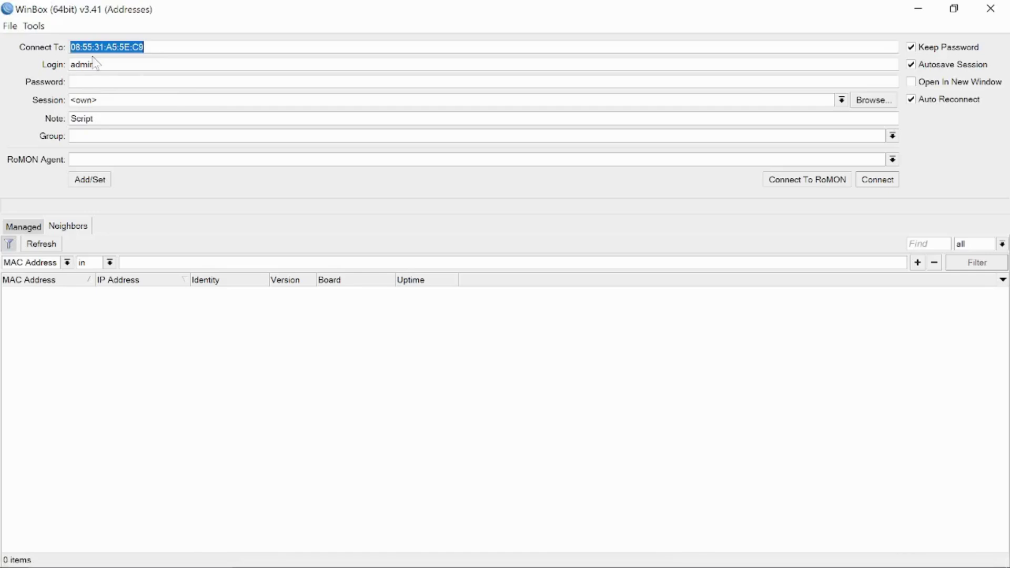
{"action": "left_click", "coordinate": [34, 246]}
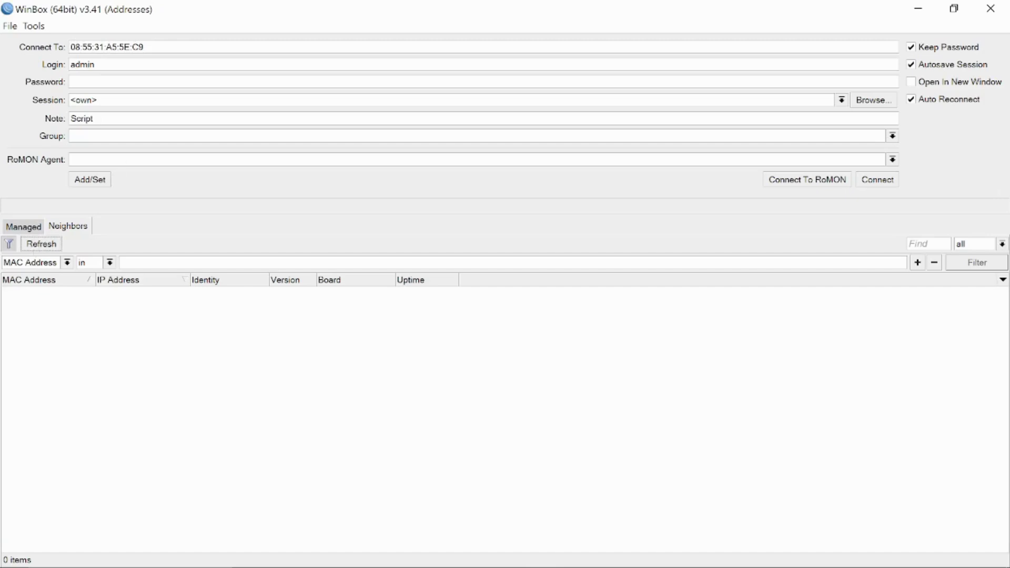
{"action": "left_click", "coordinate": [46, 246]}
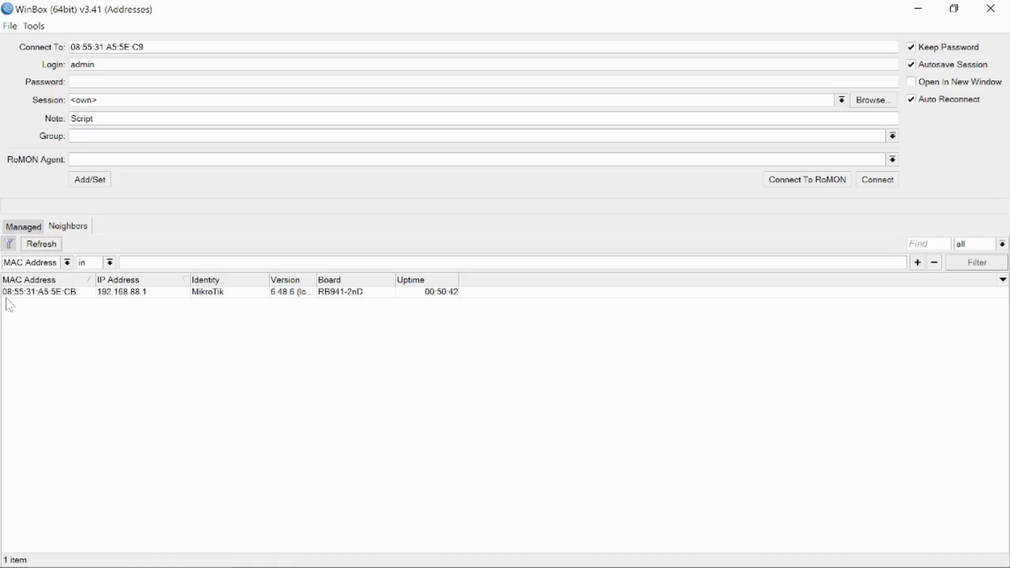
{"action": "left_click", "coordinate": [26, 294]}
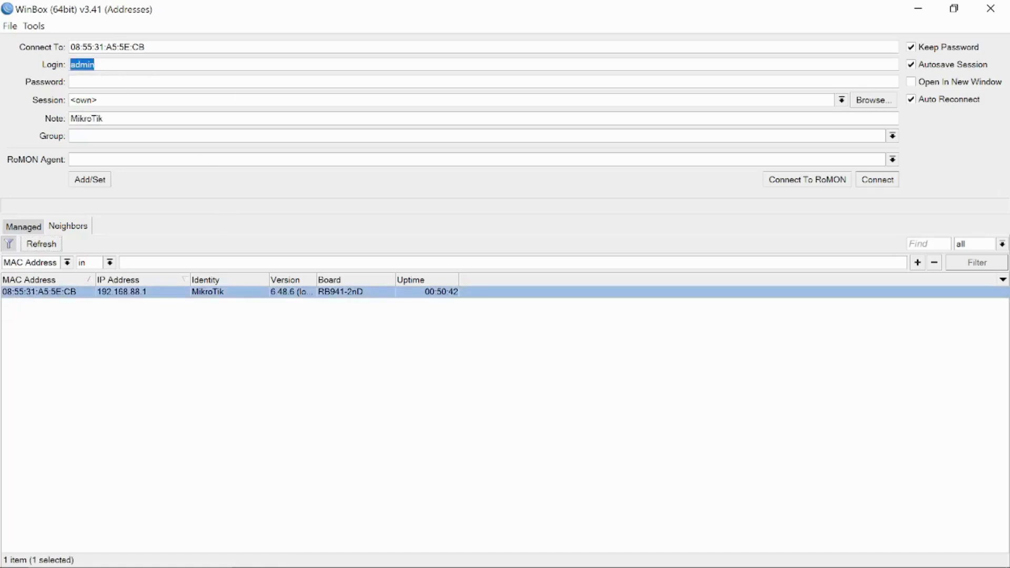
{"action": "left_click", "coordinate": [888, 180]}
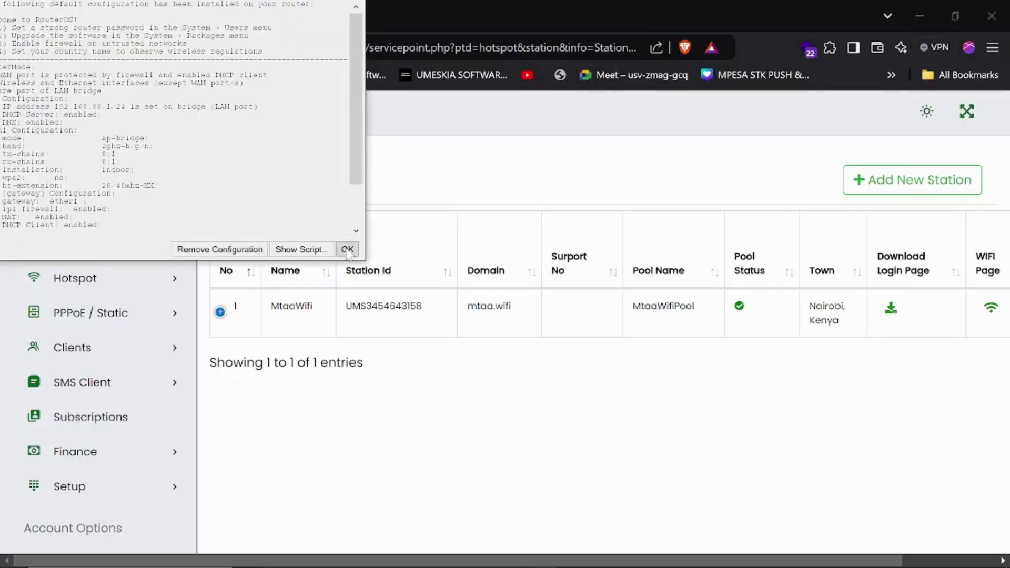
{"action": "left_click", "coordinate": [347, 250]}
{"action": "left_click", "coordinate": [281, 10]}
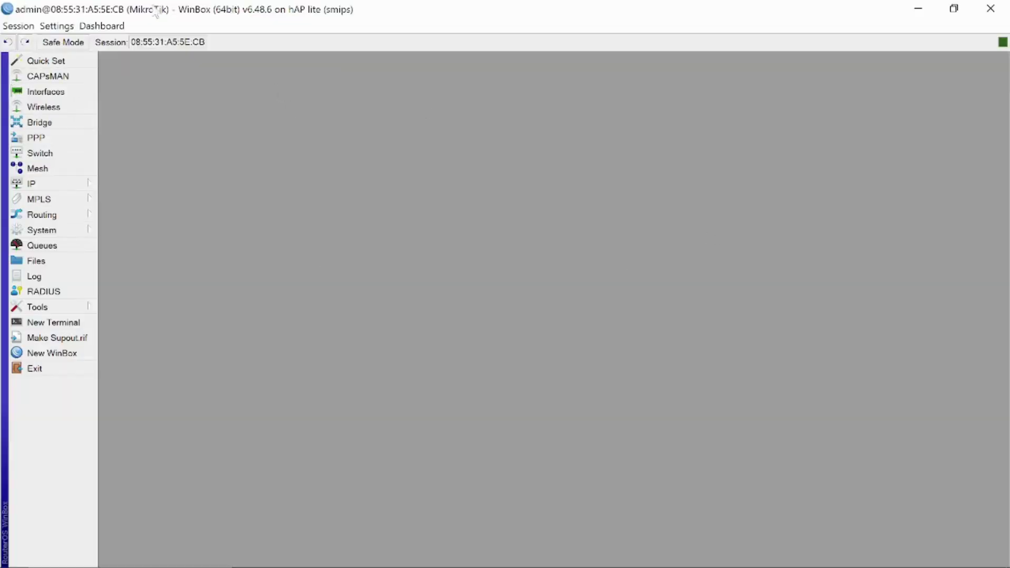
Step: Return to the WinBox login window, reconnect to the MikroTik neighbor as admin and keep the default configuration
{"action": "key", "text": "alt+Tab"}
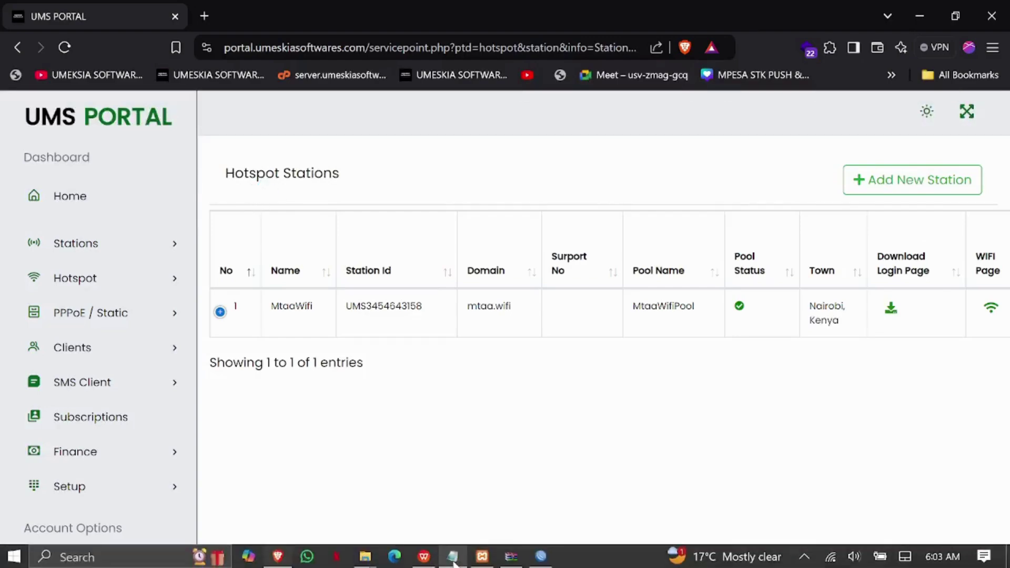
{"action": "left_click", "coordinate": [541, 556]}
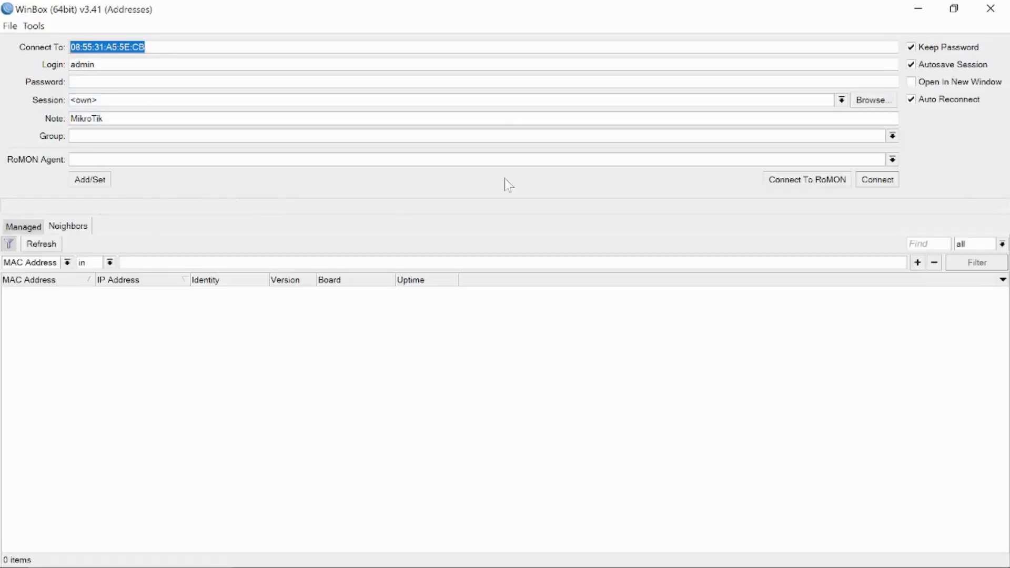
{"action": "left_click", "coordinate": [894, 179]}
{"action": "left_click", "coordinate": [52, 247]}
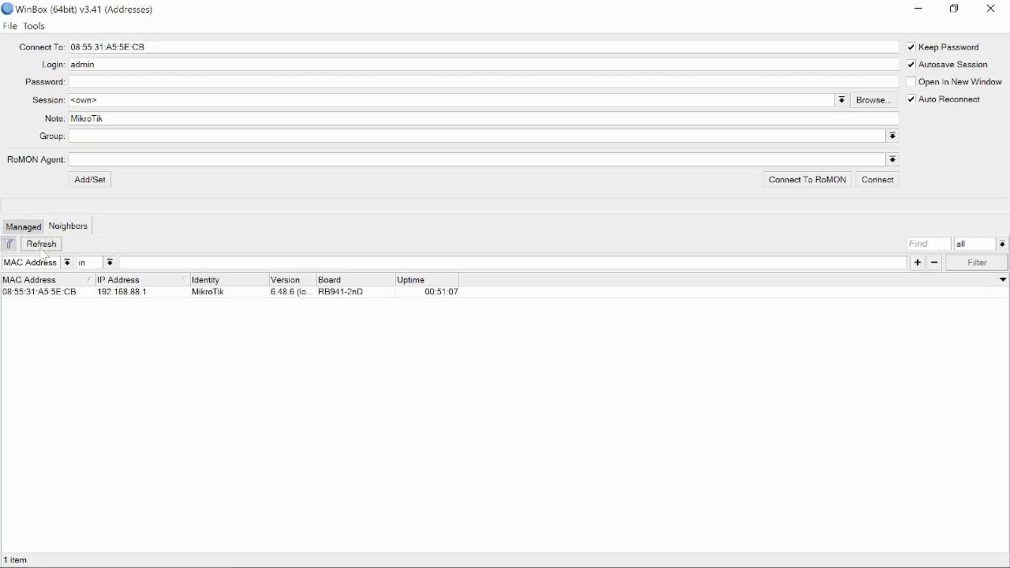
{"action": "left_click", "coordinate": [43, 293]}
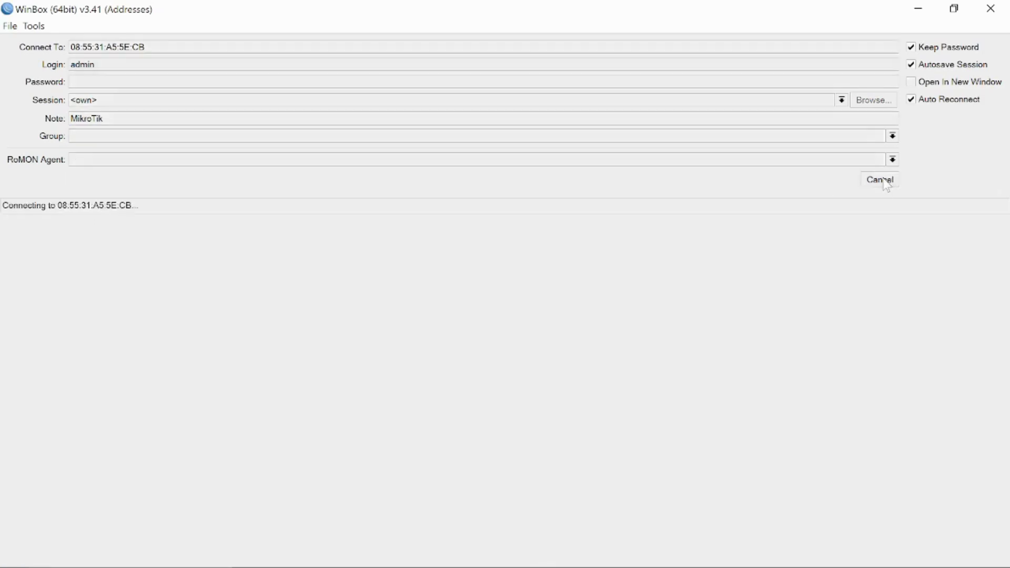
{"action": "left_click", "coordinate": [878, 181]}
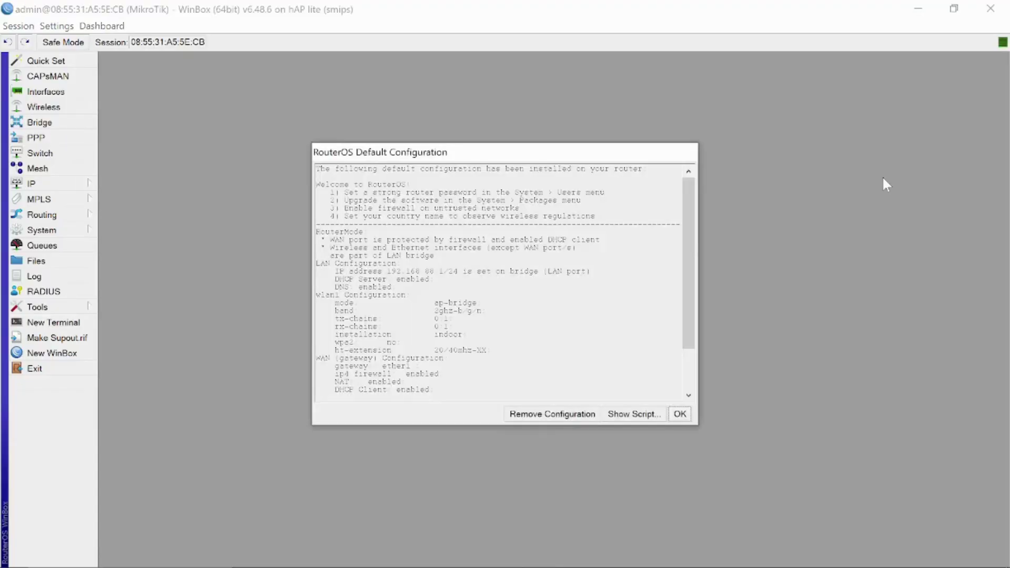
{"action": "left_click", "coordinate": [679, 414]}
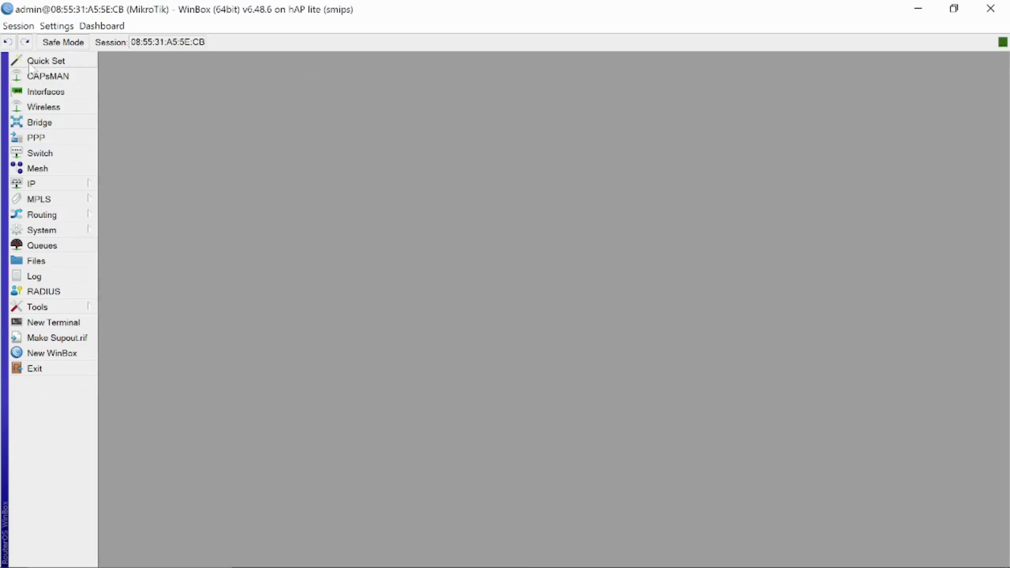
Step: Test the router's internet connection by pinging google.com in a new terminal, and close the terminal
{"action": "left_click", "coordinate": [39, 320]}
{"action": "type", "text": "ping google.com"}
{"action": "key", "text": "Return"}
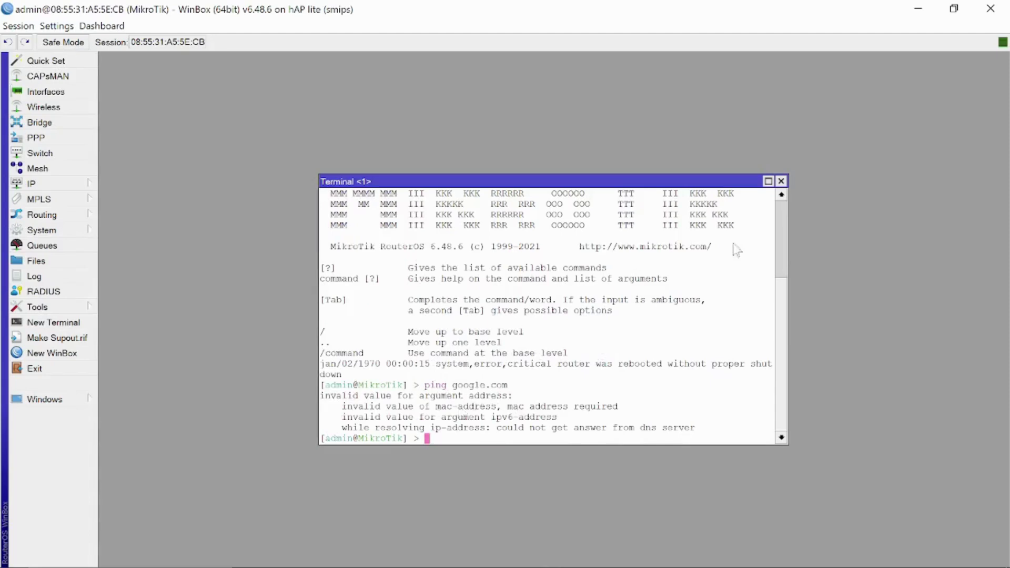
{"action": "left_click", "coordinate": [781, 182]}
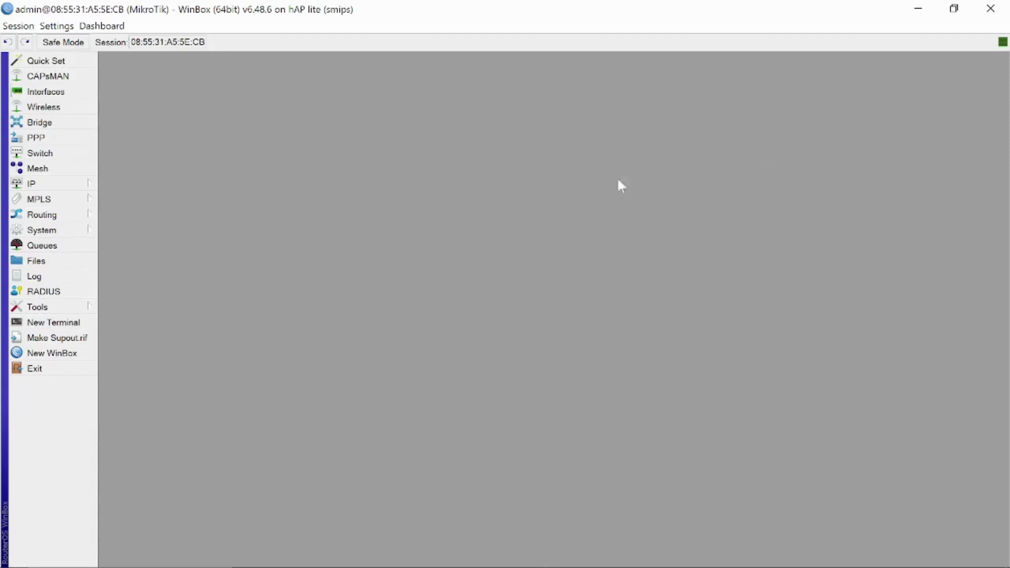
Step: In Quick Set, look through the Static and PPPoE address acquisition options, choose Automatic and apply the configuration
{"action": "left_click", "coordinate": [27, 62]}
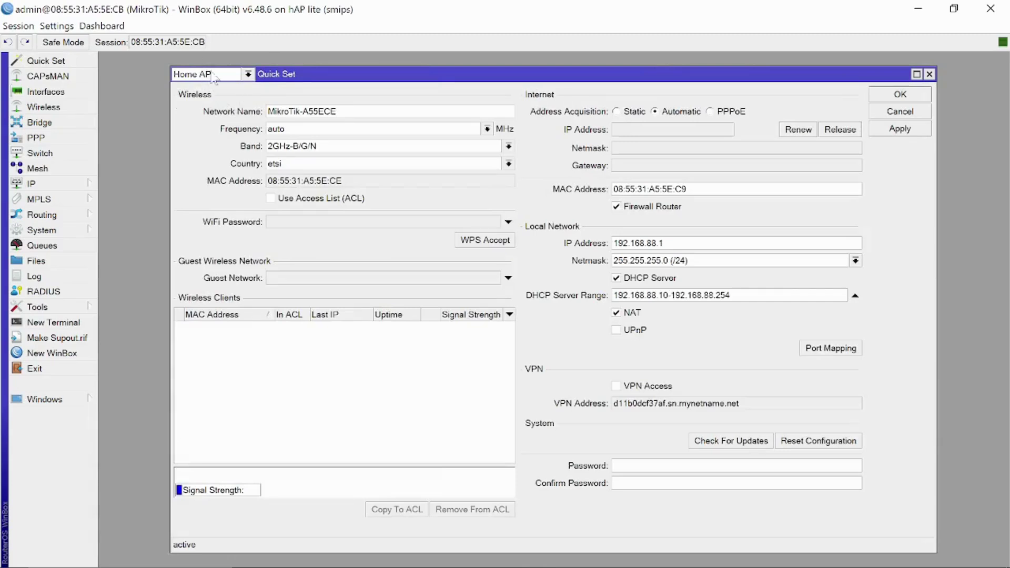
{"action": "left_click", "coordinate": [617, 112]}
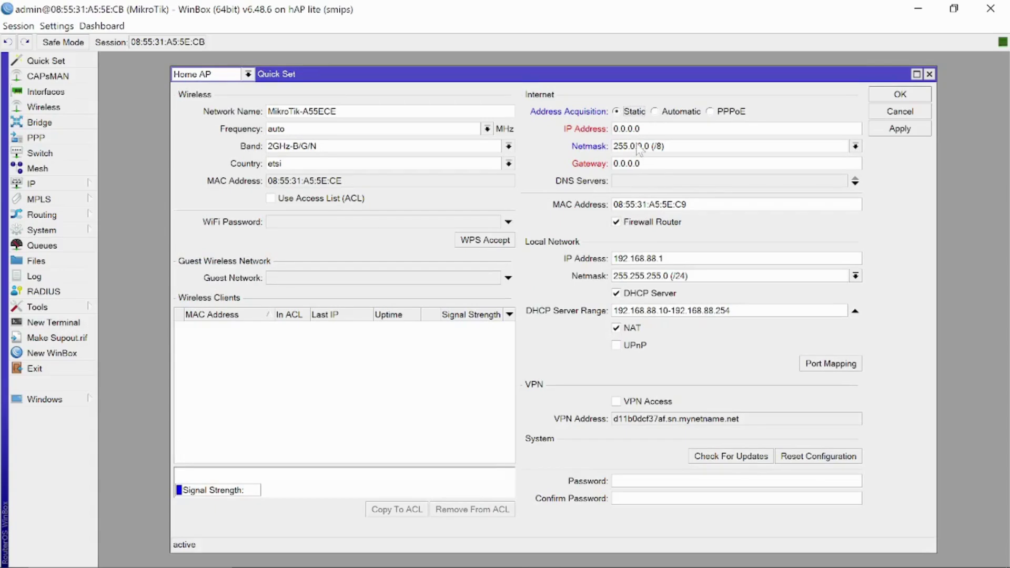
{"action": "left_click", "coordinate": [709, 113]}
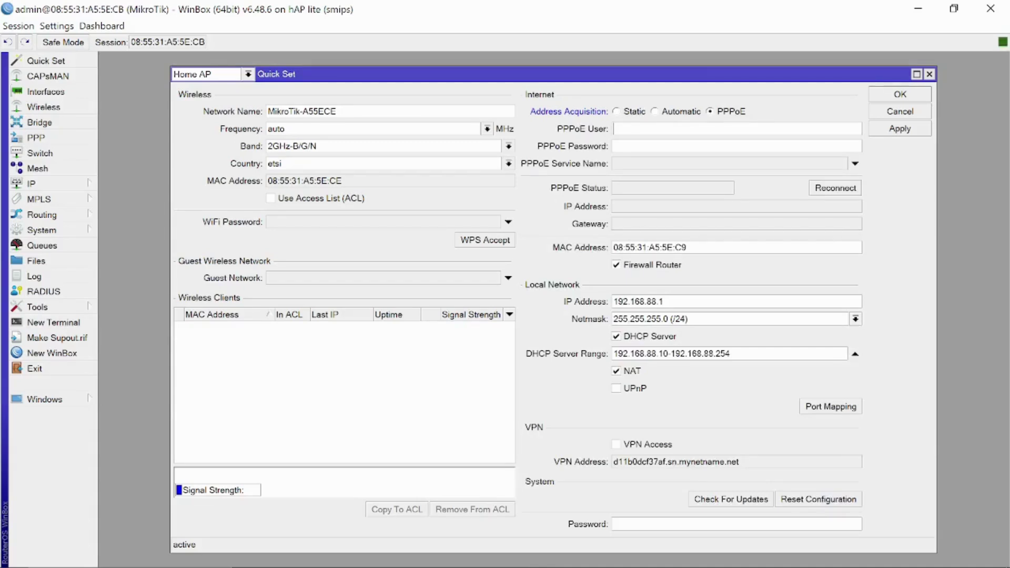
{"action": "left_click", "coordinate": [654, 112]}
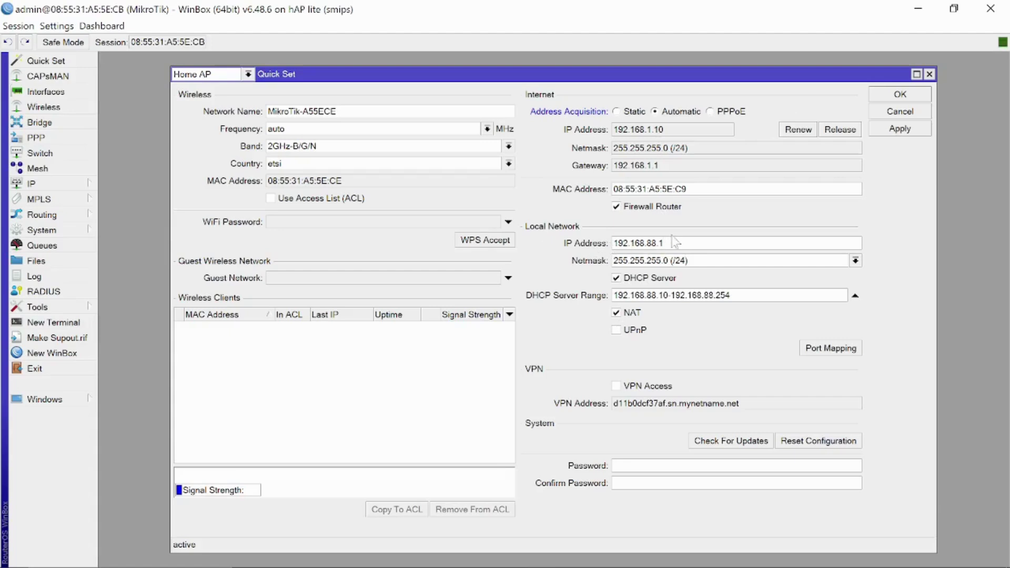
{"action": "left_click", "coordinate": [929, 74]}
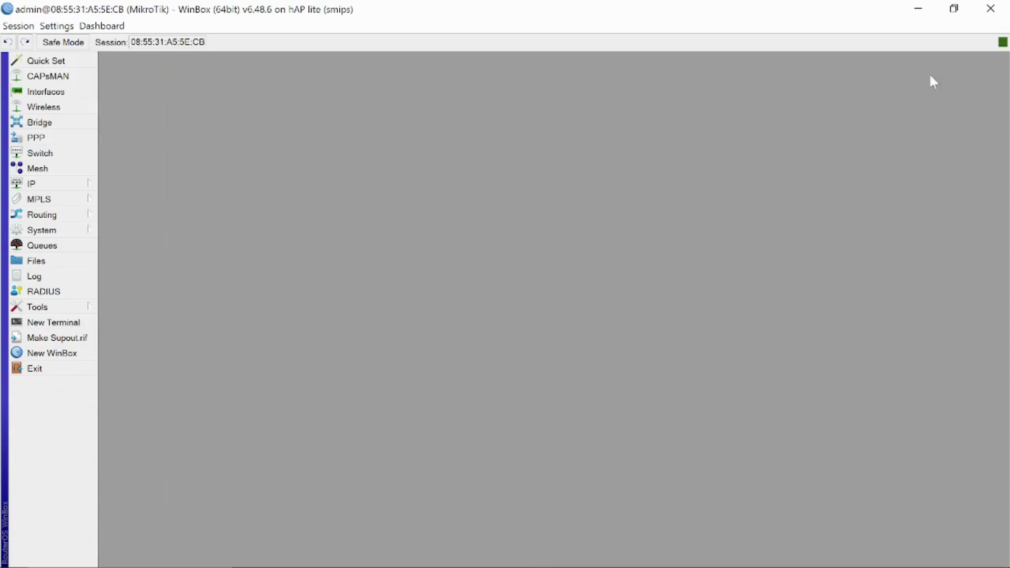
{"action": "left_click", "coordinate": [46, 61]}
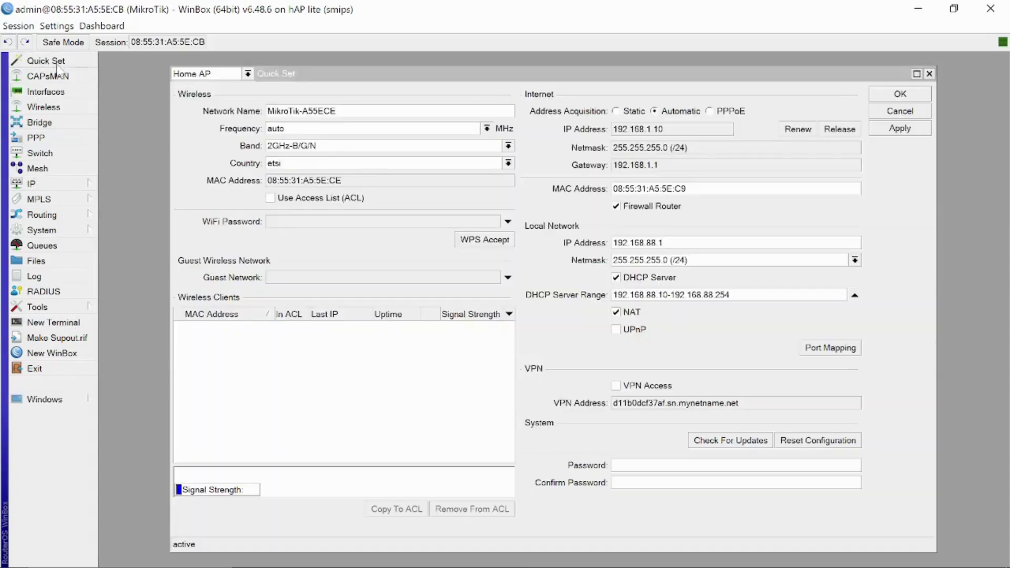
{"action": "left_click", "coordinate": [899, 128]}
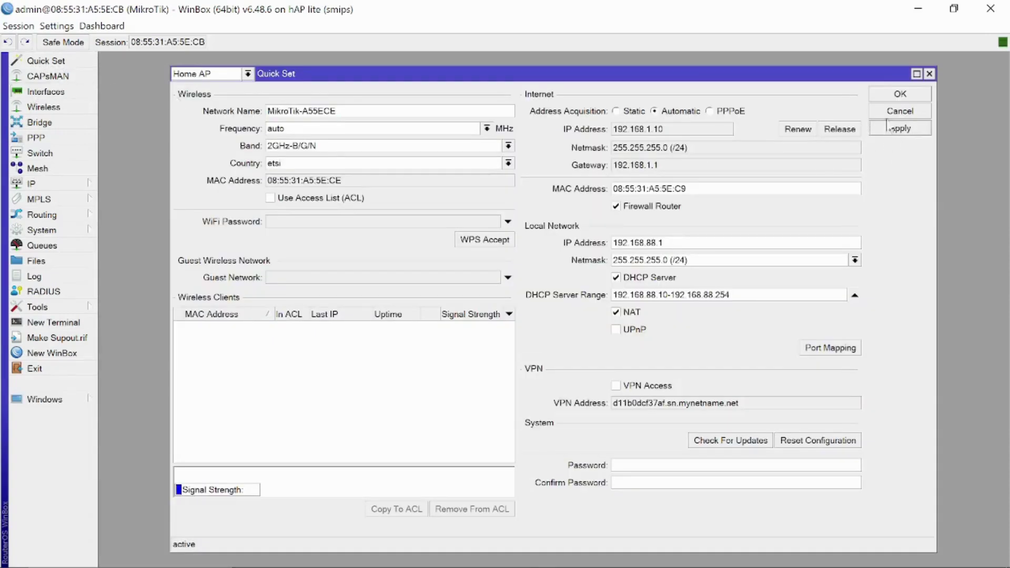
{"action": "left_click", "coordinate": [900, 95]}
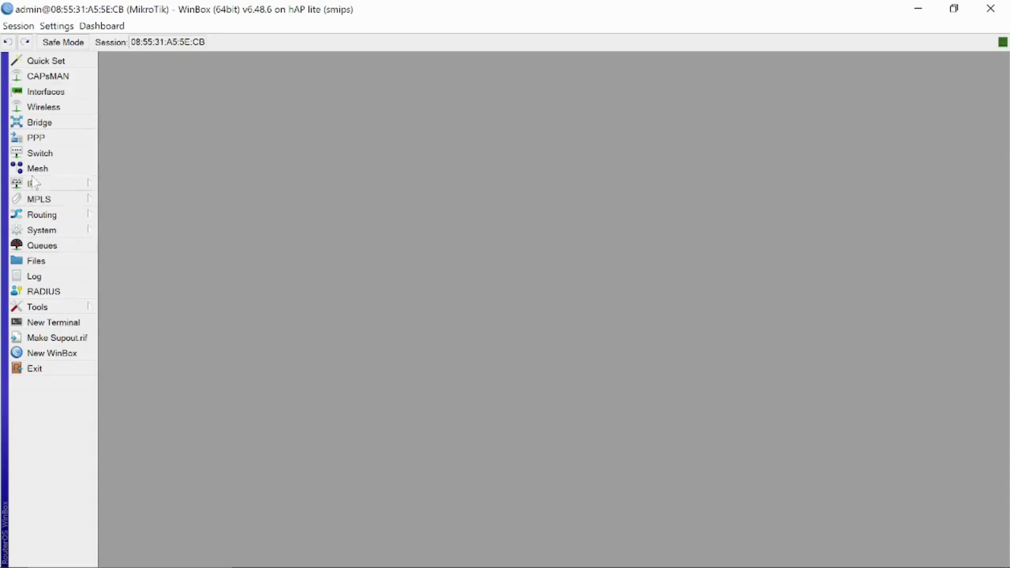
Step: Open the router's bridge list, cancel the automatic connection retry and reconnect to the MikroTik neighbor as admin
{"action": "left_click", "coordinate": [43, 125]}
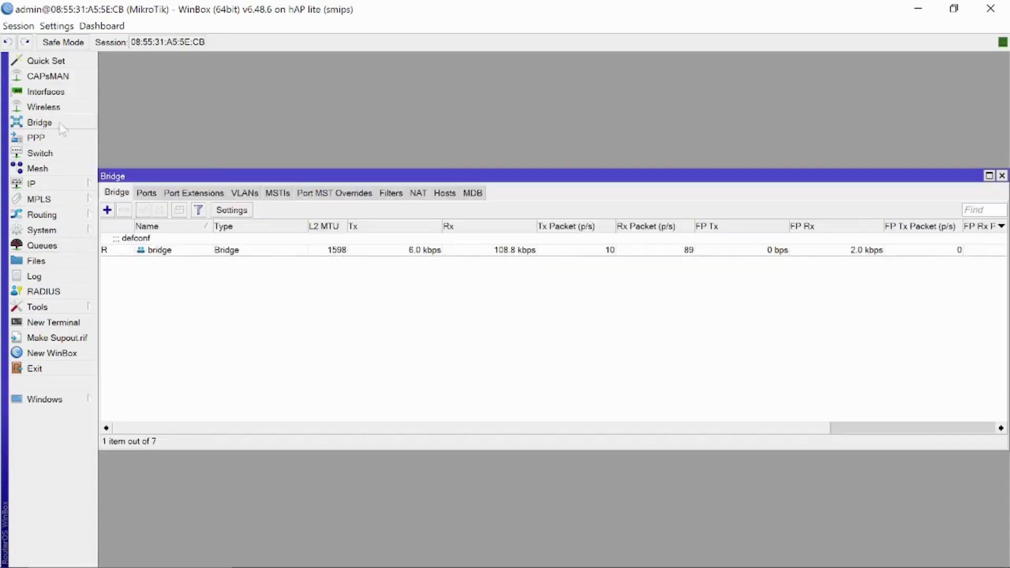
{"action": "left_click", "coordinate": [158, 193]}
{"action": "left_click", "coordinate": [120, 193]}
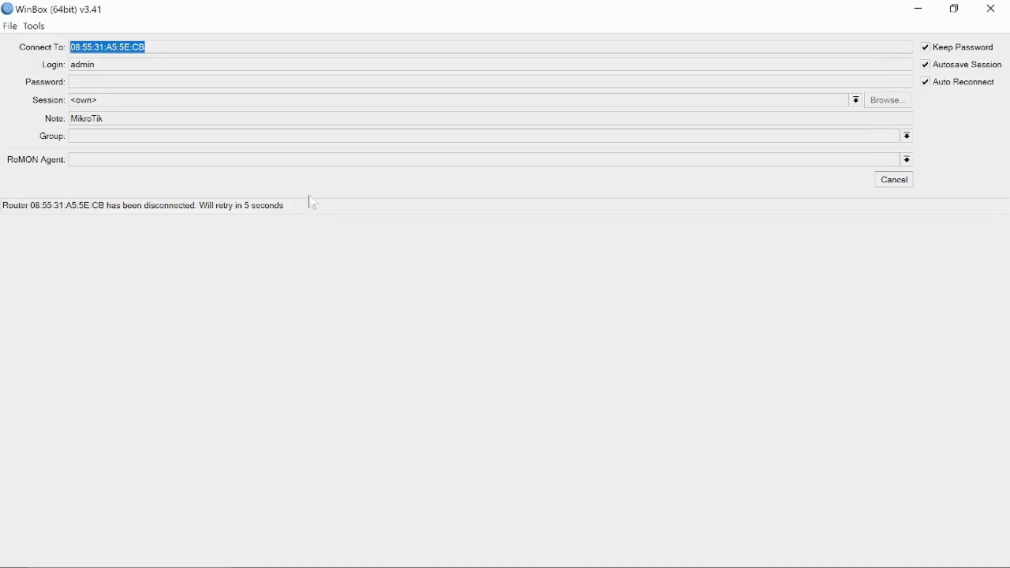
{"action": "left_click", "coordinate": [893, 184]}
{"action": "left_click", "coordinate": [66, 294]}
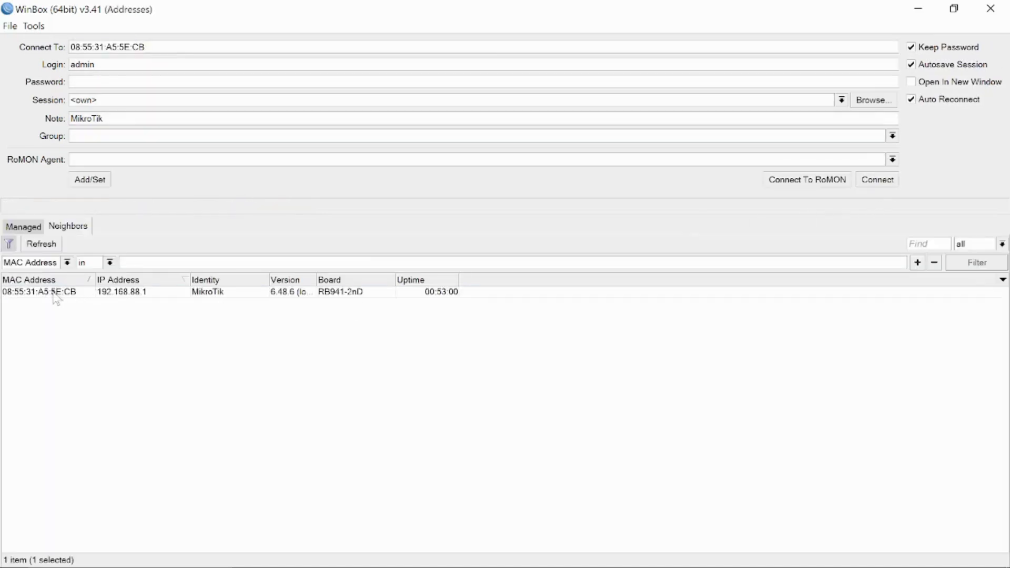
{"action": "left_click", "coordinate": [877, 179]}
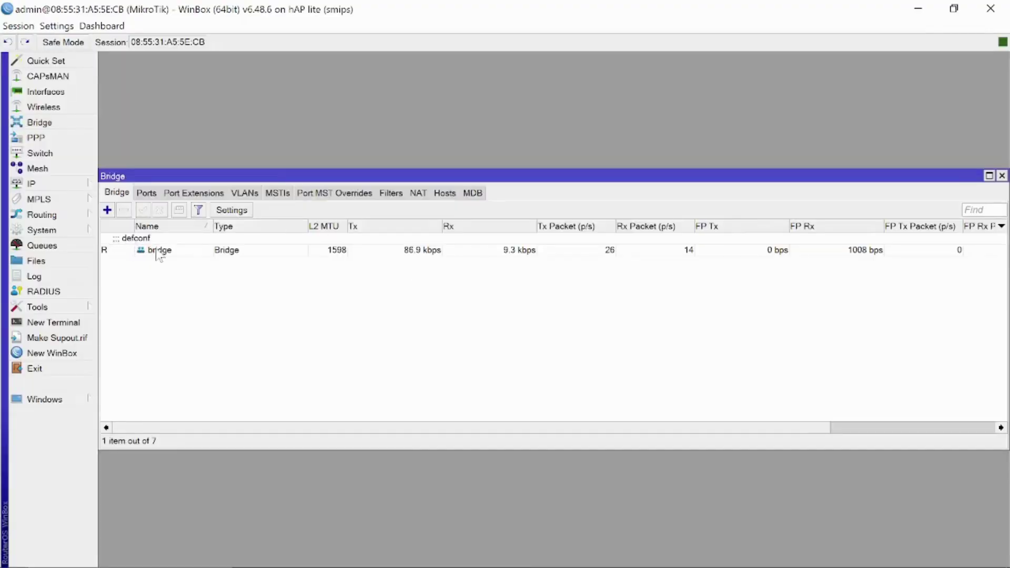
Step: Check the existing bridge's ports, and add a new bridge interface named CloudTikBridgeHT
{"action": "left_click", "coordinate": [146, 192]}
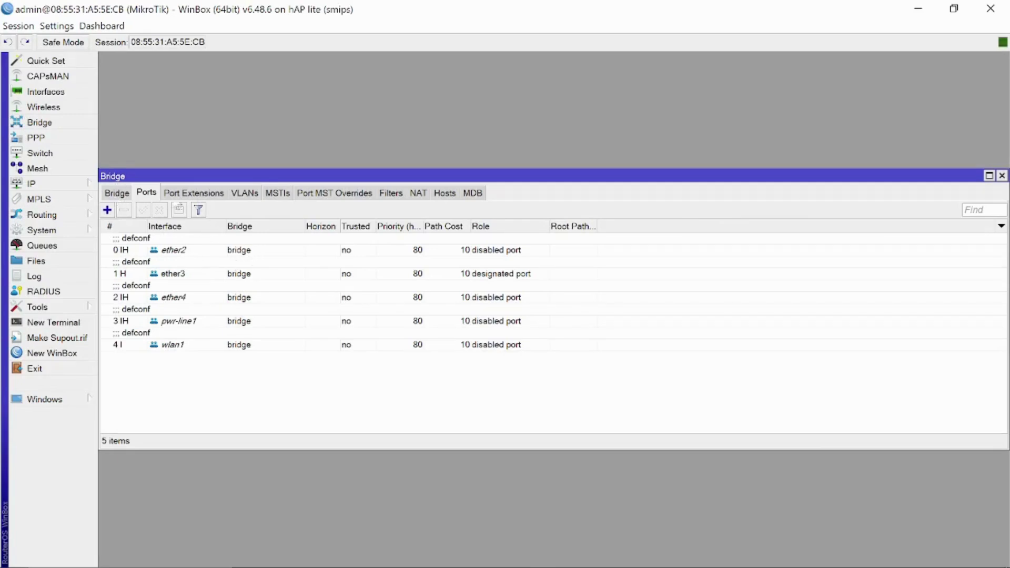
{"action": "left_click", "coordinate": [125, 192]}
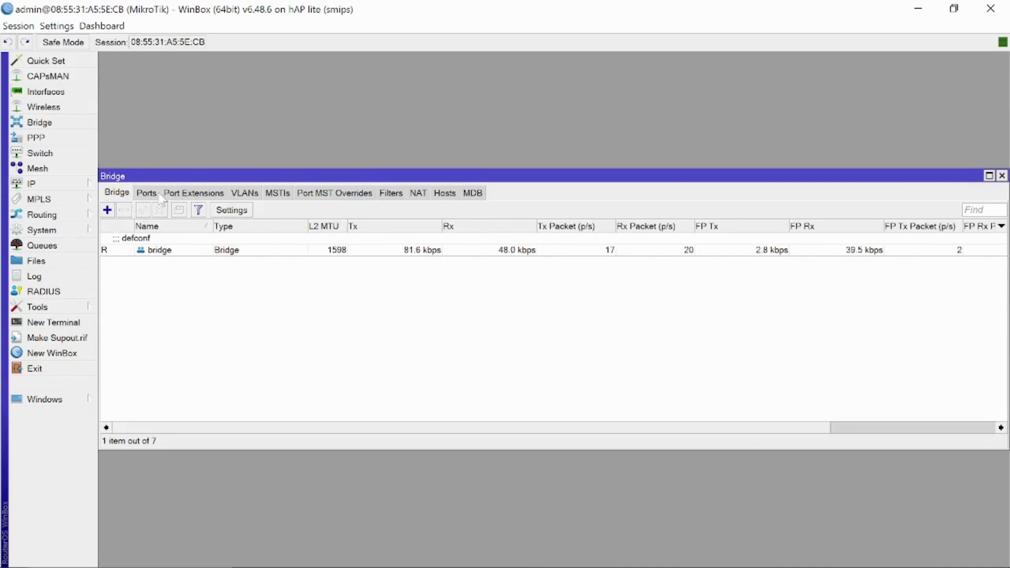
{"action": "left_click", "coordinate": [157, 193]}
{"action": "left_click", "coordinate": [120, 193]}
{"action": "left_click", "coordinate": [107, 210]}
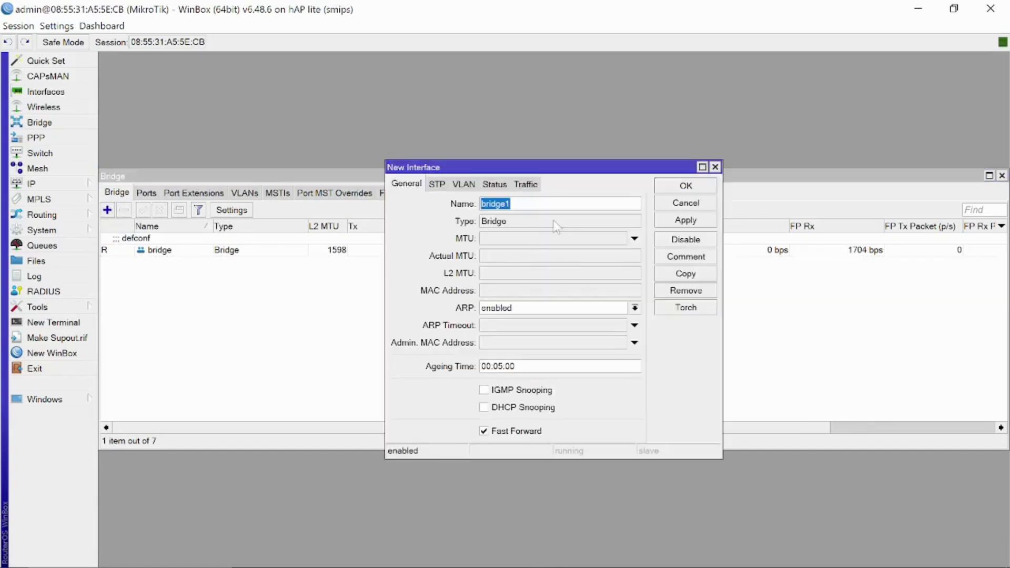
{"action": "key", "text": "BackSpace"}
{"action": "type", "text": "CloudTikBri"}
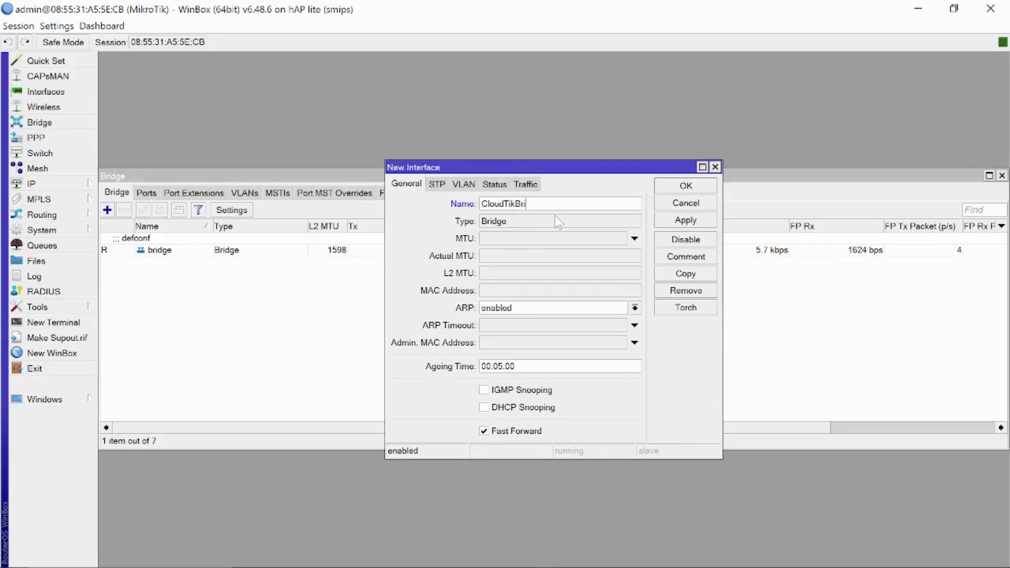
{"action": "type", "text": "dgeHT"}
{"action": "left_click", "coordinate": [692, 221]}
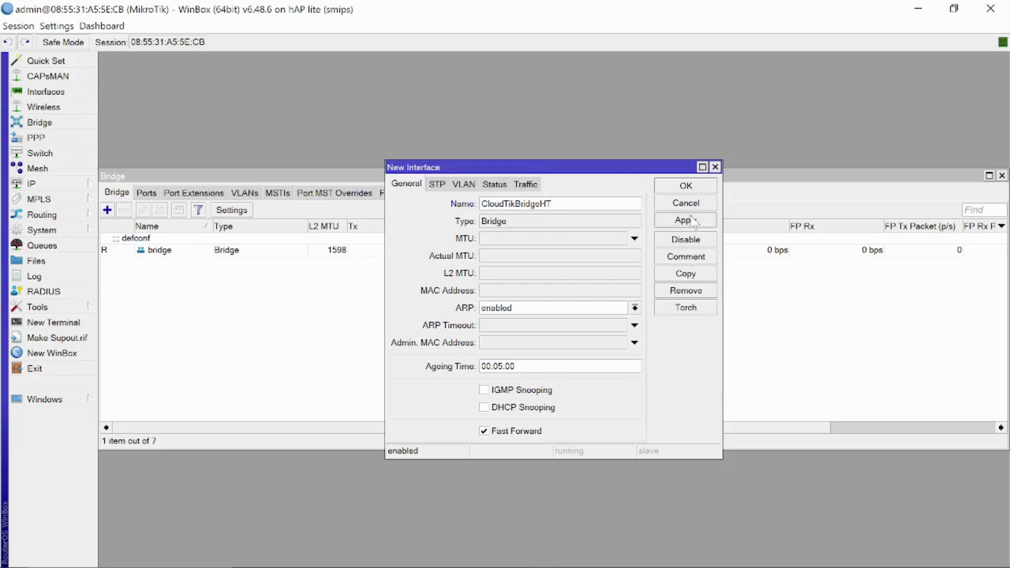
{"action": "left_click", "coordinate": [697, 186]}
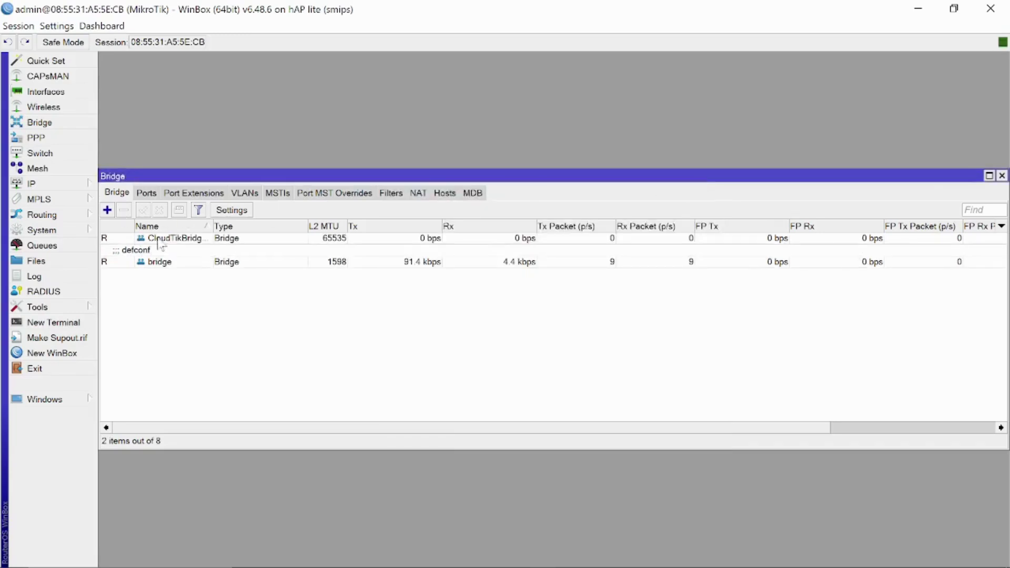
Step: Add the IP address 192.168.4.1/24 to the CloudTikBridgeHT interface in the router's address list
{"action": "left_click", "coordinate": [55, 186]}
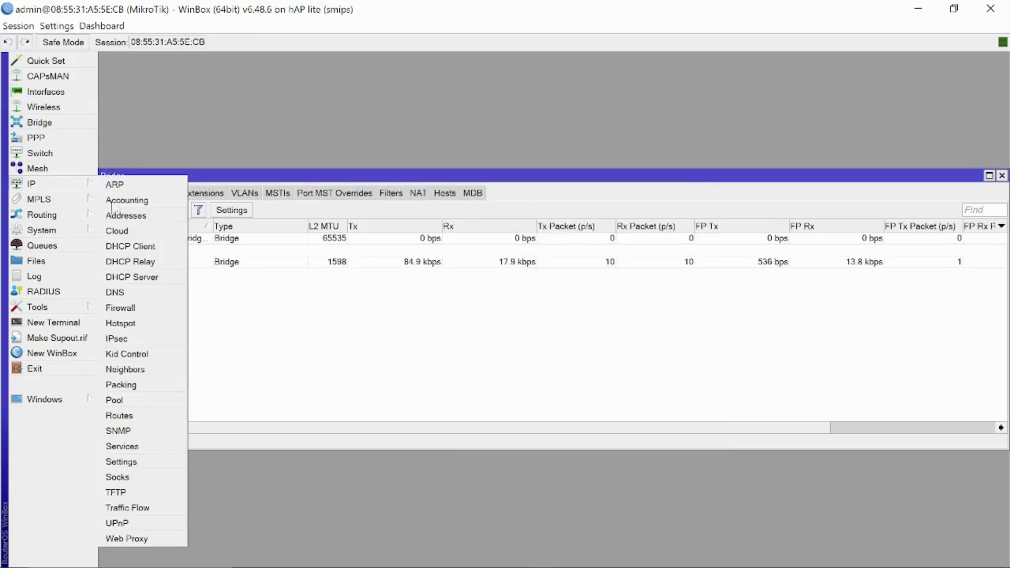
{"action": "left_click", "coordinate": [126, 215]}
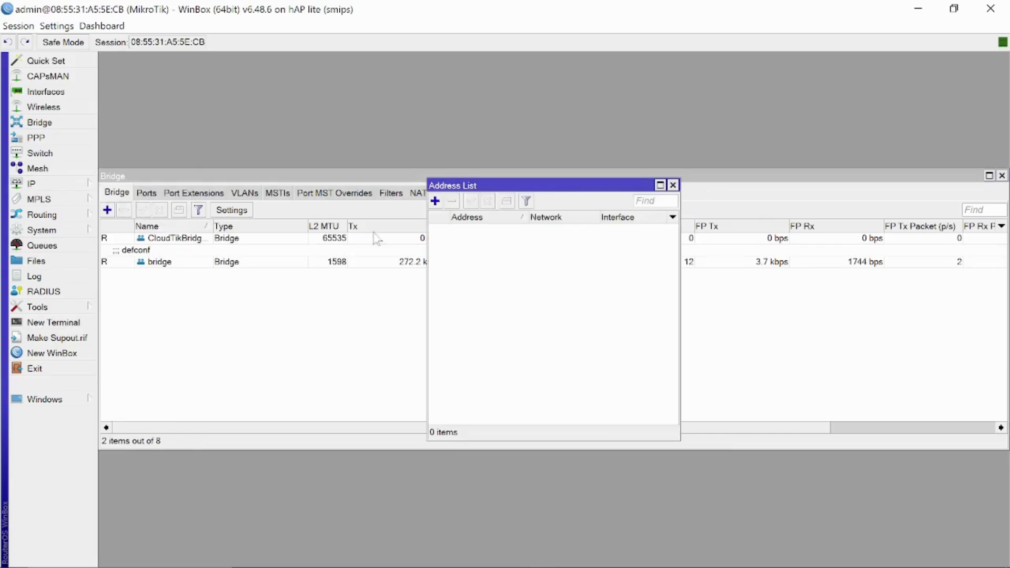
{"action": "left_click", "coordinate": [435, 201]}
{"action": "left_click_drag", "start_coordinate": [550, 235], "coordinate": [325, 235]}
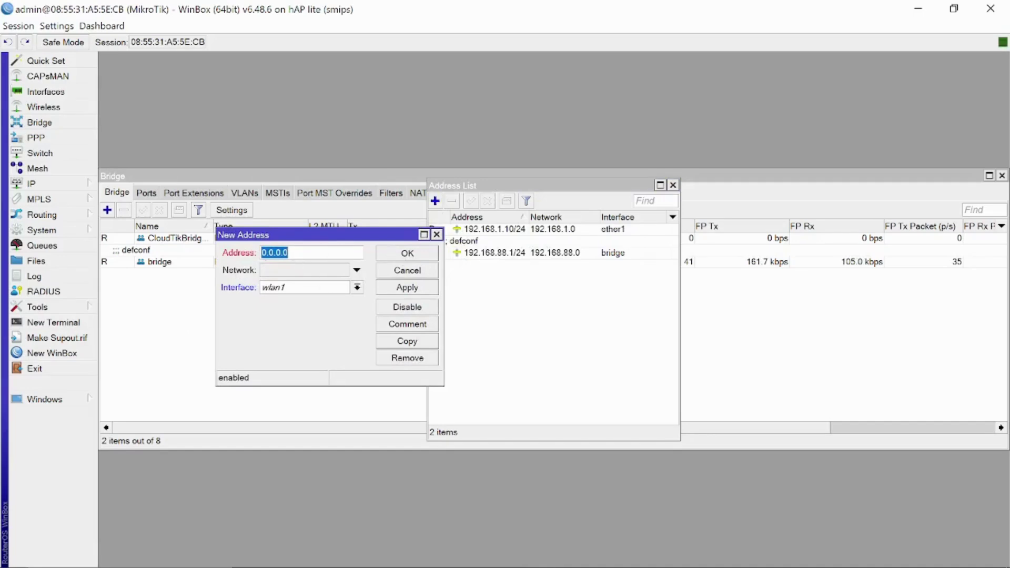
{"action": "key", "text": "BackSpace"}
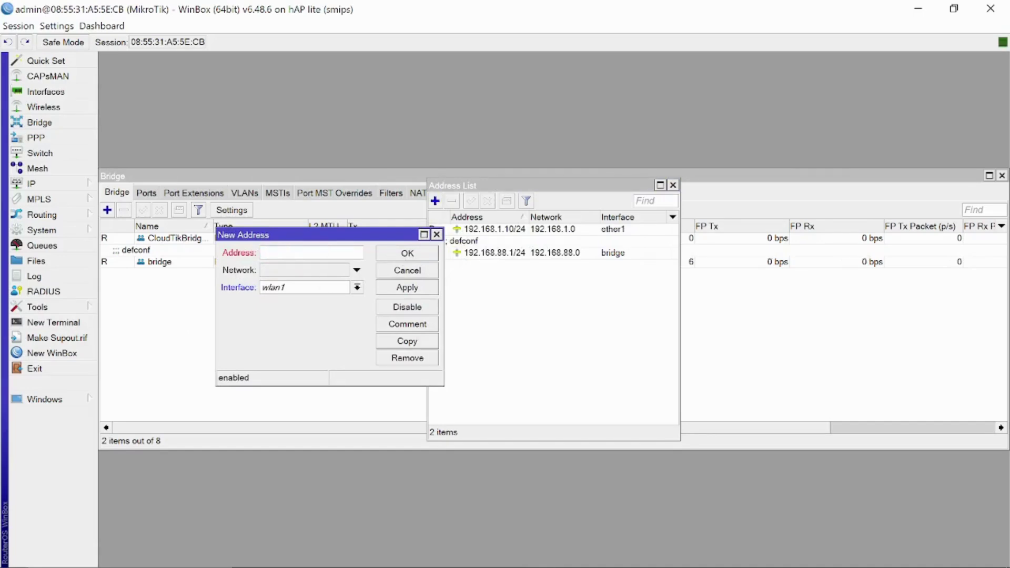
{"action": "type", "text": "192.168.4.1/24"}
{"action": "left_click", "coordinate": [289, 288]}
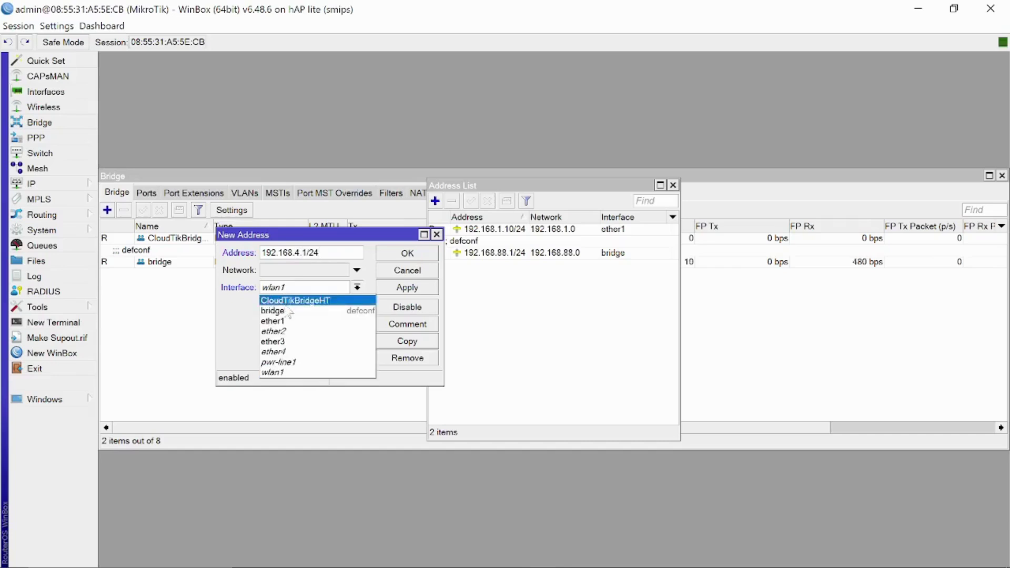
{"action": "left_click", "coordinate": [292, 304]}
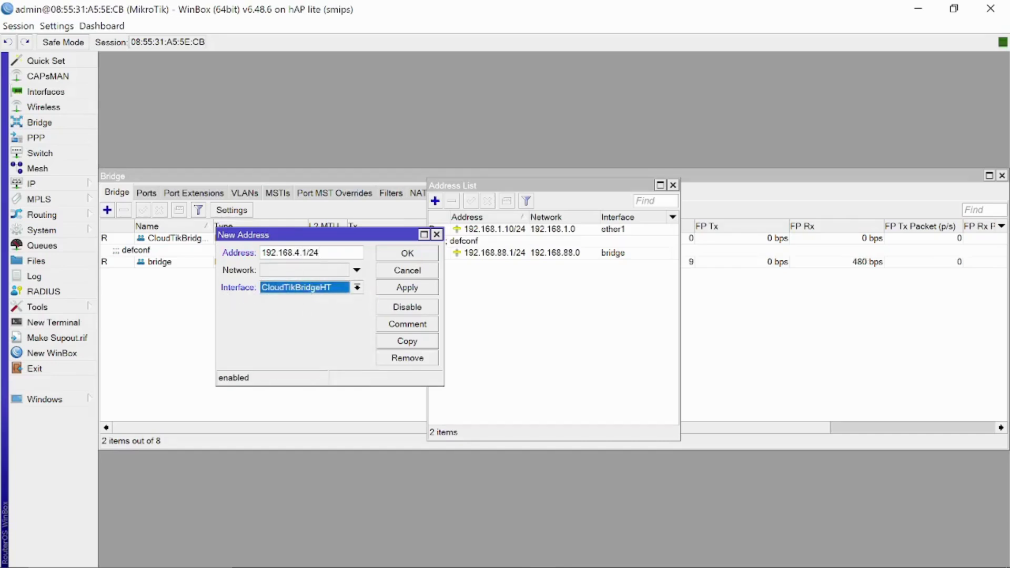
{"action": "left_click", "coordinate": [413, 289]}
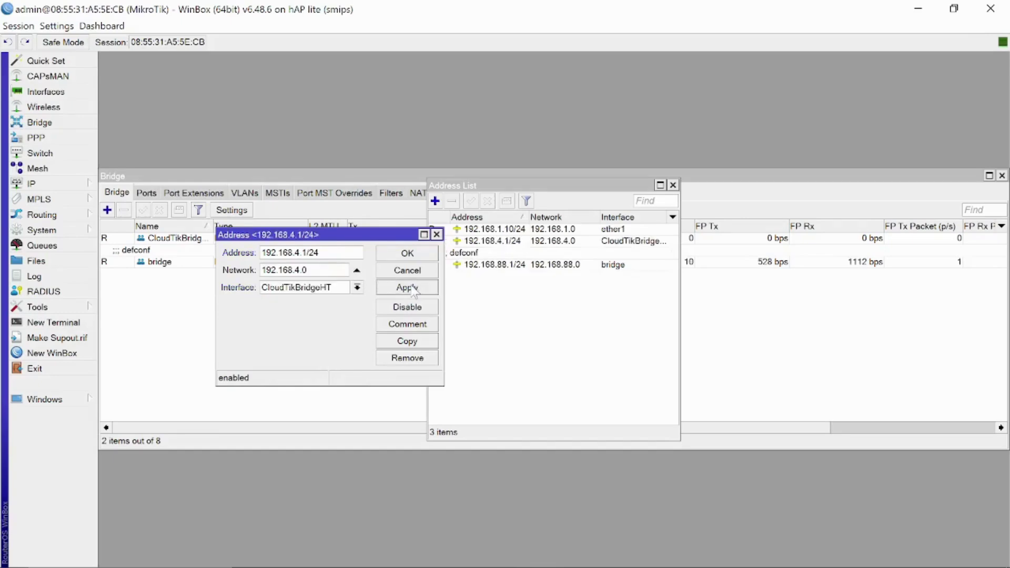
{"action": "left_click", "coordinate": [436, 234]}
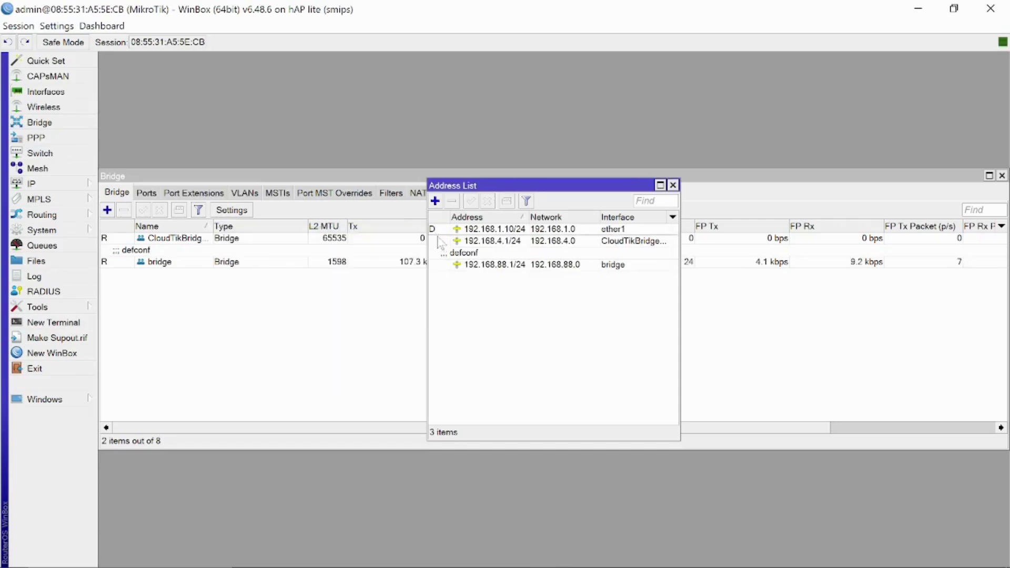
Step: Open the router's hotspot servers, start Hotspot Setup and select CloudTikBridgeHT as the HotSpot interface
{"action": "left_click", "coordinate": [53, 184]}
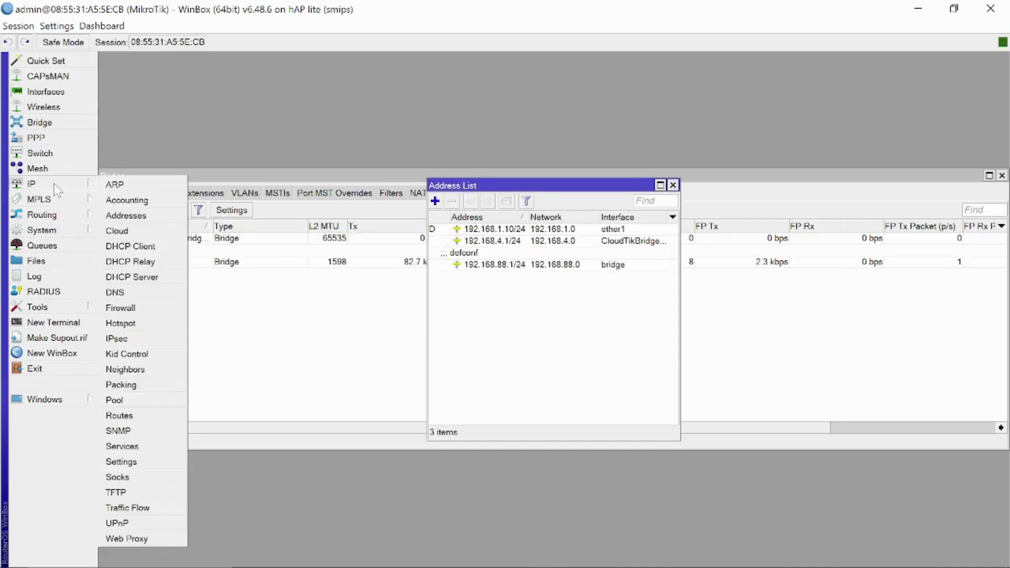
{"action": "left_click", "coordinate": [120, 323]}
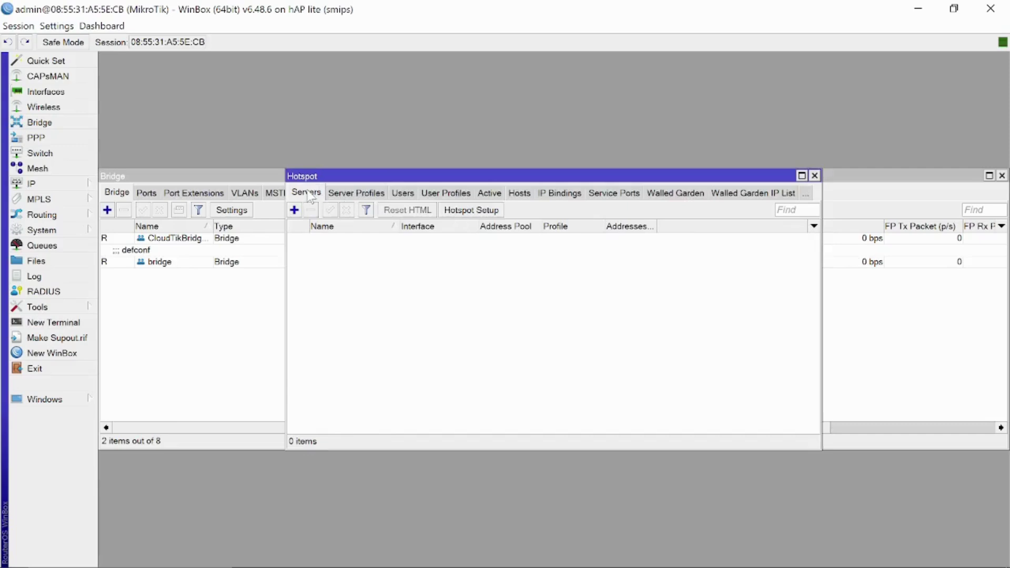
{"action": "left_click", "coordinate": [466, 193]}
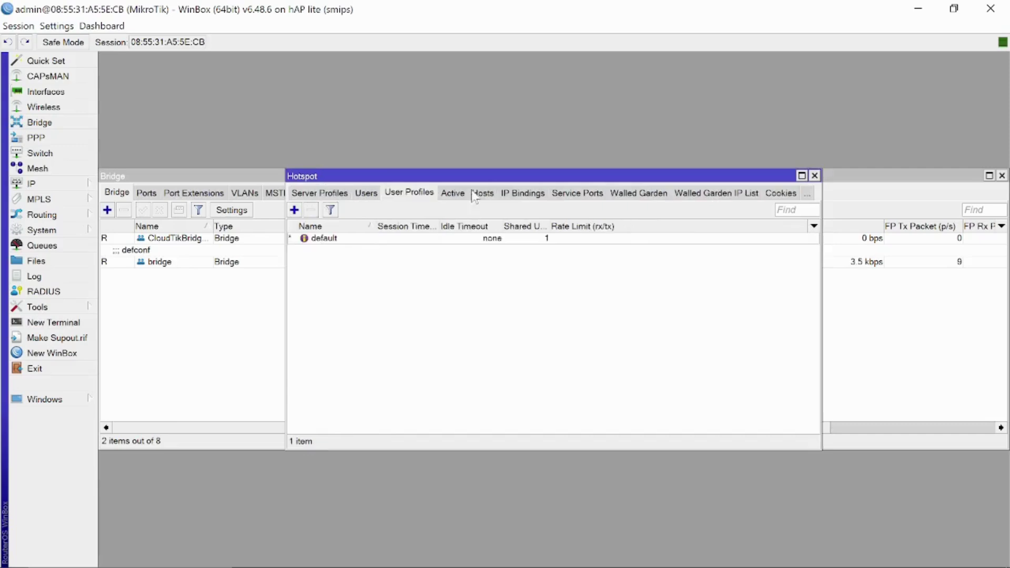
{"action": "left_click", "coordinate": [337, 193]}
{"action": "left_click", "coordinate": [306, 195]}
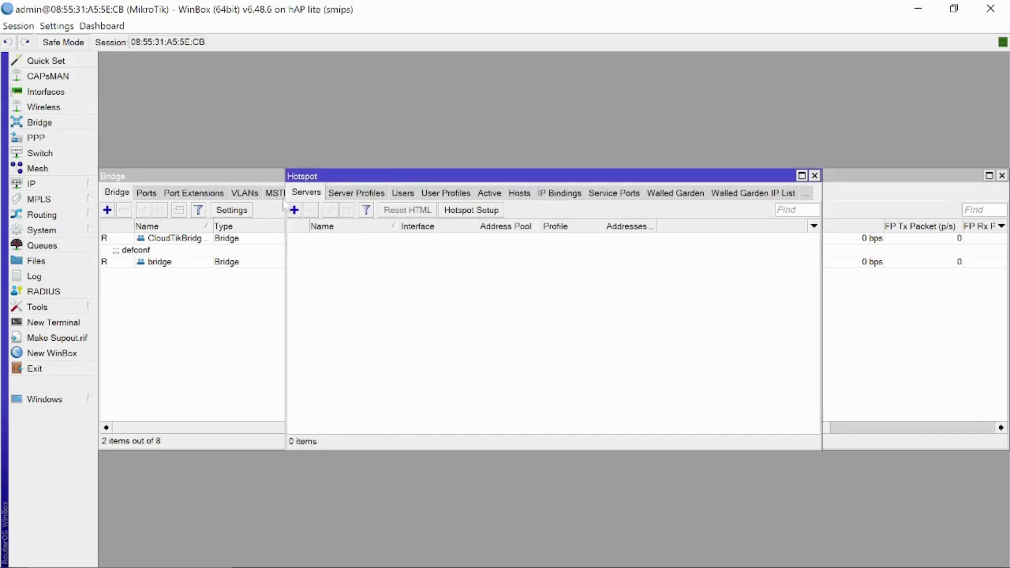
{"action": "left_click", "coordinate": [479, 211]}
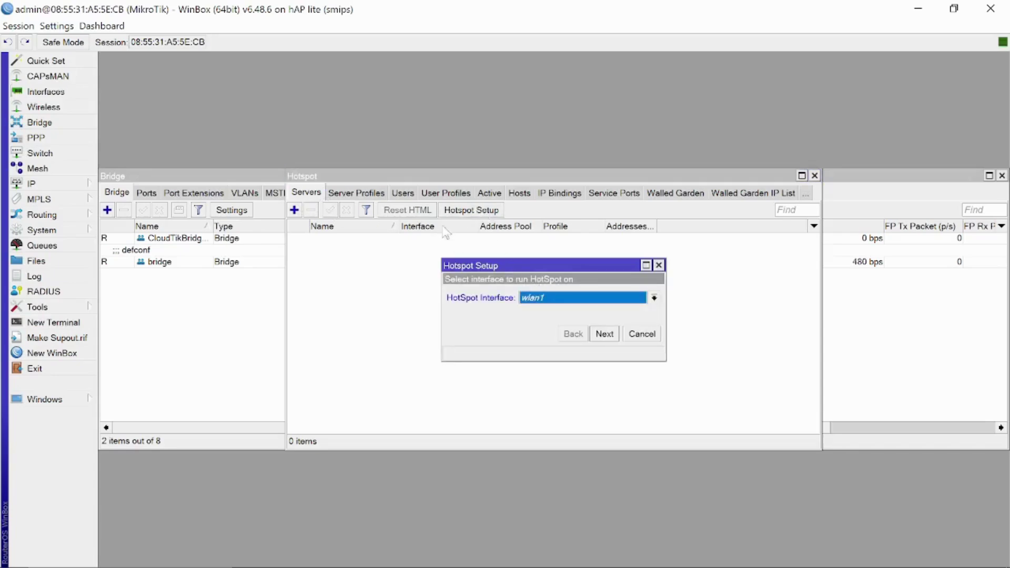
{"action": "left_click", "coordinate": [576, 299]}
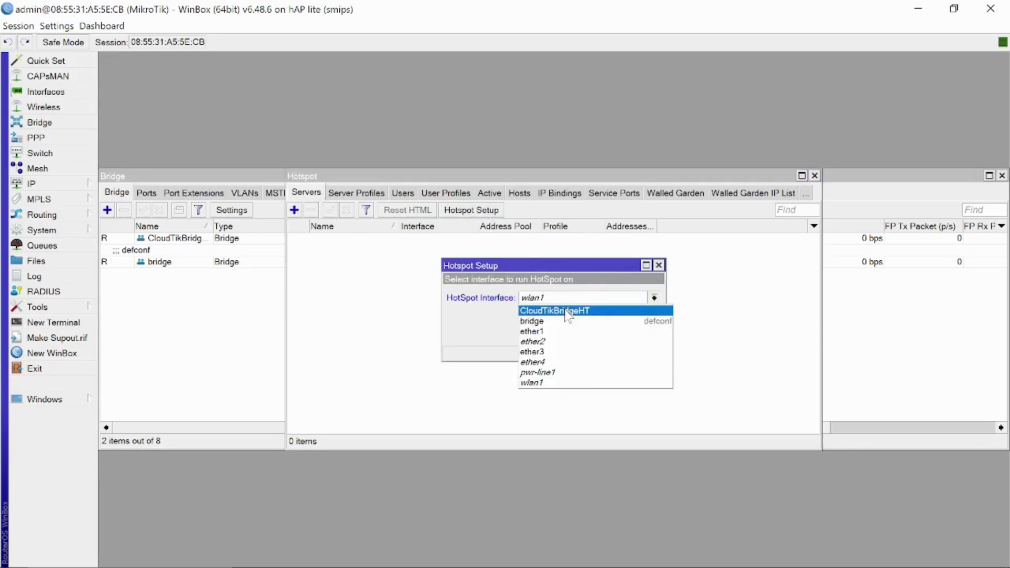
{"action": "left_click", "coordinate": [565, 310]}
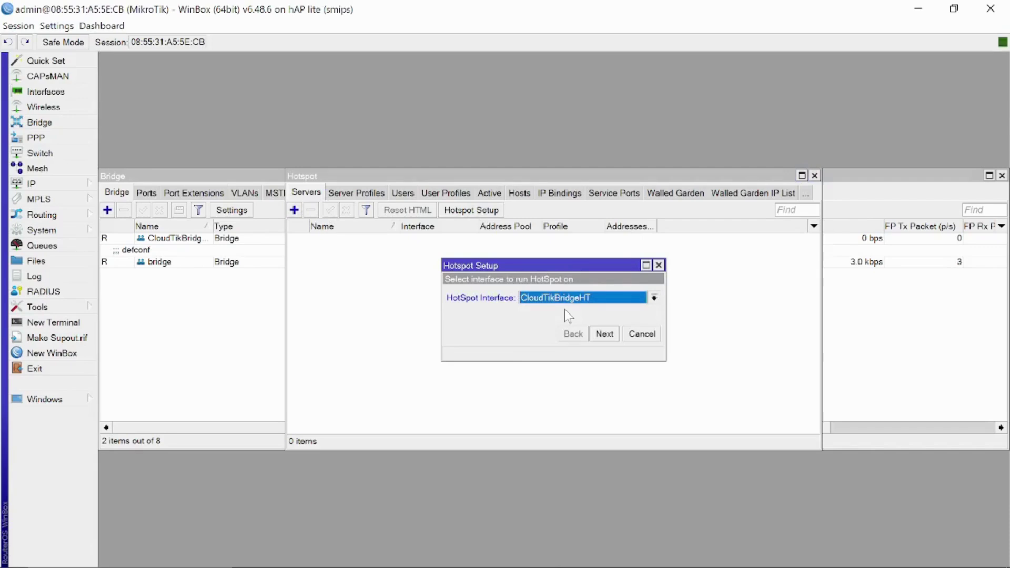
Step: Accept the proposed Hotspot Setup values up to the DNS configuration, keeping 0.0.0.0 as the SMTP server address
{"action": "left_click", "coordinate": [604, 335]}
{"action": "left_click", "coordinate": [604, 334]}
{"action": "left_click", "coordinate": [604, 334]}
{"action": "left_click", "coordinate": [604, 335]}
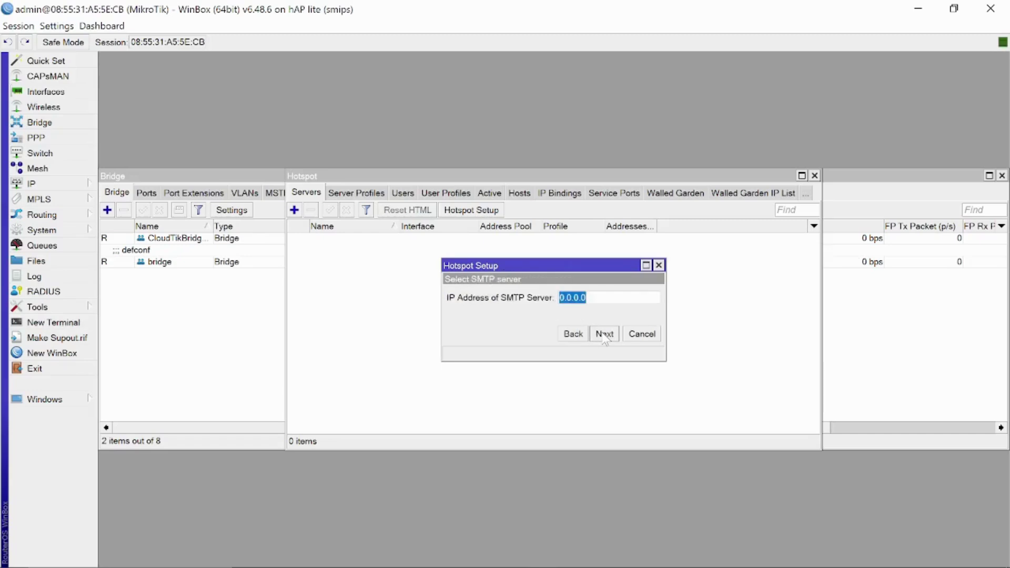
{"action": "left_click", "coordinate": [604, 334]}
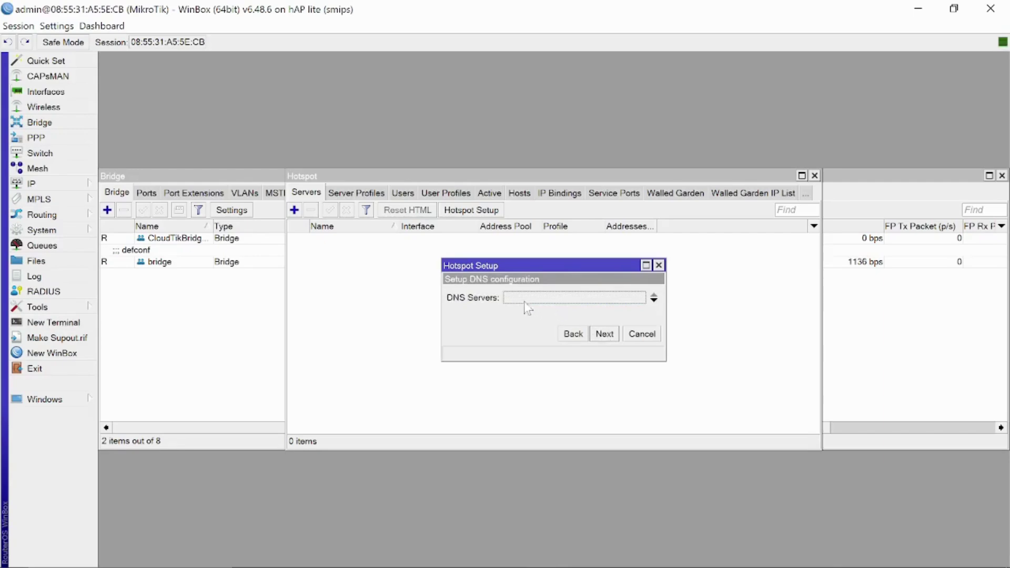
Step: Set the DNS server to 8.8.8 in Hotspot Setup and continue to the DNS name of the local hotspot server
{"action": "type", "text": "8"}
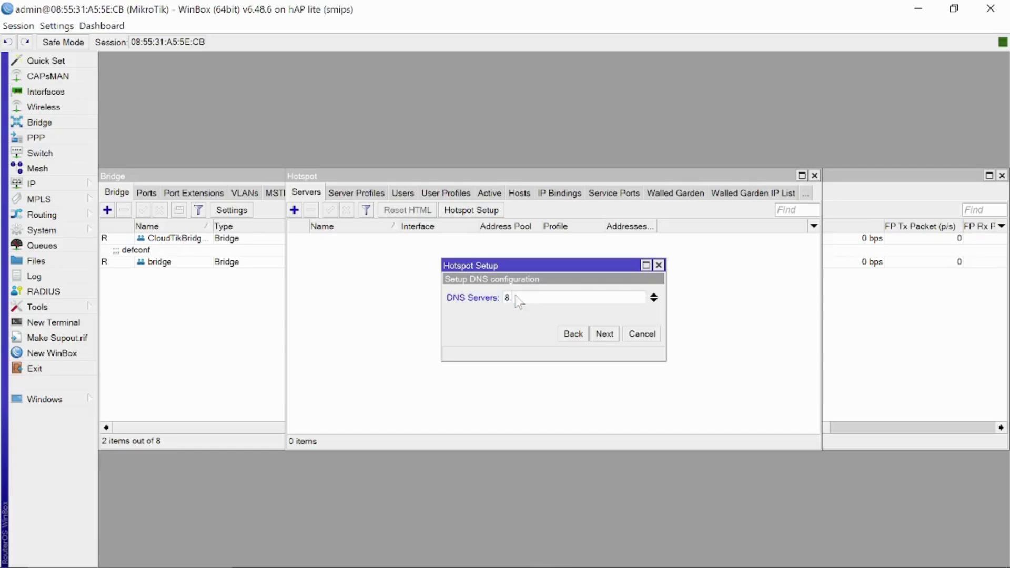
{"action": "type", "text": ".8.8"}
{"action": "left_click", "coordinate": [603, 335]}
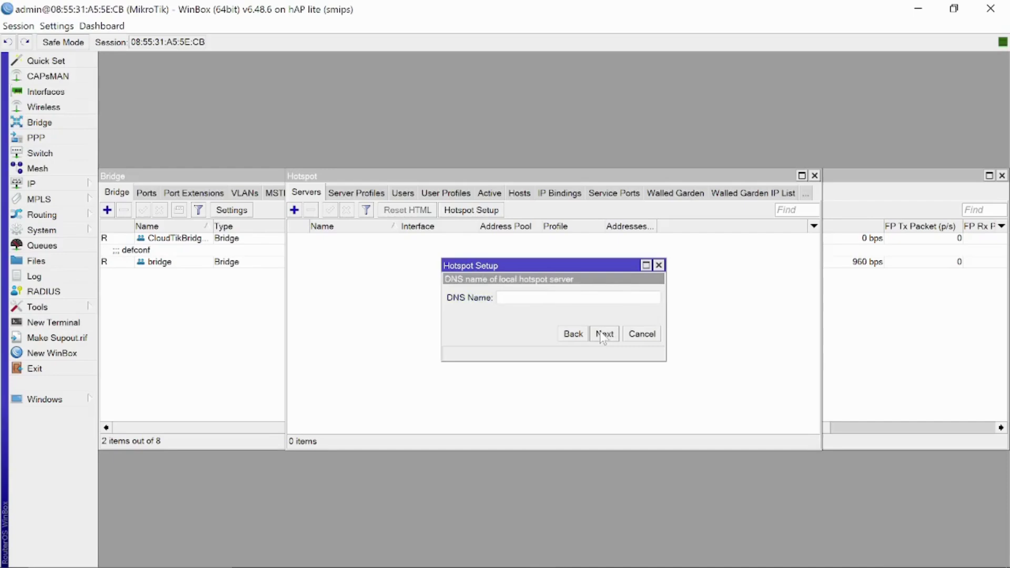
Step: Copy the MtaaWifi station's domain mtaa.wifi from UMS Portal and enter it as the hotspot's DNS name in WinBox
{"action": "mouse_move", "coordinate": [422, 565]}
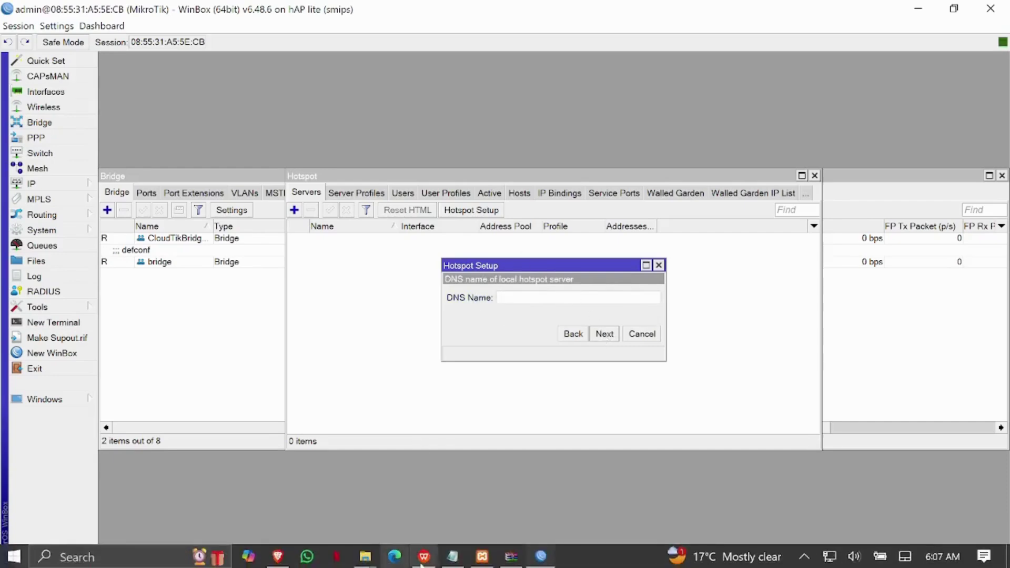
{"action": "left_click", "coordinate": [278, 556]}
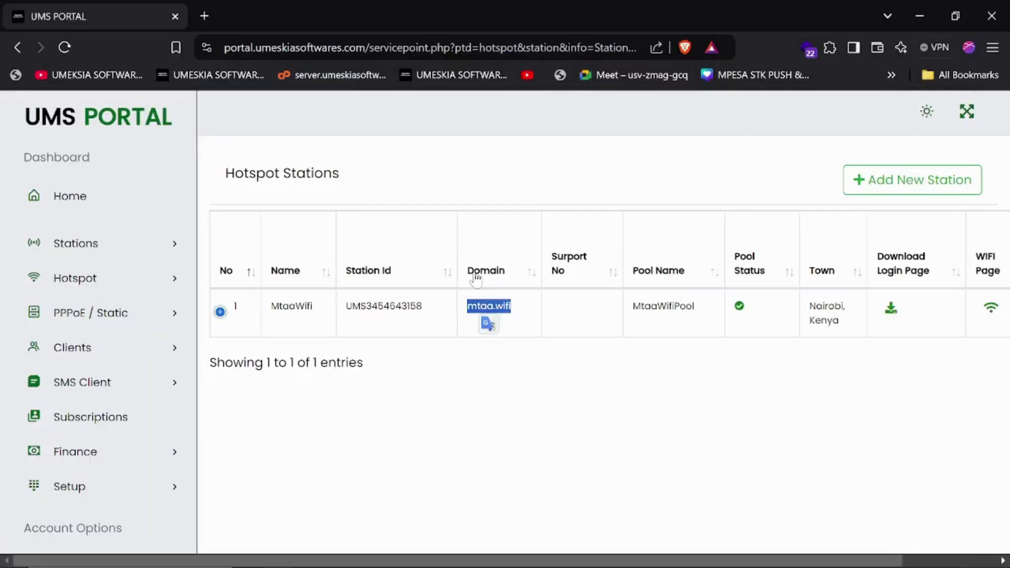
{"action": "right_click", "coordinate": [500, 311]}
{"action": "left_click", "coordinate": [544, 325]}
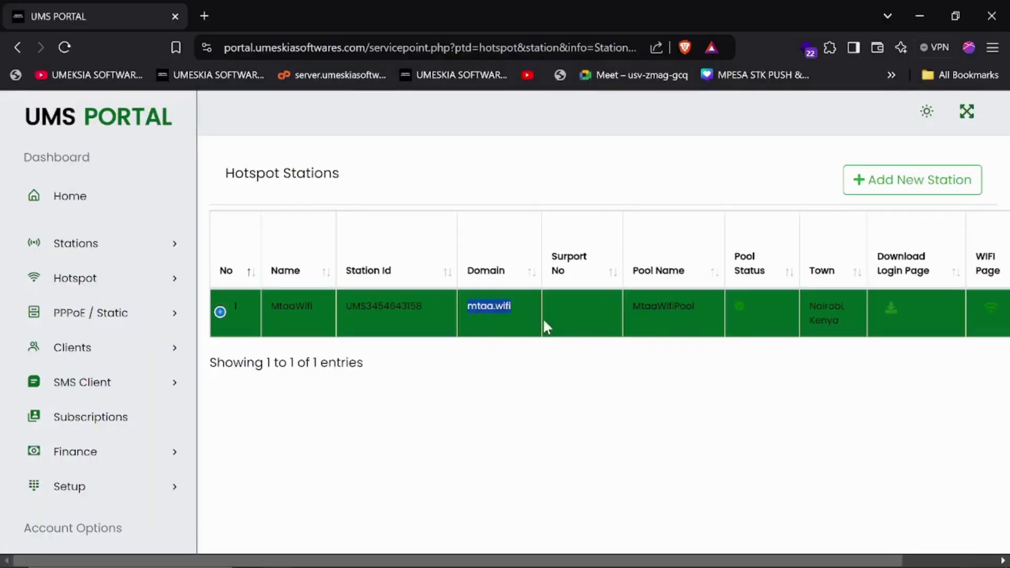
{"action": "left_click", "coordinate": [551, 557]}
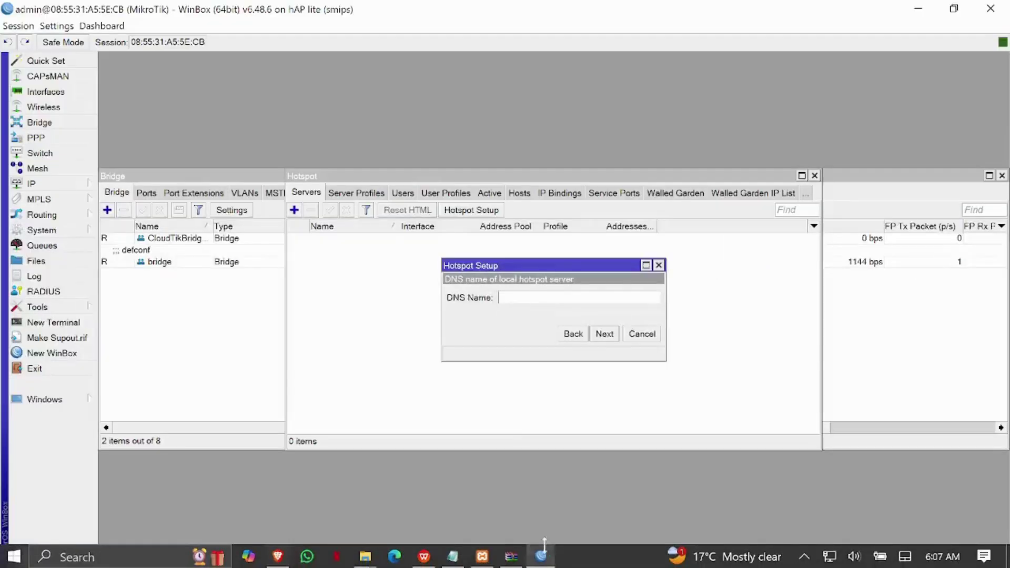
{"action": "key", "text": "ctrl+v"}
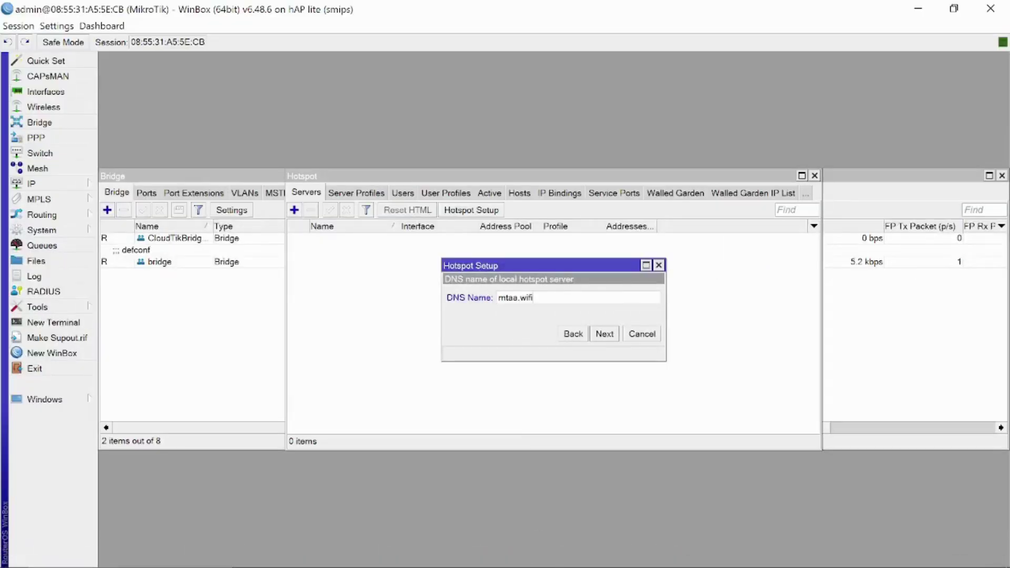
Step: Accept the DNS name and finish Hotspot Setup, keeping admin as the local HotSpot user with an empty password
{"action": "left_click", "coordinate": [604, 335]}
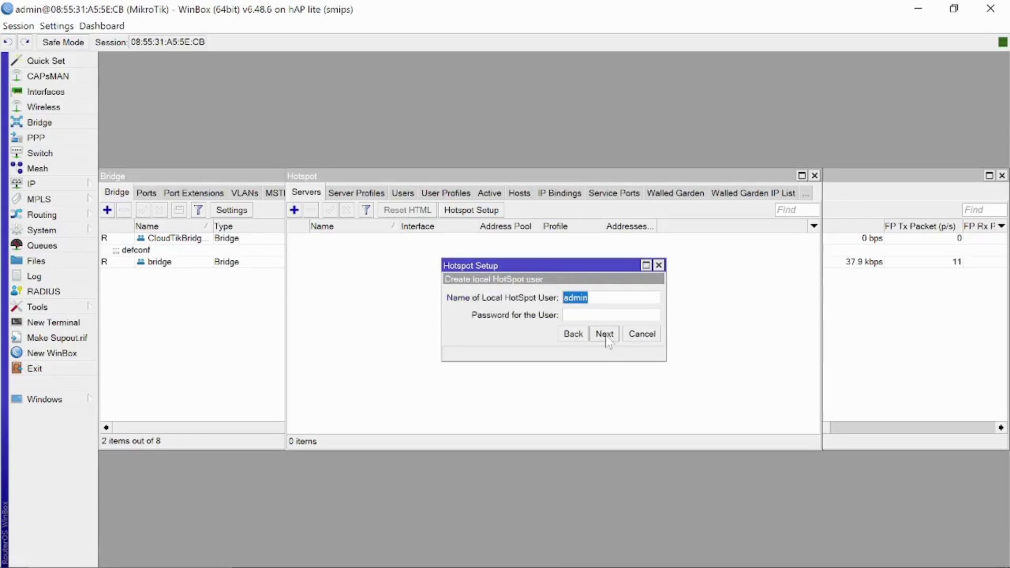
{"action": "left_click", "coordinate": [605, 335]}
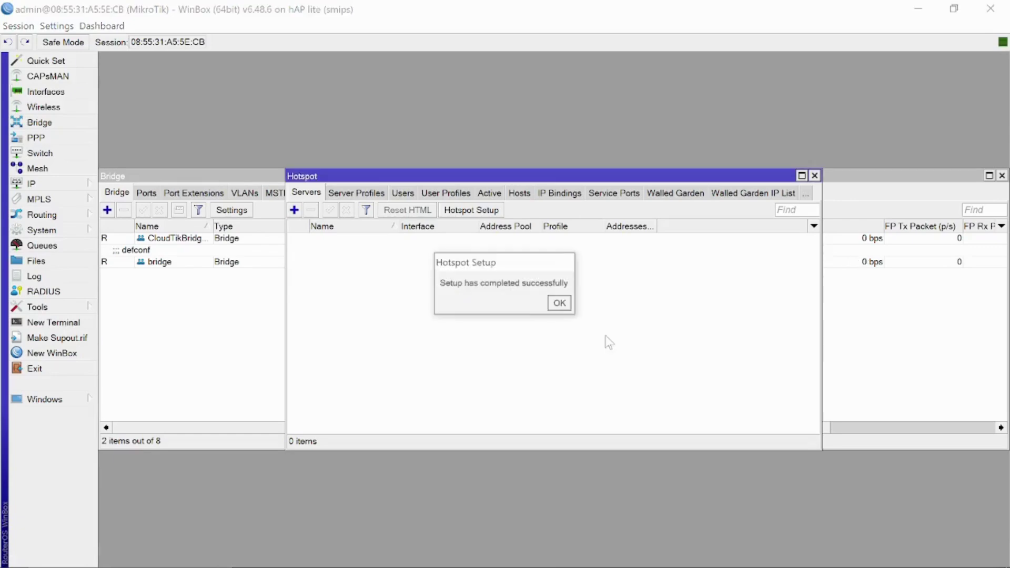
{"action": "left_click", "coordinate": [567, 301]}
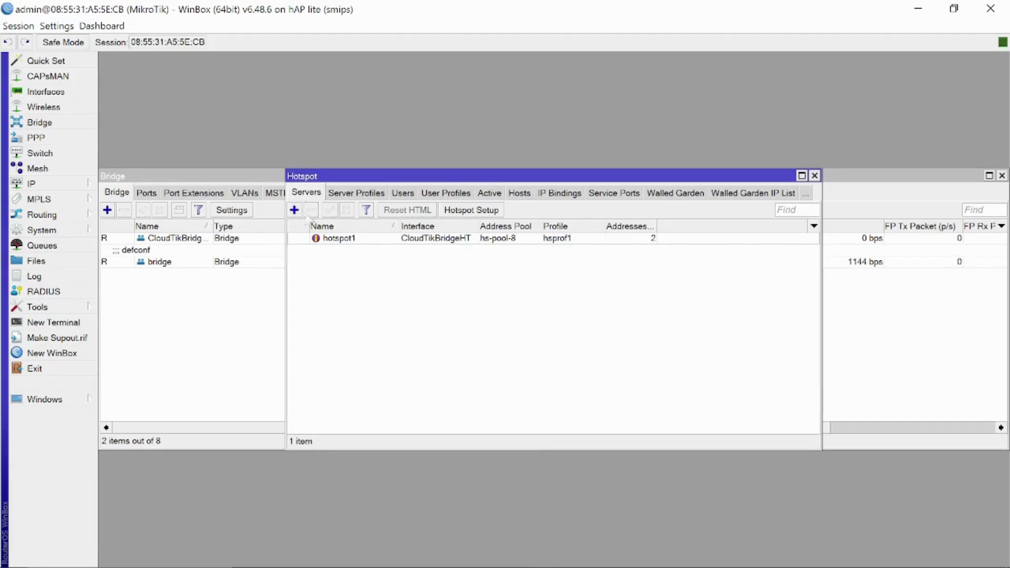
Step: Open the hotspot1 server's settings and set its idle timeout to 30d 00:05:00
{"action": "double_click", "coordinate": [373, 242]}
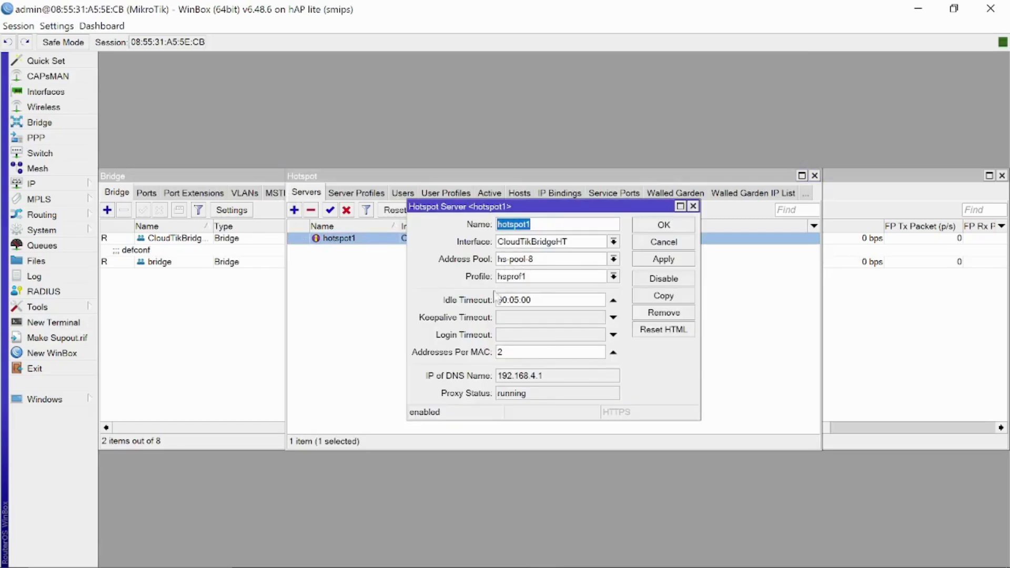
{"action": "left_click", "coordinate": [526, 224]}
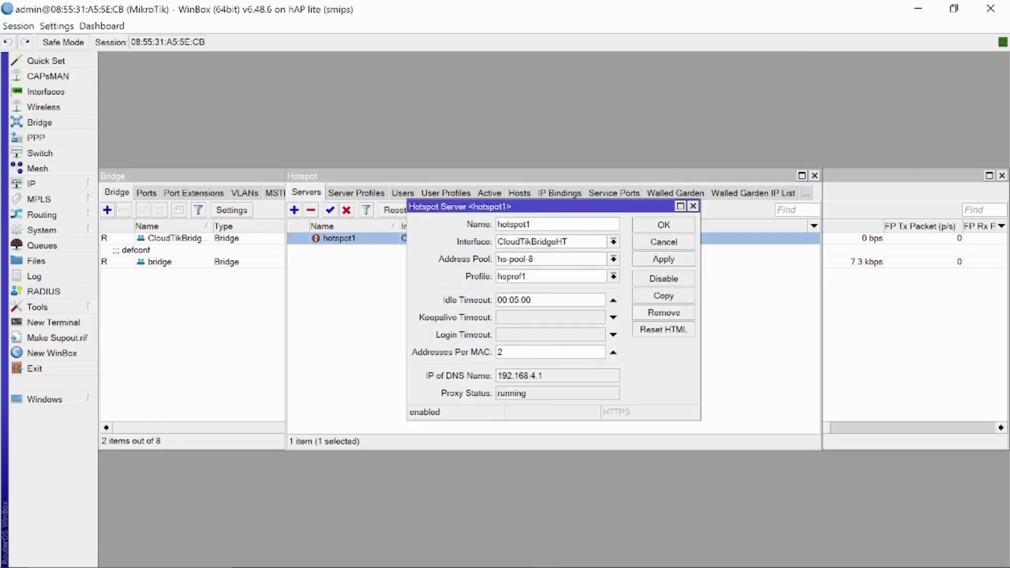
{"action": "left_click", "coordinate": [497, 300]}
{"action": "type", "text": "30D"}
{"action": "key", "text": "ctrl+a"}
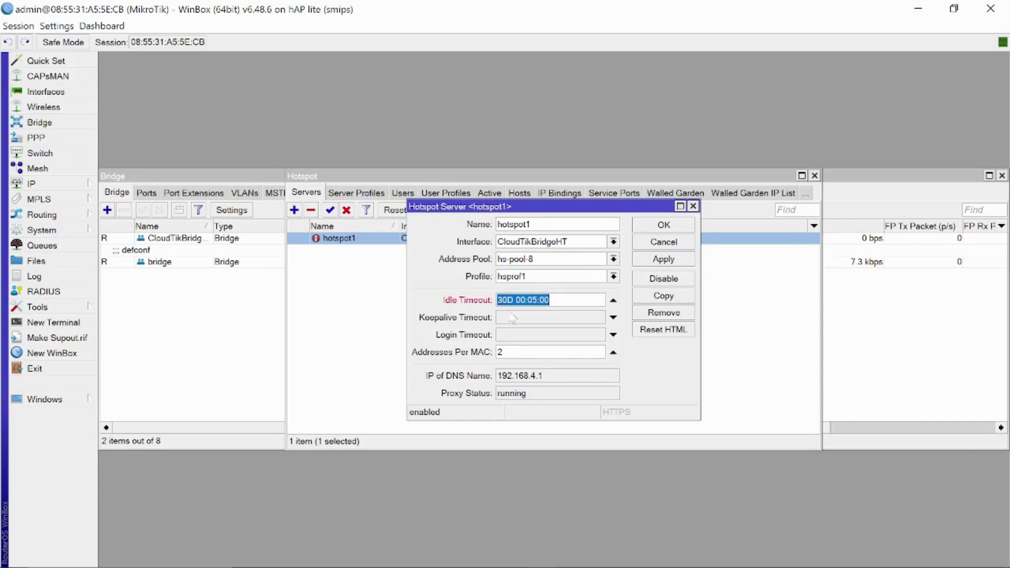
{"action": "left_click", "coordinate": [515, 300]}
{"action": "key", "text": "BackSpace"}
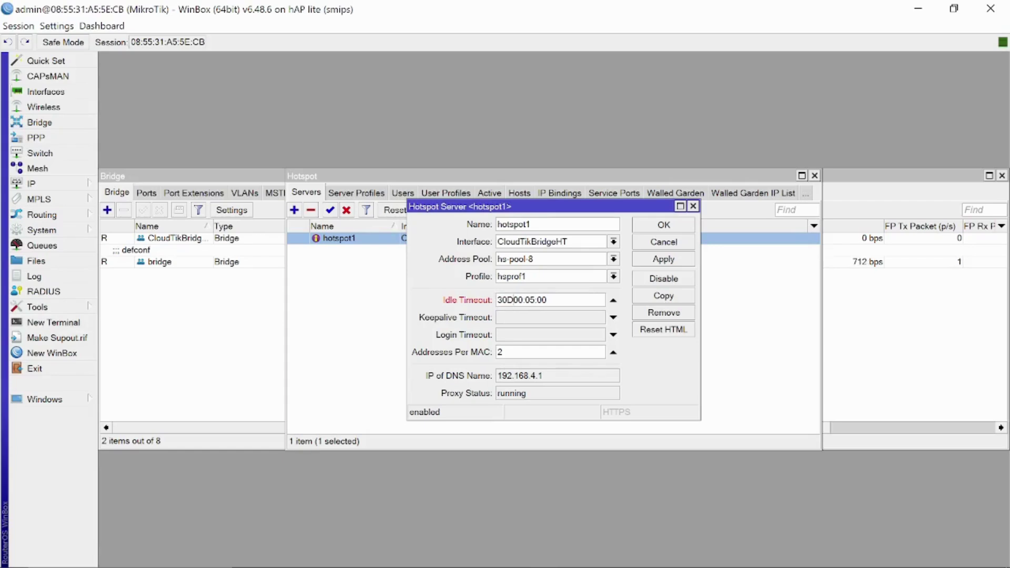
{"action": "key", "text": "BackSpace"}
{"action": "type", "text": "D"}
{"action": "key", "text": "BackSpace"}
{"action": "key", "text": "BackSpace"}
{"action": "type", "text": "d"}
{"action": "key", "text": "ctrl+a"}
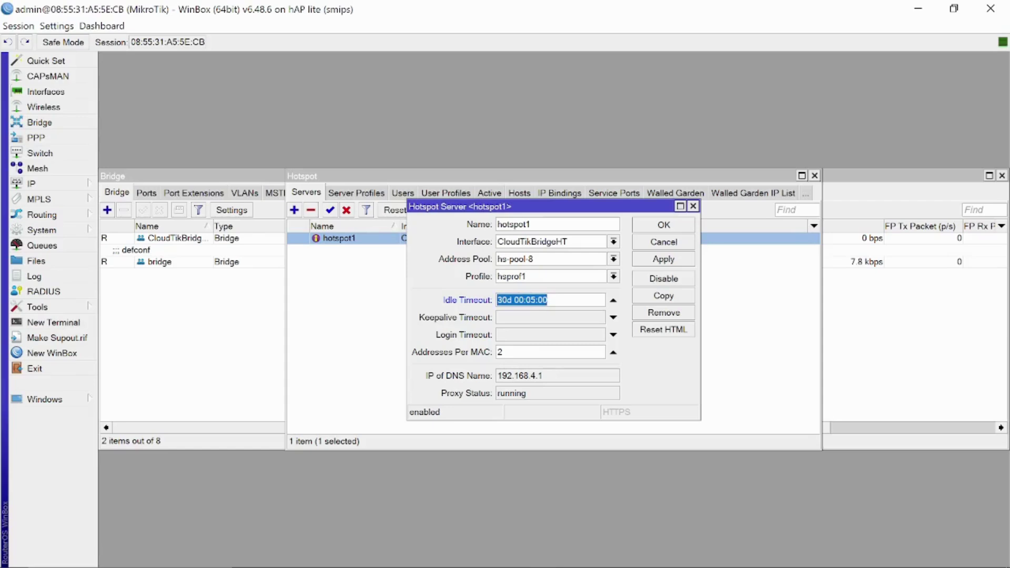
Step: Set hotspot1's keepalive and login timeouts to 30d 00:05:00 and addresses per MAC to 1, and save the server
{"action": "left_click", "coordinate": [511, 318]}
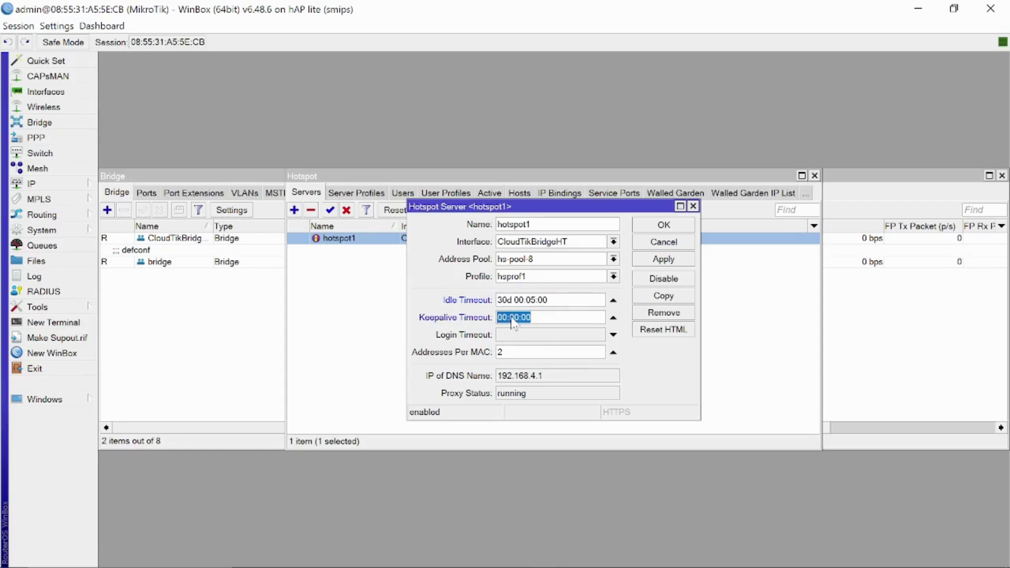
{"action": "key", "text": "ctrl+v"}
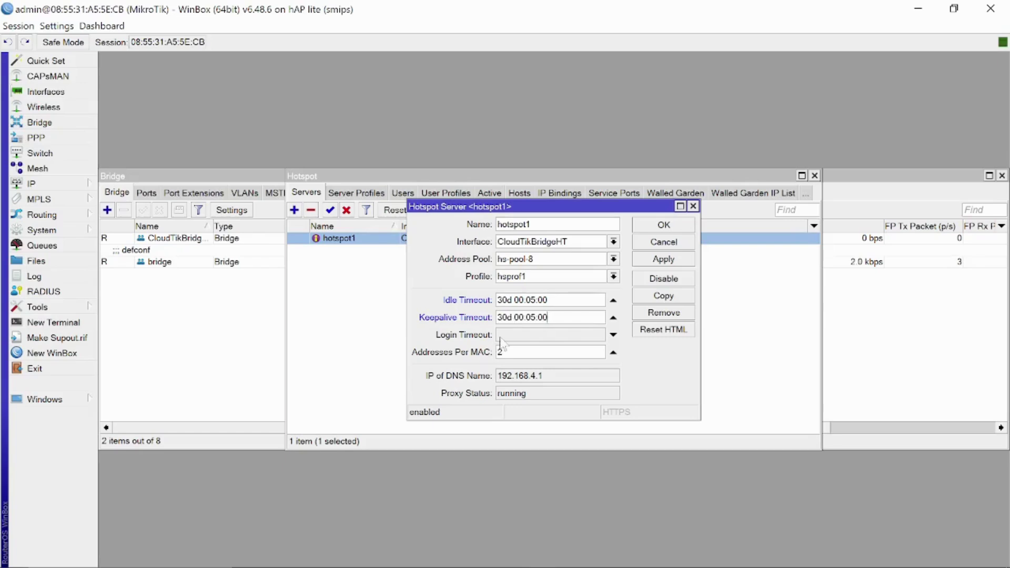
{"action": "left_click", "coordinate": [502, 337]}
{"action": "key", "text": "ctrl+v"}
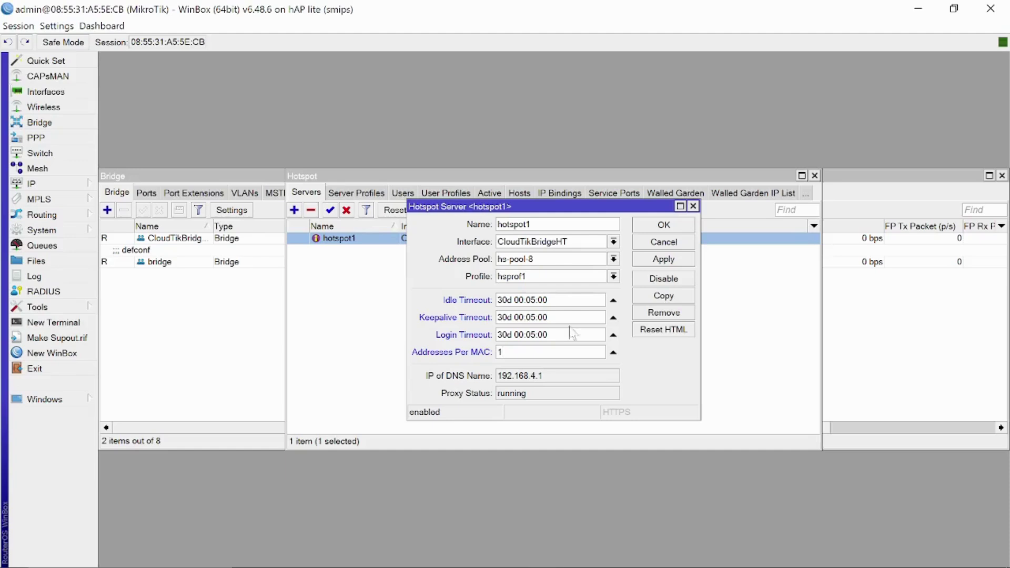
{"action": "left_click", "coordinate": [664, 230]}
Step: View the hotspot server profiles, cancel the automatic retry, and reconnect to the MikroTik router through its IP address 192.168.88.1
{"action": "left_click", "coordinate": [355, 192]}
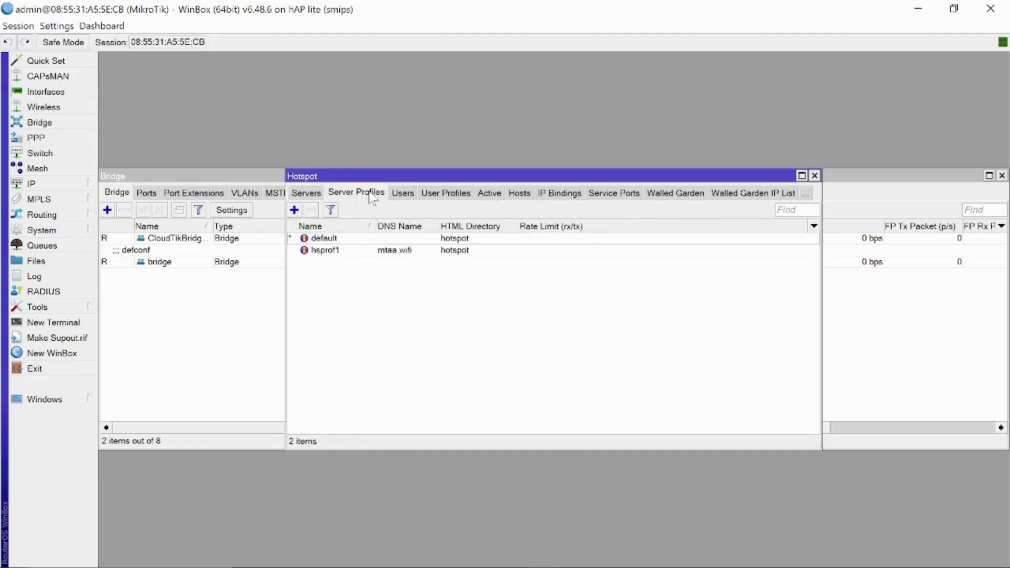
{"action": "key", "text": "alt+Tab"}
{"action": "key", "text": "alt+Tab"}
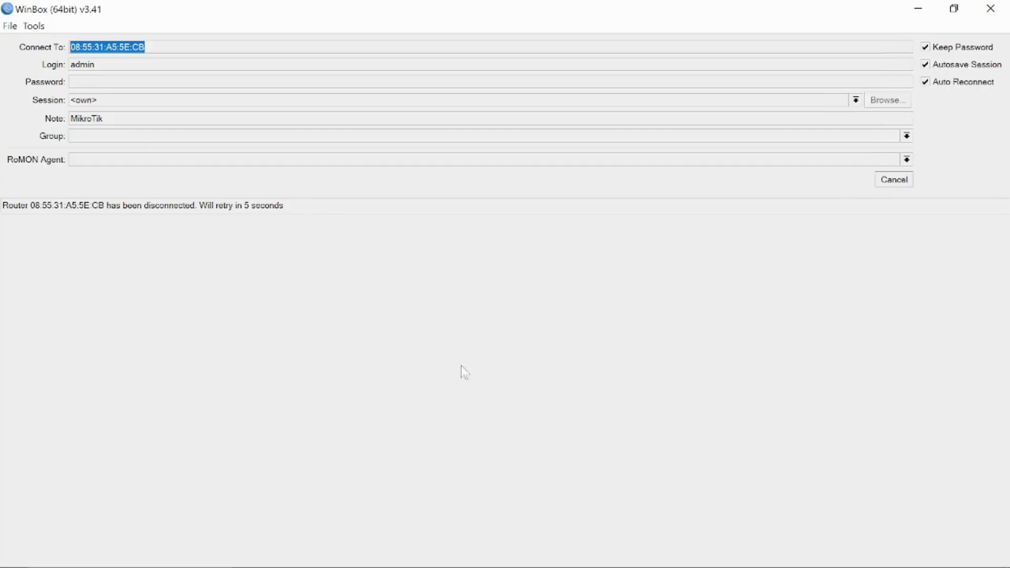
{"action": "left_click", "coordinate": [883, 180]}
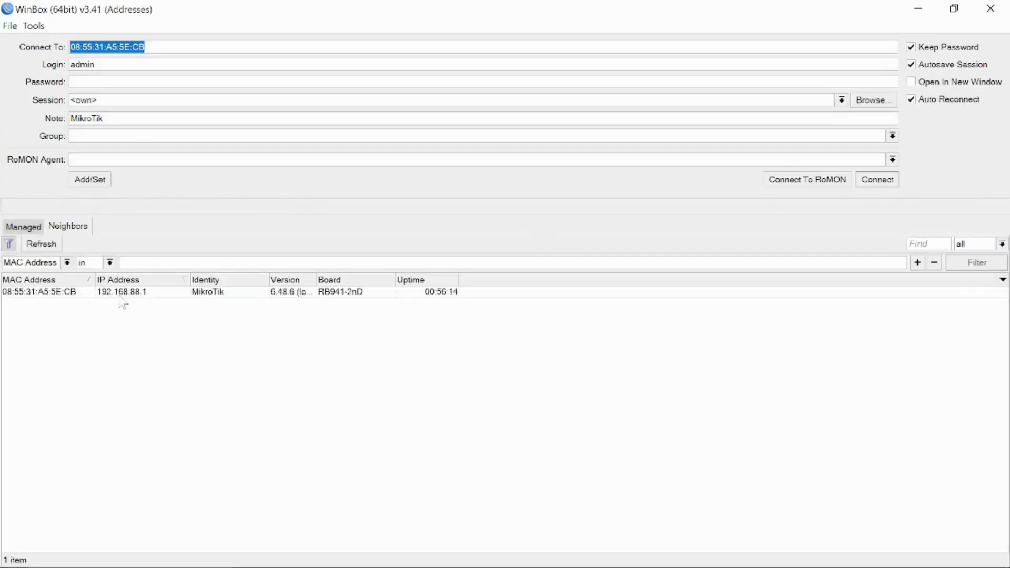
{"action": "left_click", "coordinate": [121, 294]}
{"action": "left_click", "coordinate": [879, 182]}
{"action": "key", "text": "alt+Tab"}
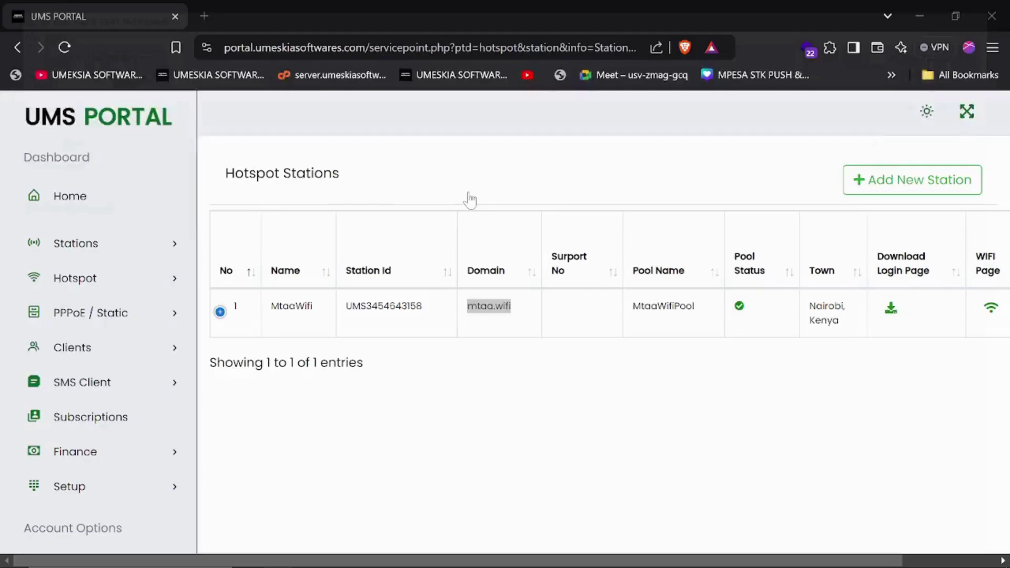
{"action": "key", "text": "alt+Tab"}
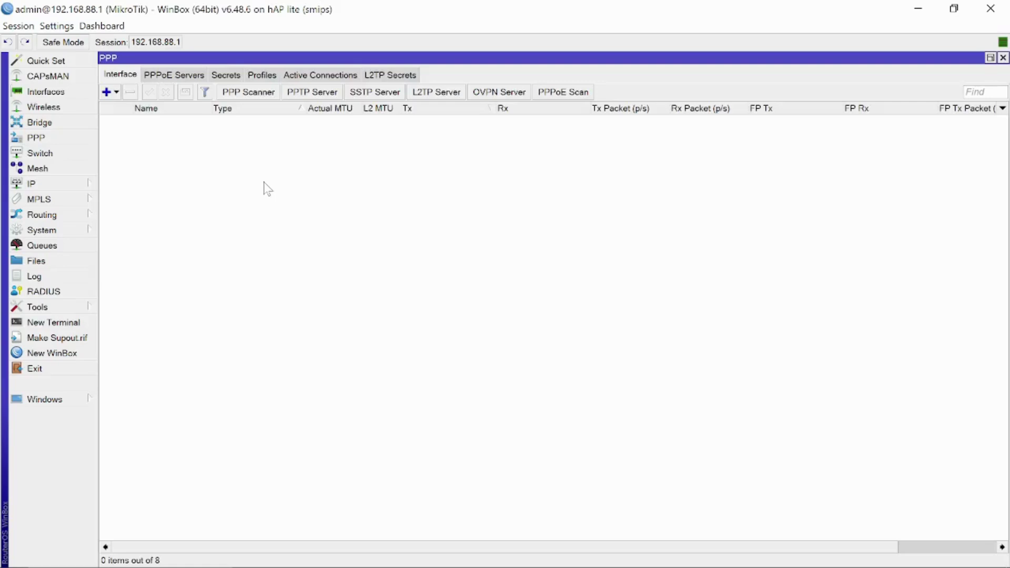
Step: Close the PPP window, and enable HTTP PAP, MAC Cookie and HTTPS login in the hsprof1 hotspot server profile
{"action": "left_click", "coordinate": [1002, 57]}
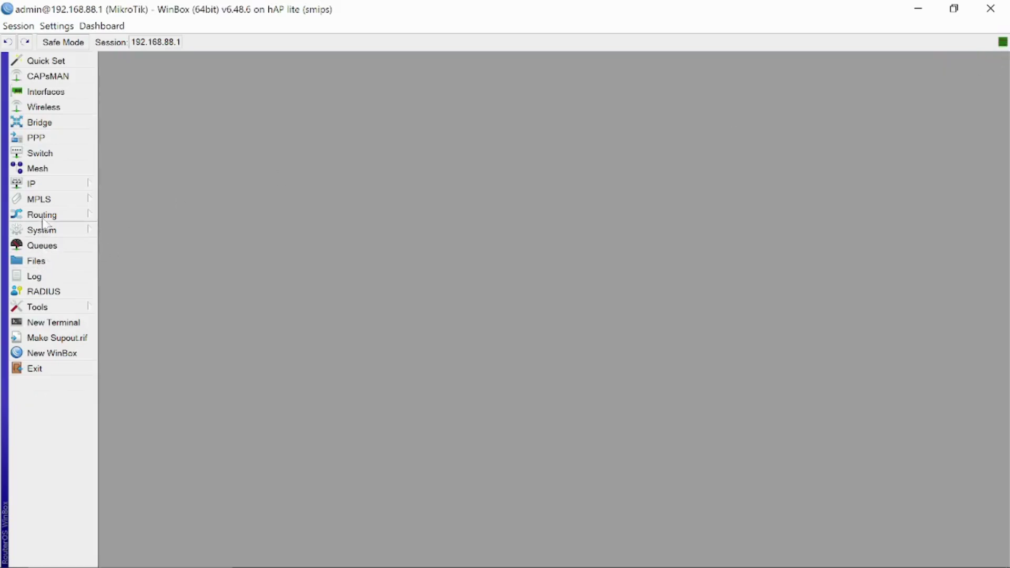
{"action": "left_click", "coordinate": [56, 185]}
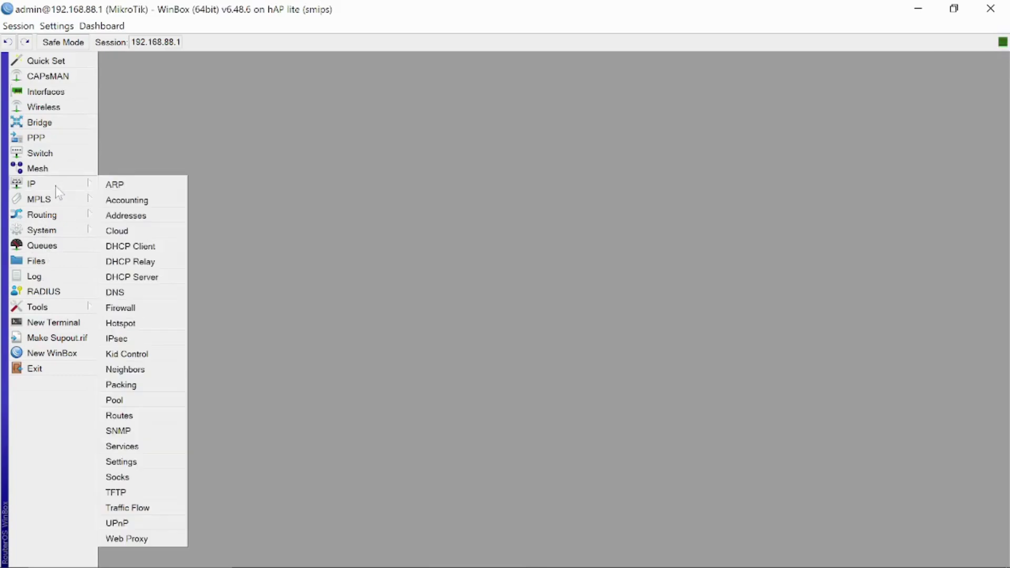
{"action": "left_click", "coordinate": [126, 323]}
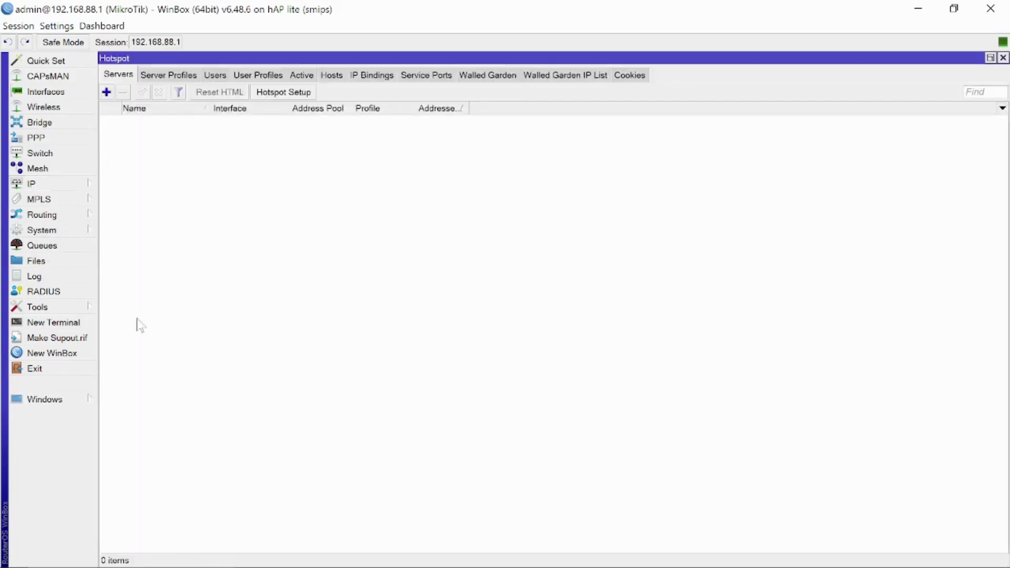
{"action": "left_click", "coordinate": [165, 77]}
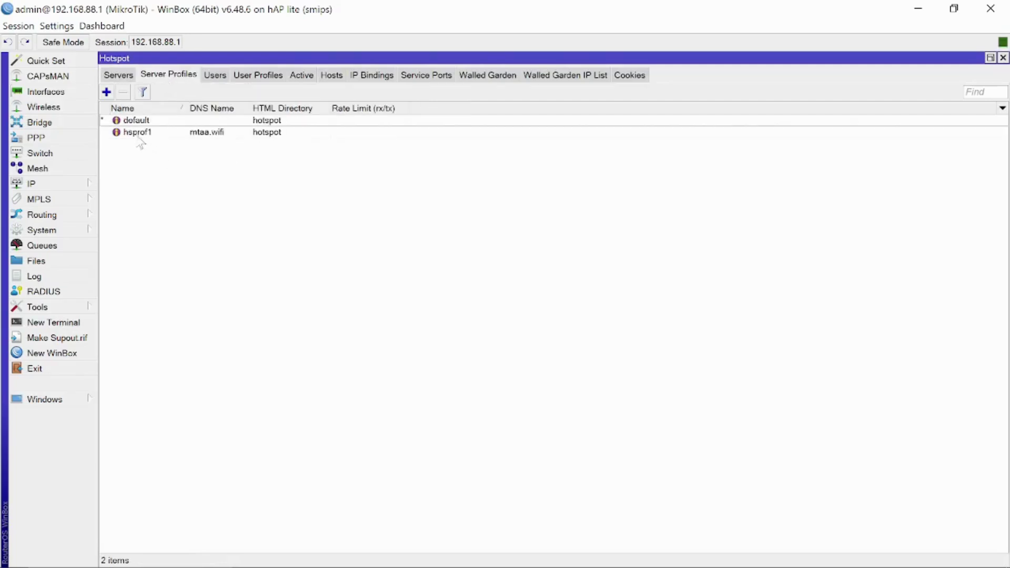
{"action": "double_click", "coordinate": [208, 138]}
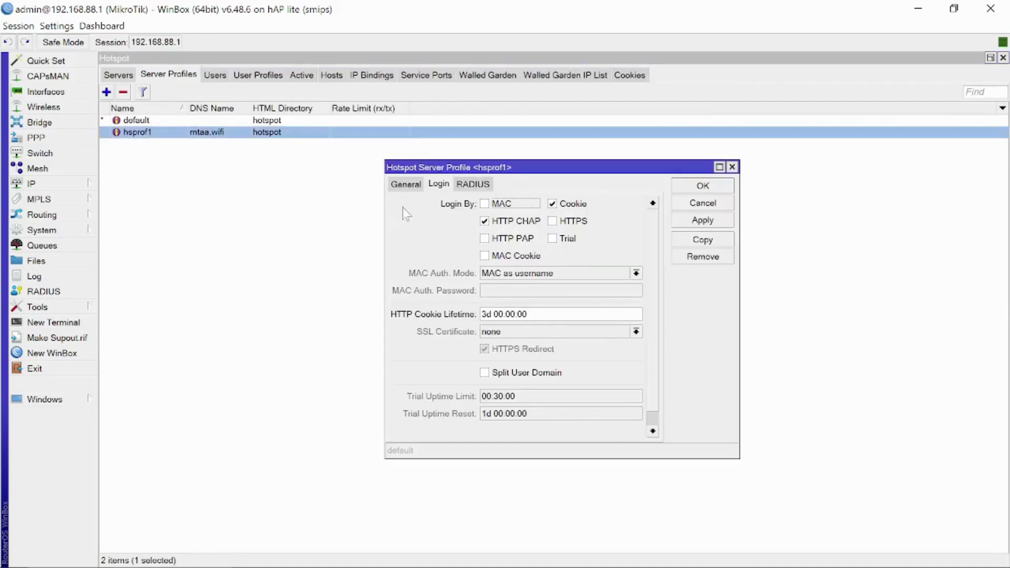
{"action": "left_click", "coordinate": [507, 240]}
{"action": "left_click", "coordinate": [500, 257]}
{"action": "left_click", "coordinate": [572, 223]}
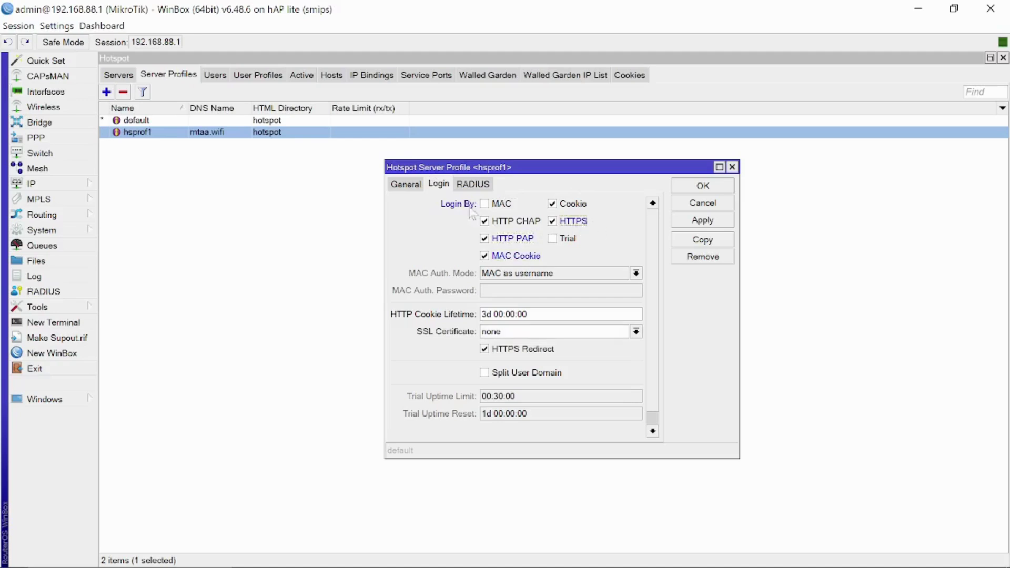
Step: Enable RADIUS use for the hsprof1 server profile, and apply and save its settings
{"action": "left_click", "coordinate": [470, 185]}
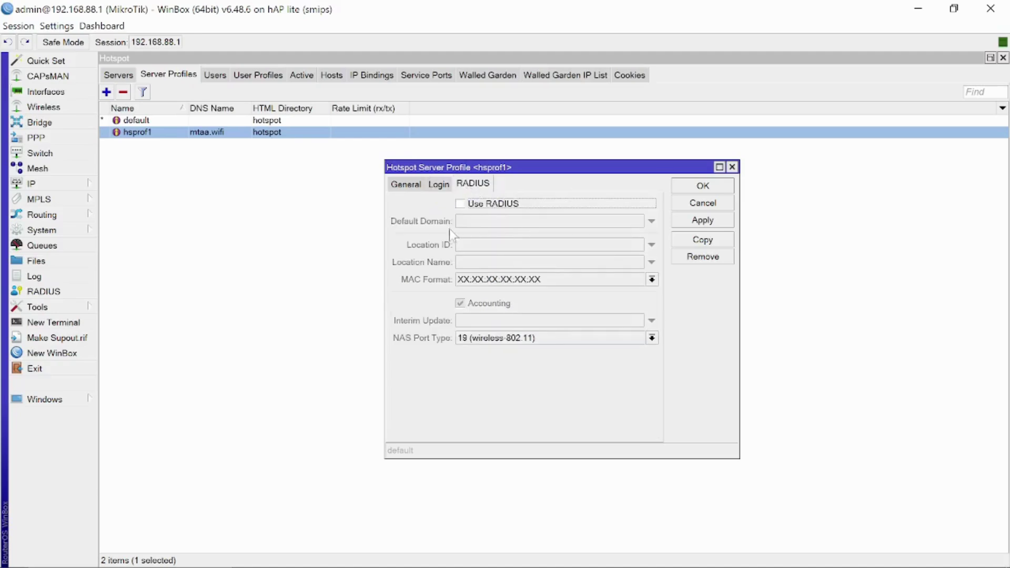
{"action": "left_click", "coordinate": [481, 205]}
{"action": "left_click", "coordinate": [701, 219]}
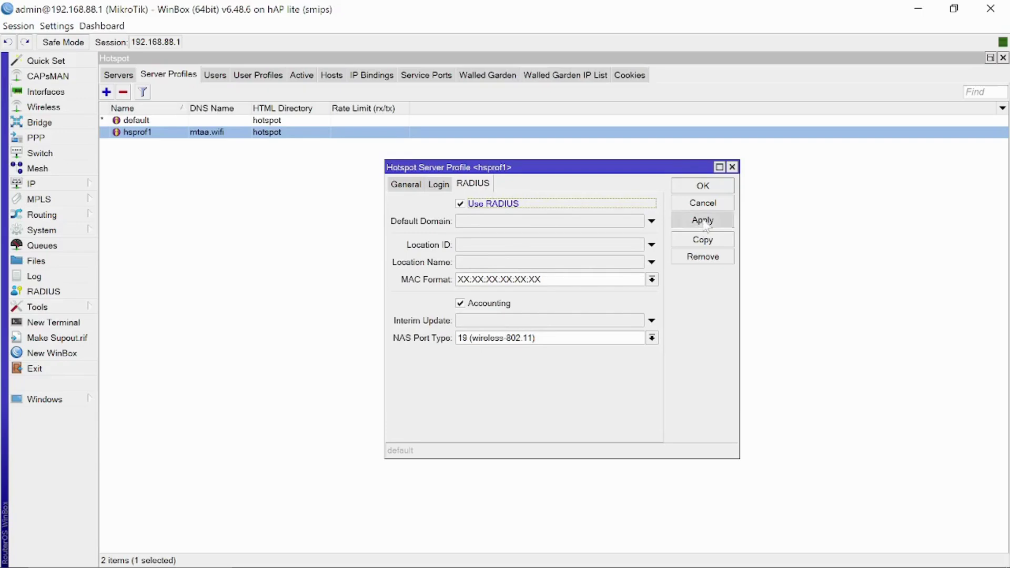
{"action": "left_click", "coordinate": [694, 187]}
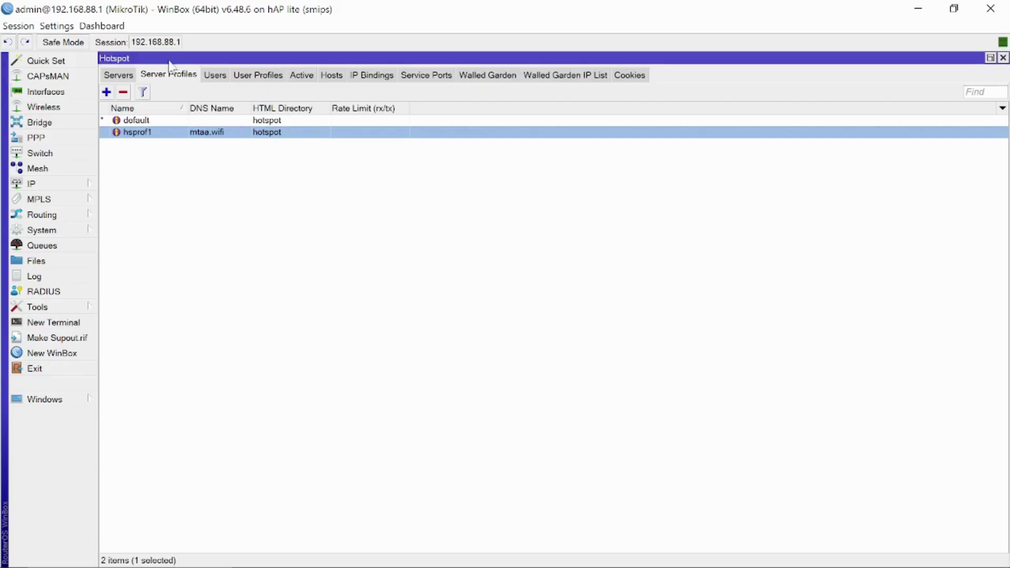
Step: Remove the admin user from the hotspot's users
{"action": "left_click", "coordinate": [214, 76]}
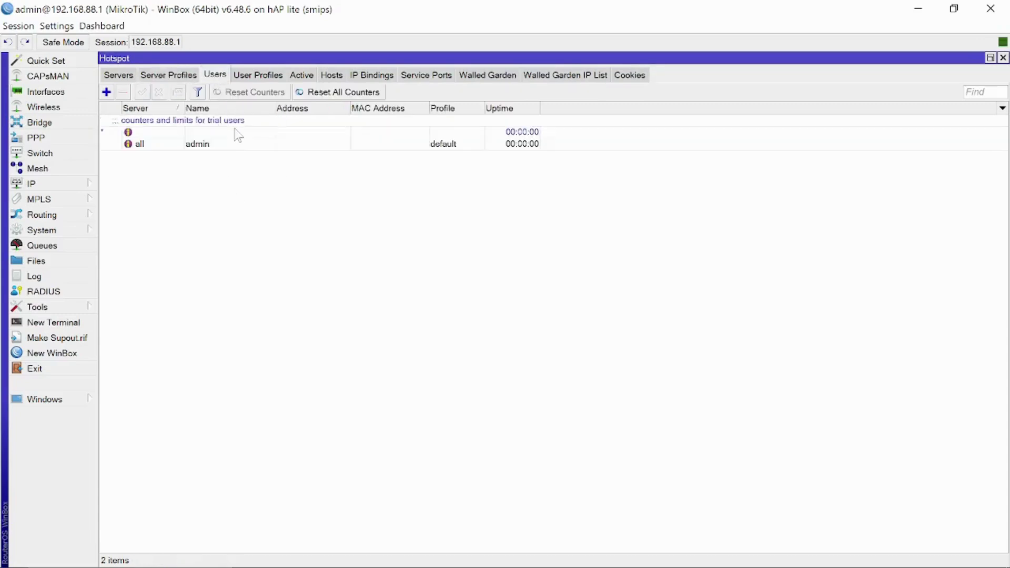
{"action": "left_click", "coordinate": [140, 145]}
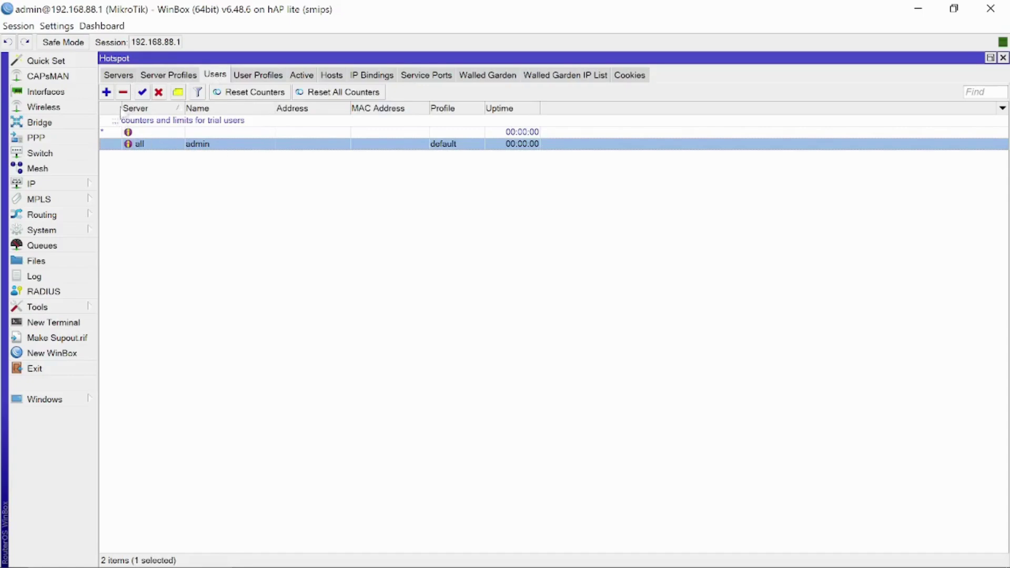
{"action": "left_click", "coordinate": [123, 92]}
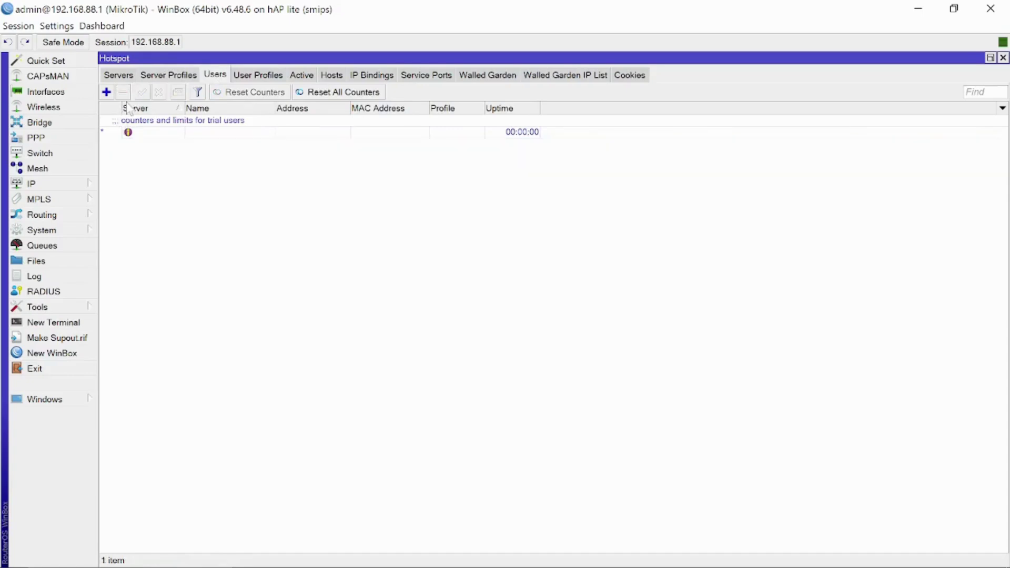
Step: Clear the Shared Users limit and enable Transparent Proxy in the default hotspot user profile, and save it
{"action": "left_click", "coordinate": [261, 76]}
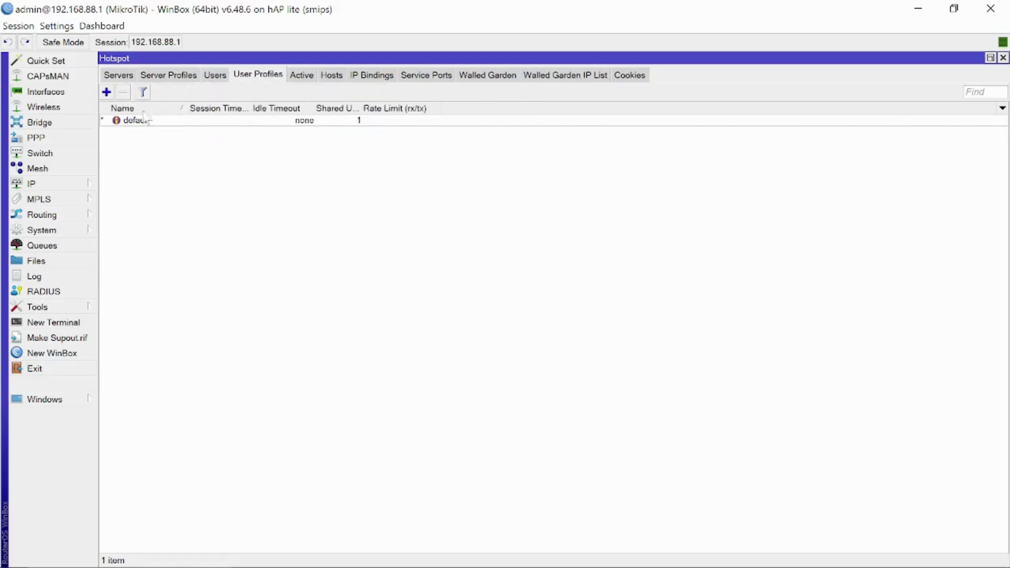
{"action": "left_click", "coordinate": [265, 122]}
{"action": "double_click", "coordinate": [265, 122]}
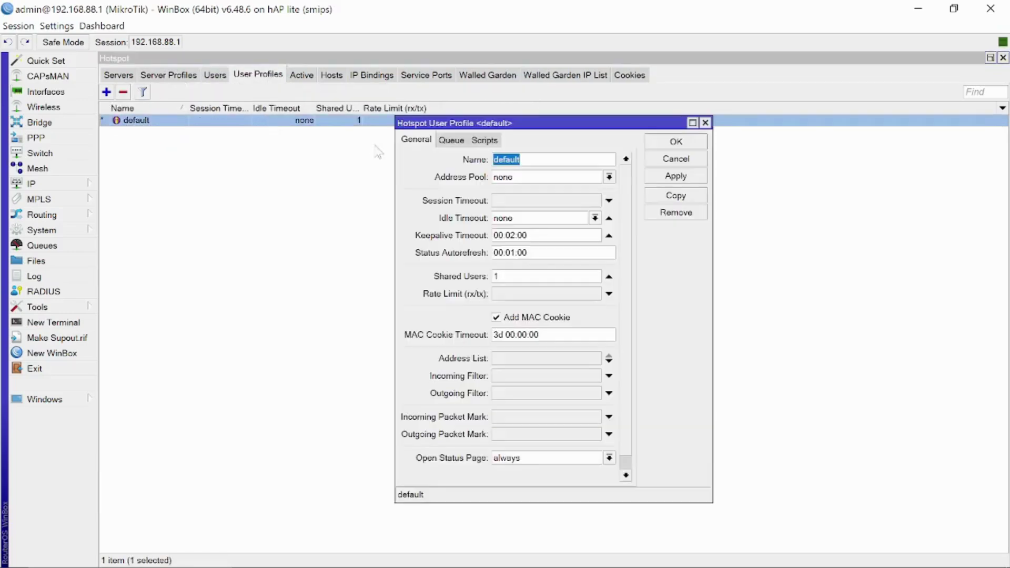
{"action": "left_click", "coordinate": [497, 276]}
{"action": "scroll", "coordinate": [521, 447], "scroll_direction": "down", "scroll_amount": 1}
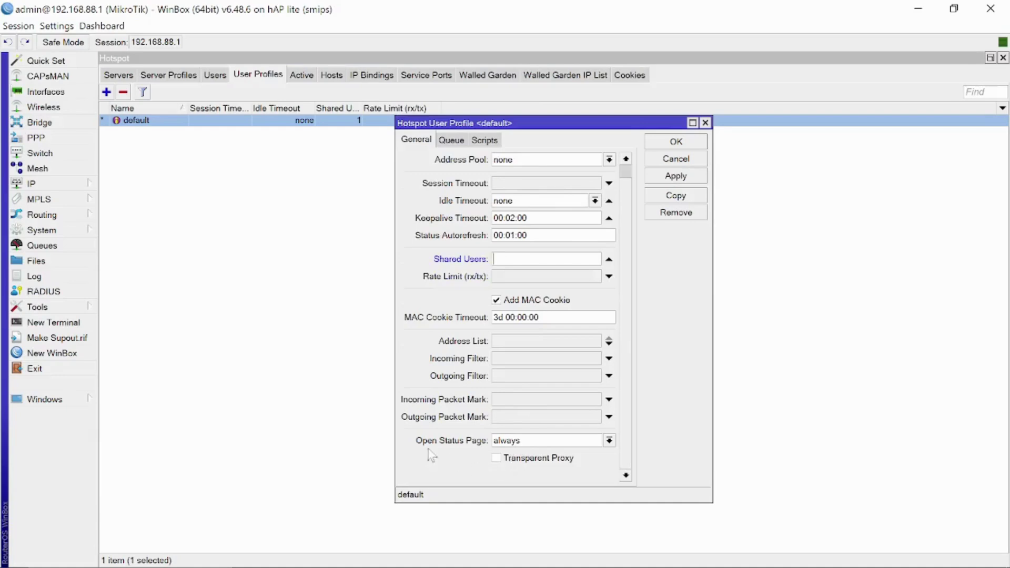
{"action": "left_click", "coordinate": [496, 457]}
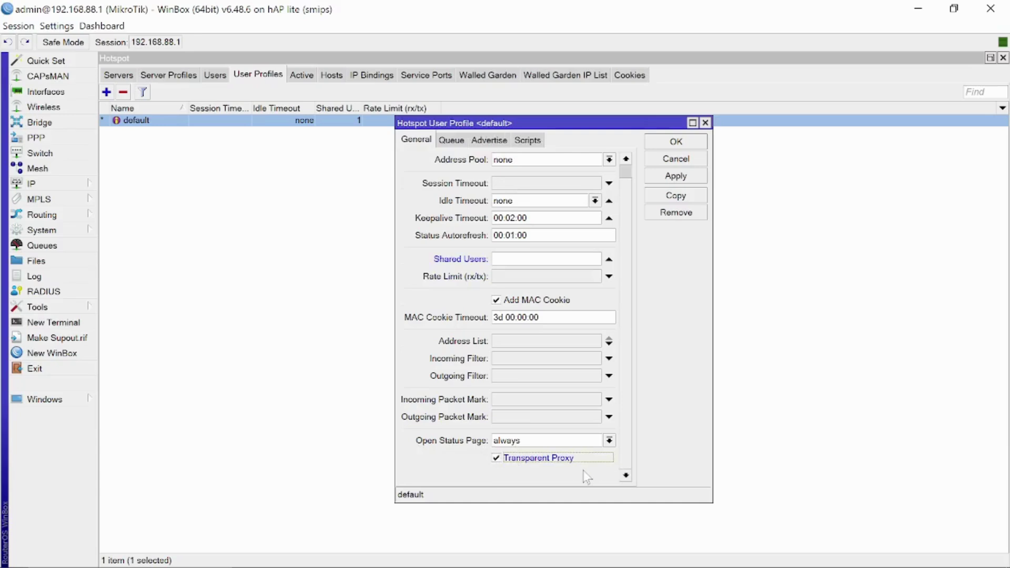
{"action": "left_click", "coordinate": [672, 177]}
{"action": "left_click", "coordinate": [652, 142]}
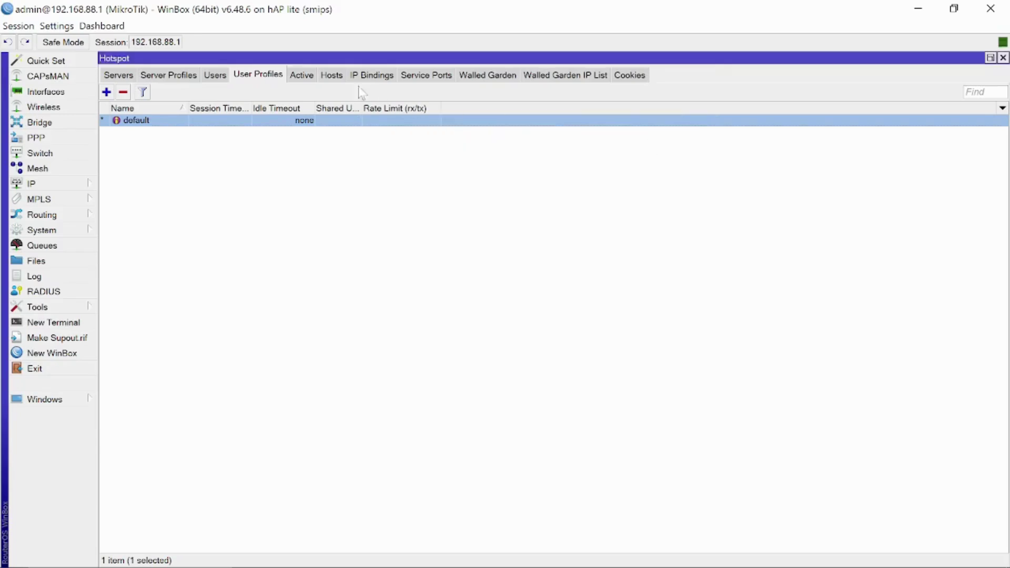
Step: Add a Walled Garden IP entry accepting the destination host umeskiasoftwares.com, and close the Hotspot window
{"action": "left_click", "coordinate": [305, 77]}
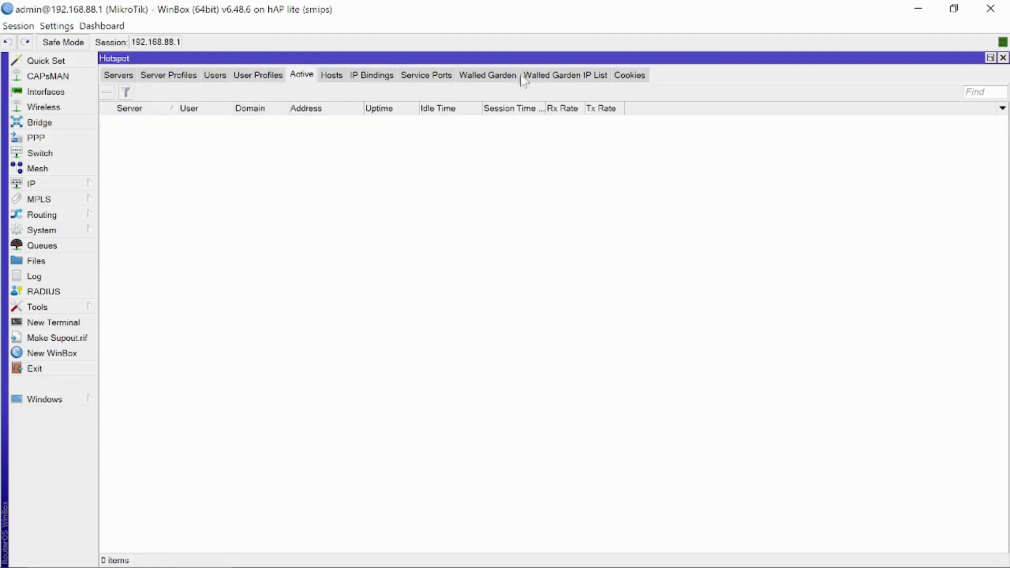
{"action": "left_click", "coordinate": [502, 77]}
{"action": "left_click", "coordinate": [567, 76]}
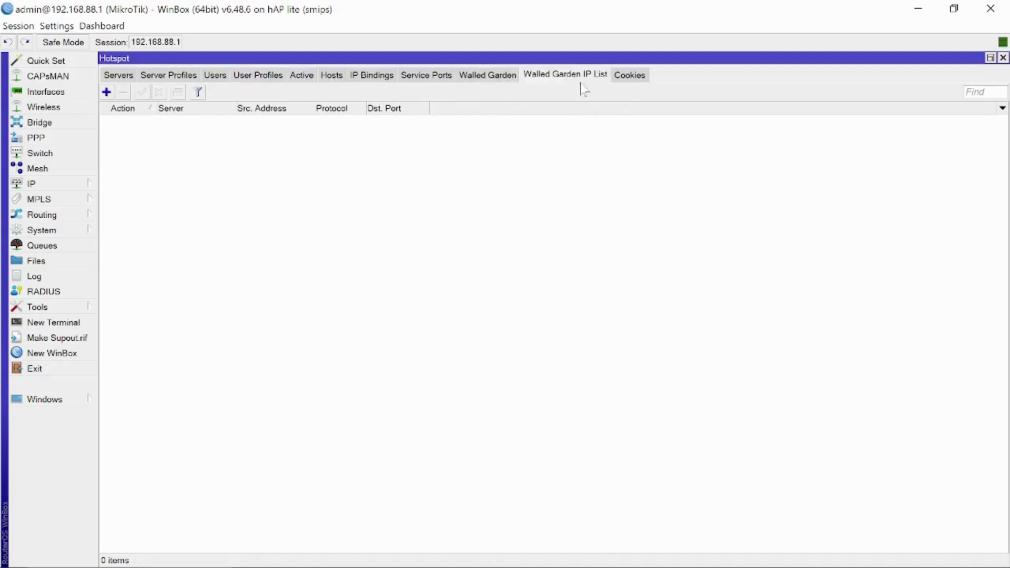
{"action": "left_click", "coordinate": [107, 92]}
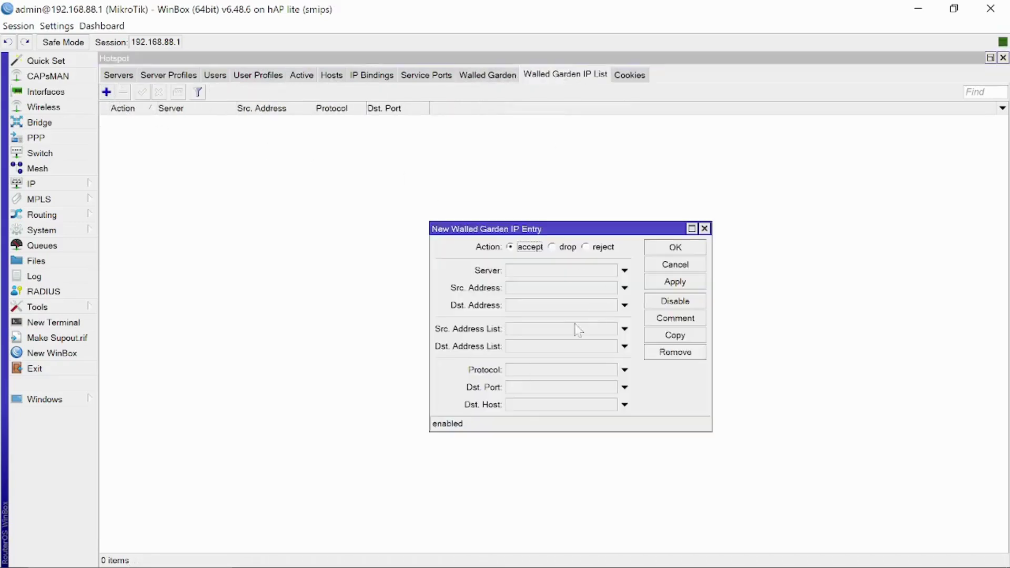
{"action": "left_click", "coordinate": [524, 405]}
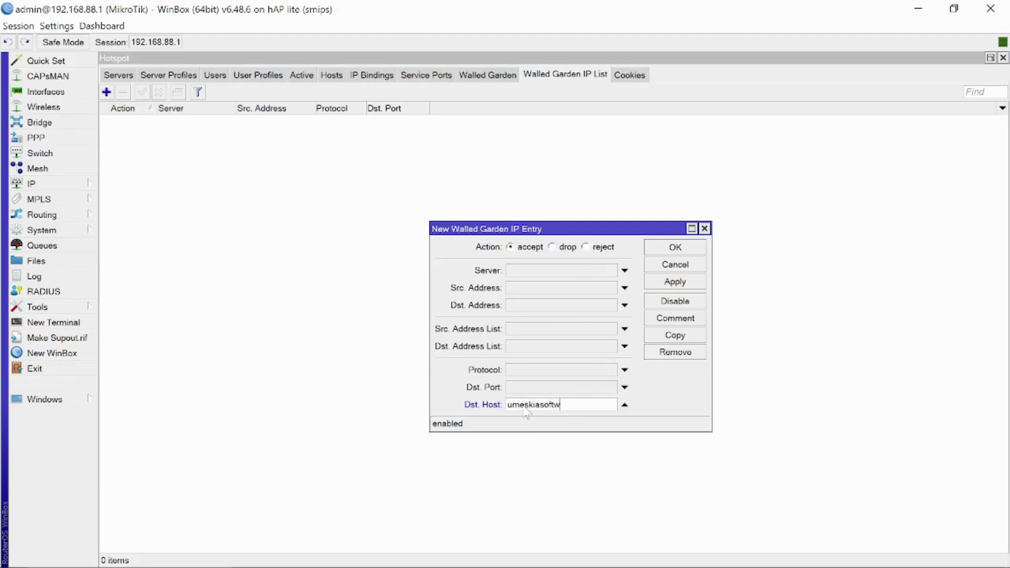
{"action": "left_click", "coordinate": [677, 284]}
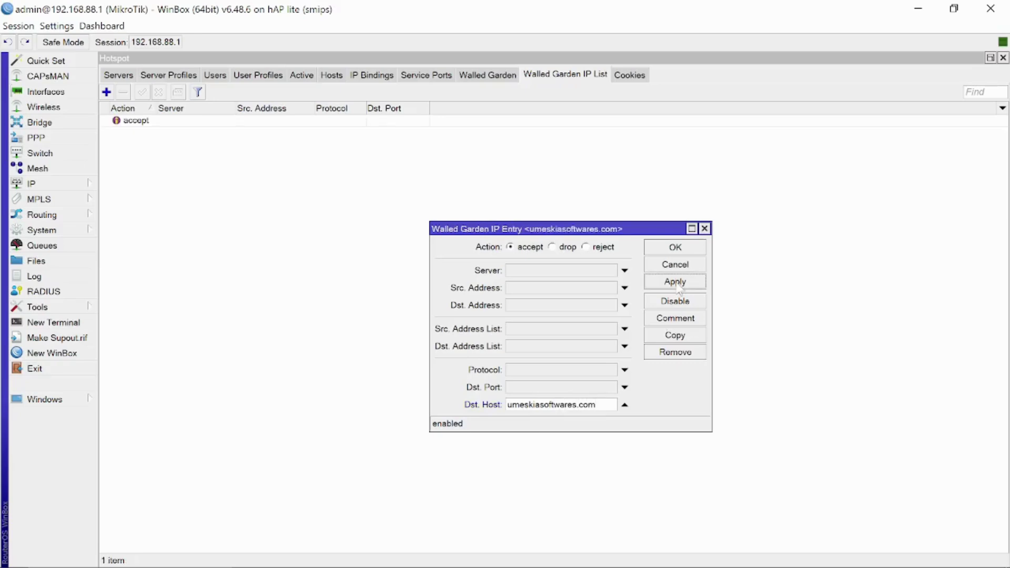
{"action": "left_click", "coordinate": [683, 251]}
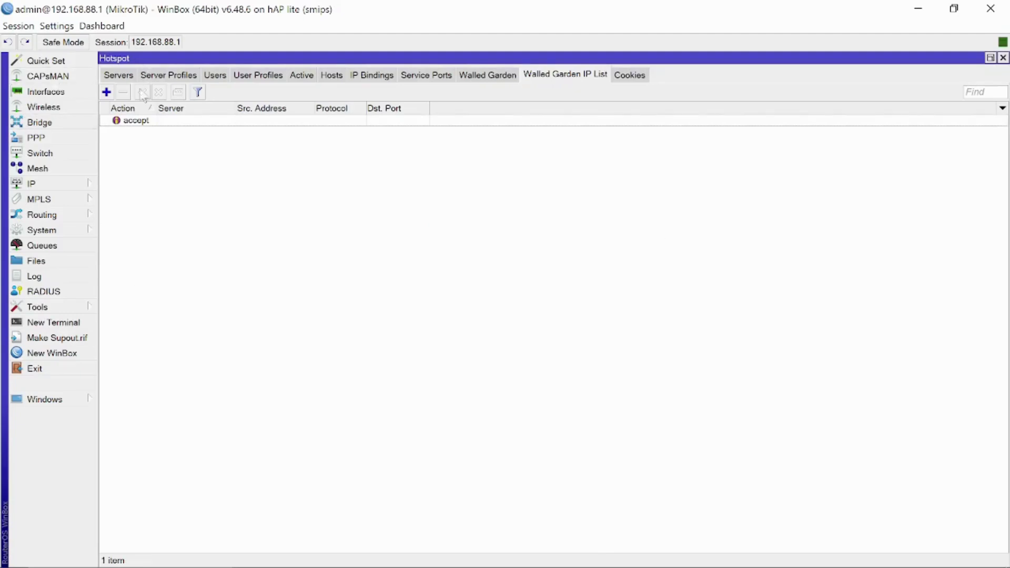
{"action": "left_click", "coordinate": [1002, 57]}
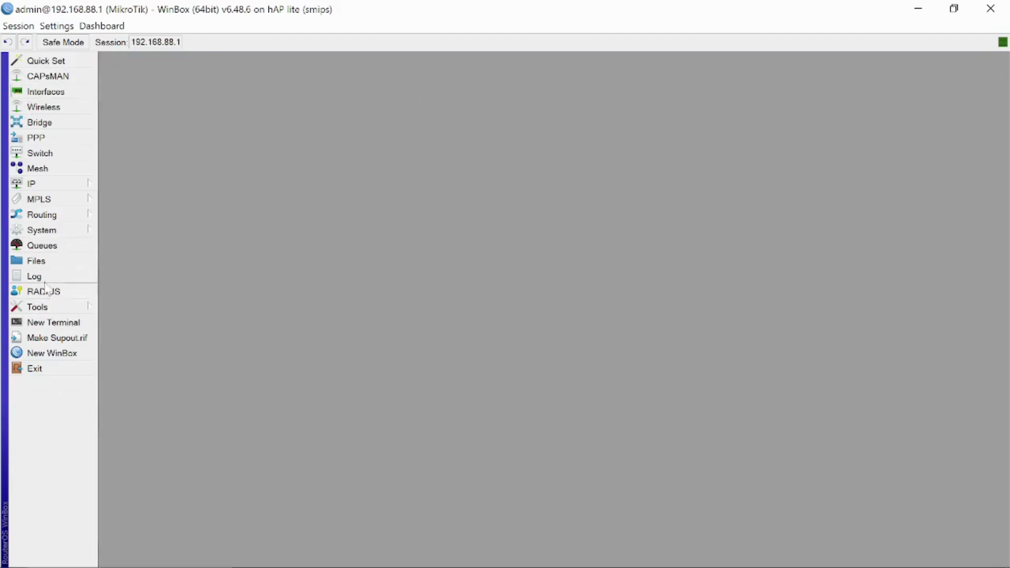
Step: Open a new router terminal and copy the RADIUS script from the MtaaWifi station's Radius Details in UMS Portal
{"action": "left_click", "coordinate": [50, 323]}
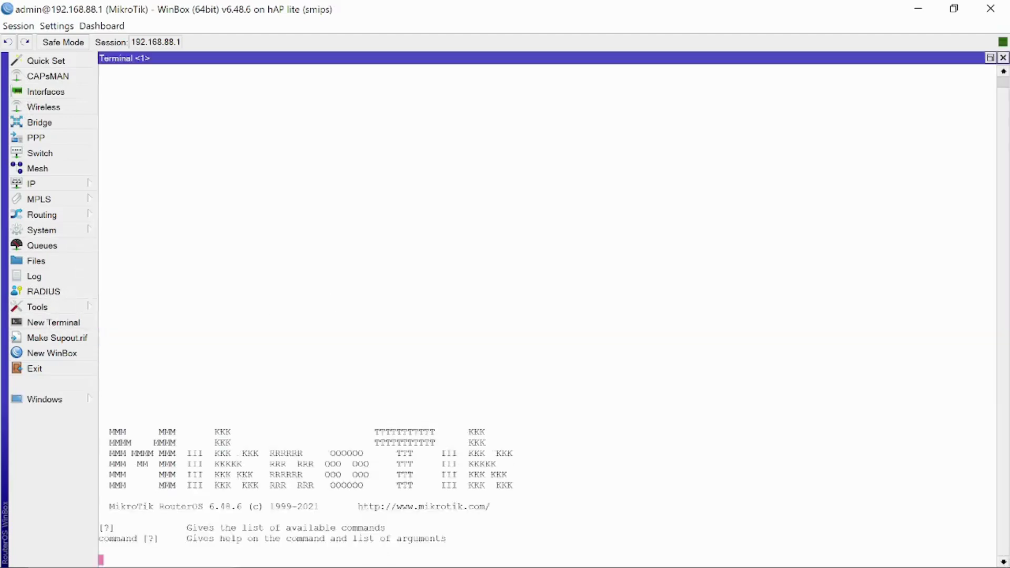
{"action": "left_click", "coordinate": [279, 556]}
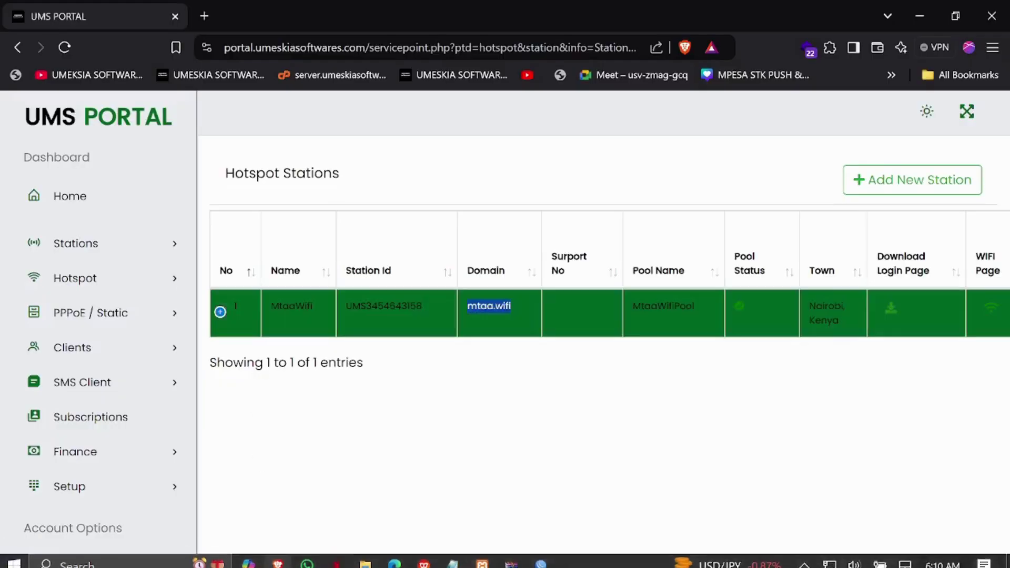
{"action": "left_click", "coordinate": [219, 311]}
{"action": "left_click", "coordinate": [308, 362]}
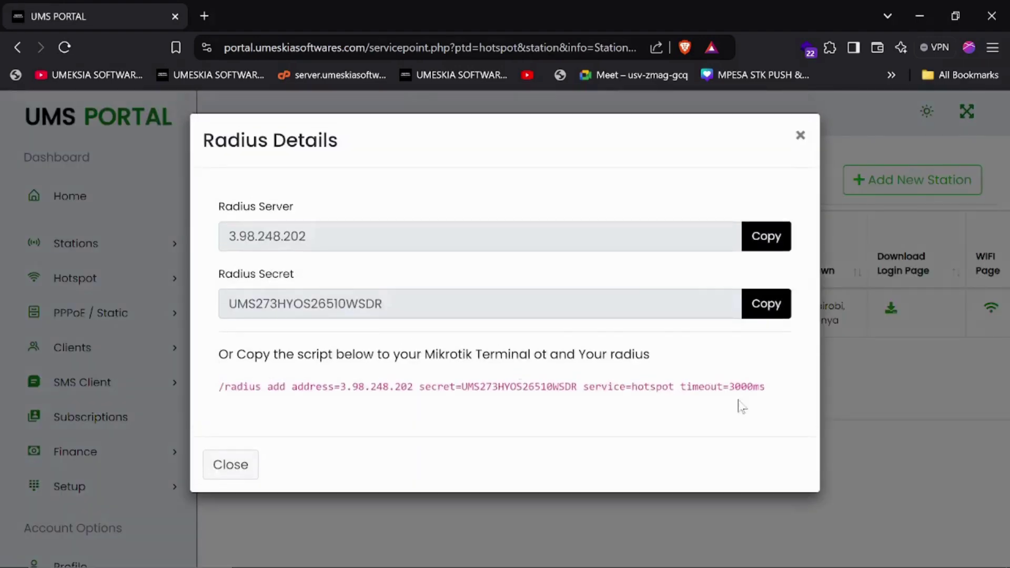
{"action": "left_click_drag", "start_coordinate": [766, 387], "coordinate": [210, 398]}
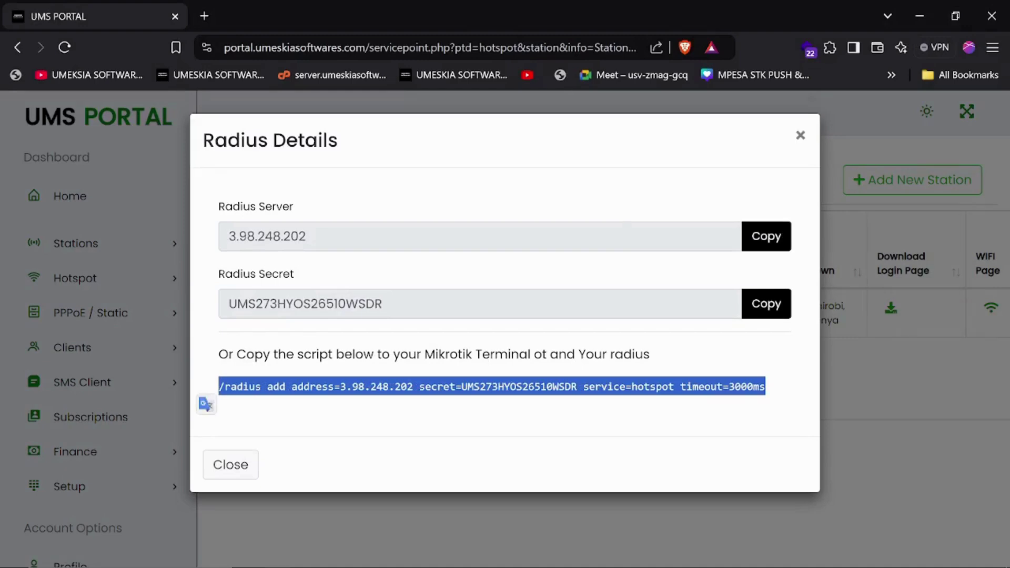
{"action": "right_click", "coordinate": [234, 402]}
{"action": "left_click", "coordinate": [296, 220]}
{"action": "left_click", "coordinate": [919, 15]}
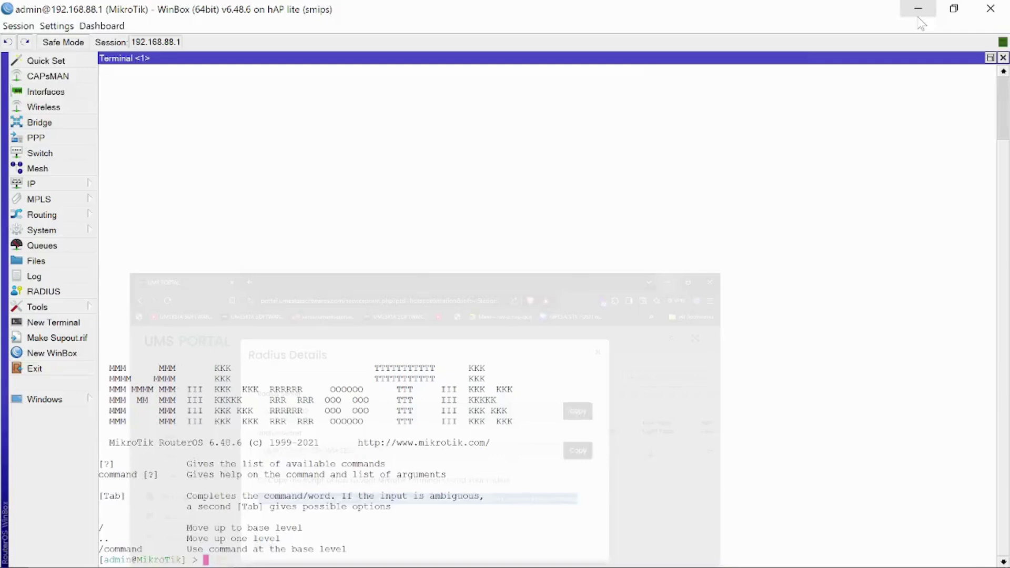
Step: Widen the terminal window and run the copied /radius add command with address 3.98.248.202, the RADIUS secret, service hotspot and timeout 3000ms
{"action": "left_click", "coordinate": [989, 57]}
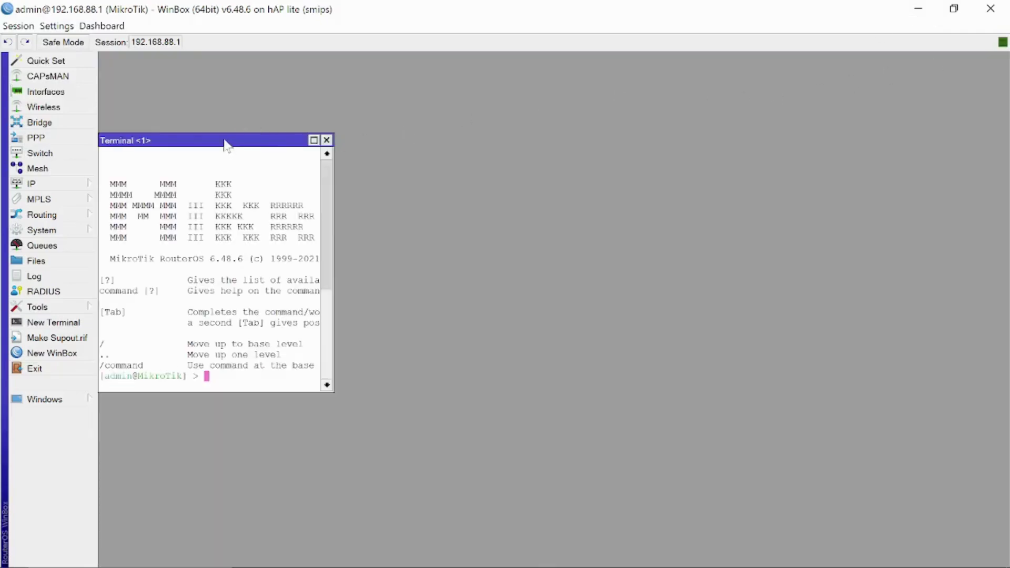
{"action": "left_click_drag", "start_coordinate": [225, 142], "coordinate": [338, 102]}
{"action": "left_click_drag", "start_coordinate": [446, 186], "coordinate": [781, 184]}
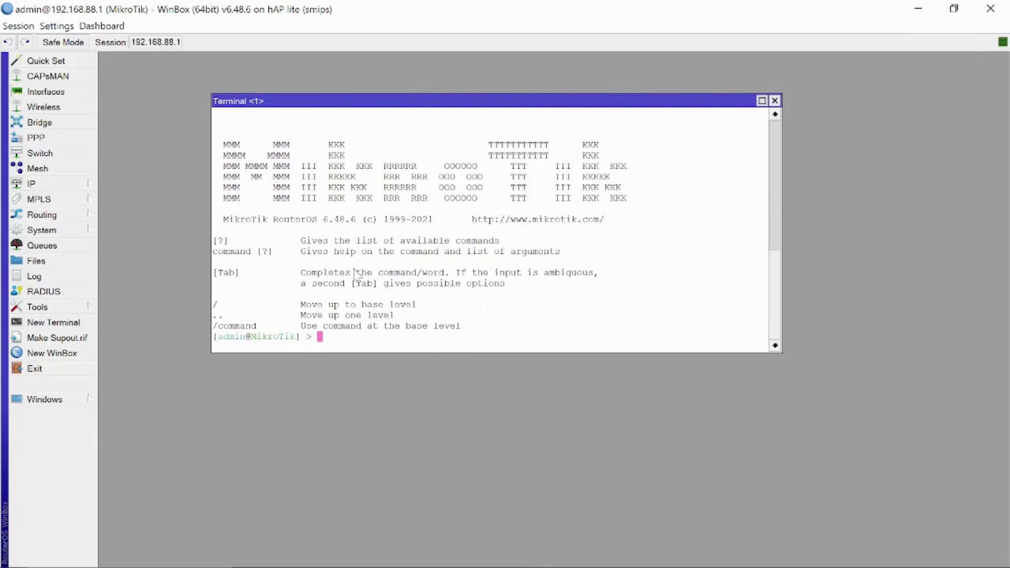
{"action": "right_click", "coordinate": [321, 319]}
{"action": "left_click", "coordinate": [357, 373]}
{"action": "key", "text": "Return"}
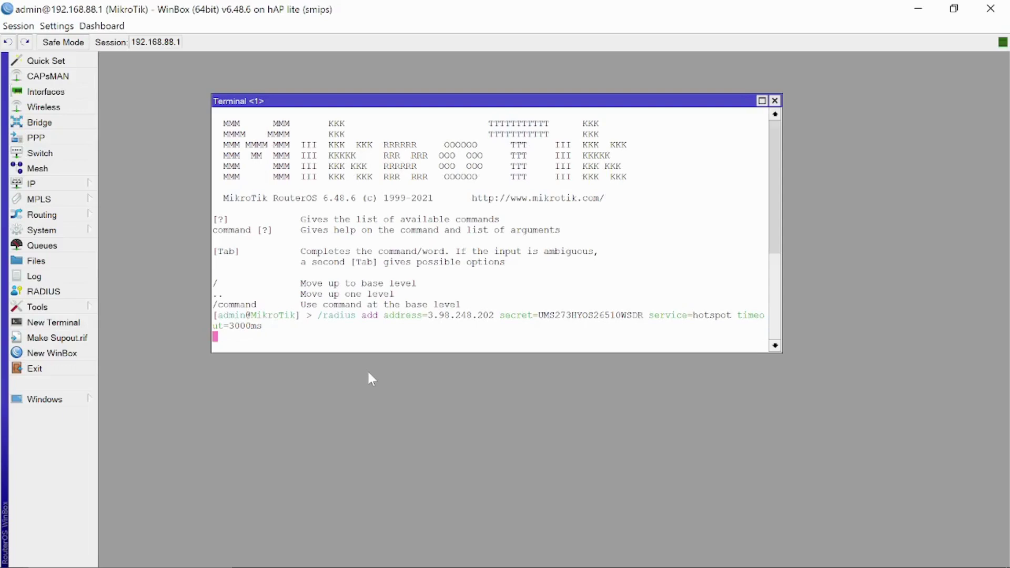
Step: Accept incoming RADIUS requests in the router's RADIUS settings, save the change, and close the RADIUS and terminal windows
{"action": "left_click", "coordinate": [51, 290]}
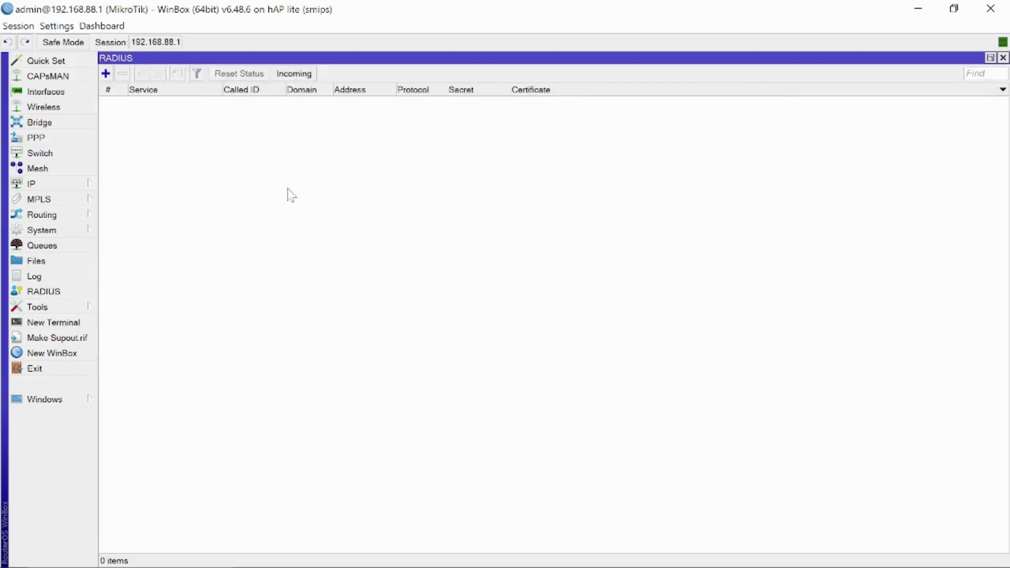
{"action": "left_click", "coordinate": [990, 58]}
{"action": "left_click_drag", "start_coordinate": [244, 155], "coordinate": [471, 134]}
{"action": "left_click", "coordinate": [616, 134]}
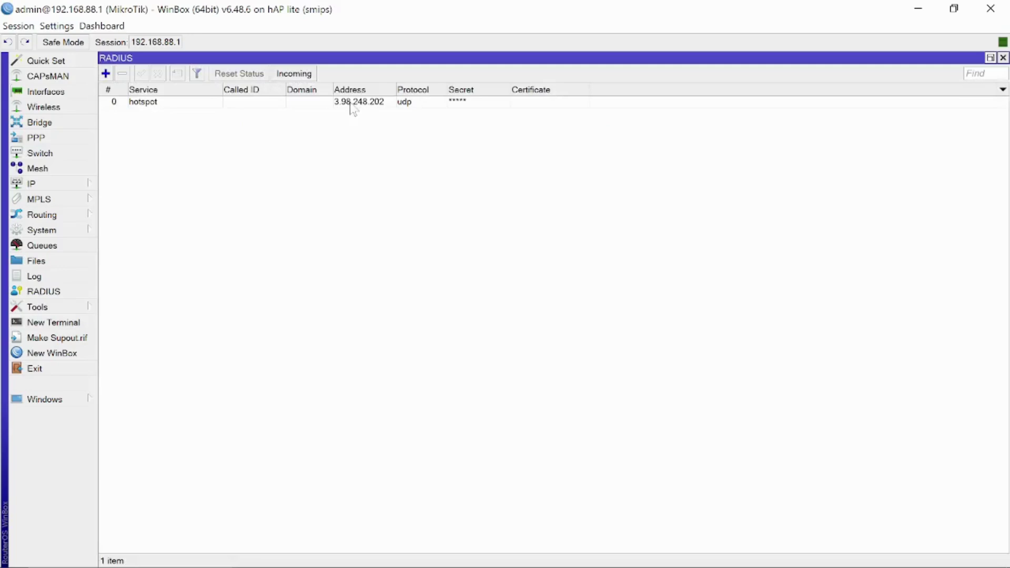
{"action": "left_click", "coordinate": [296, 74]}
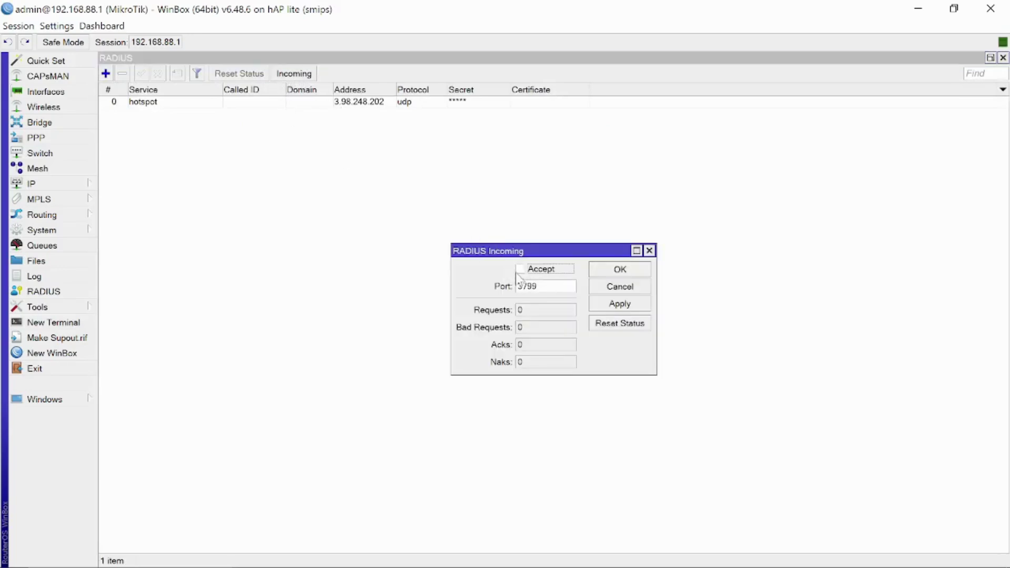
{"action": "left_click", "coordinate": [520, 270]}
{"action": "left_click", "coordinate": [625, 305]}
{"action": "left_click", "coordinate": [628, 270]}
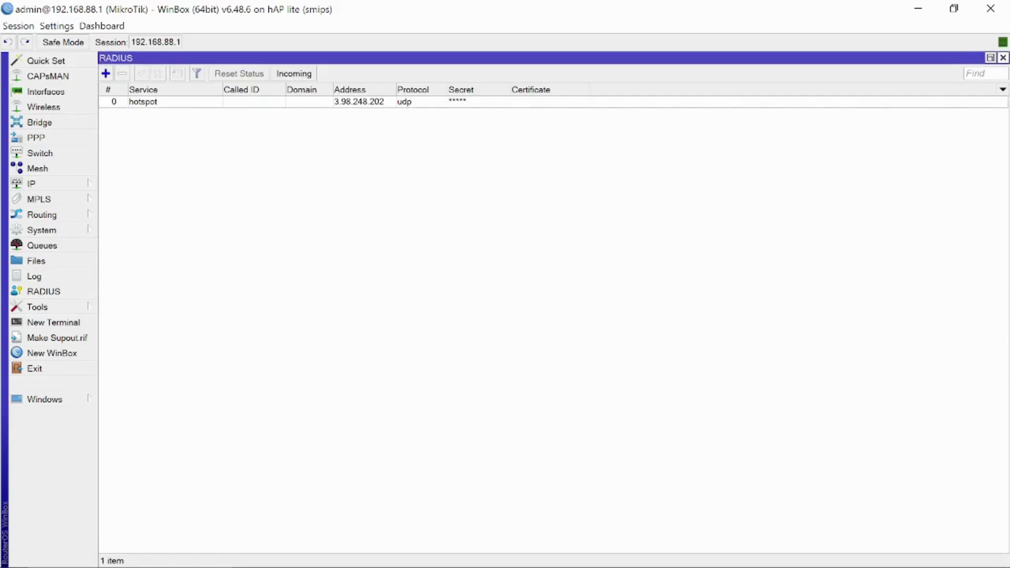
{"action": "left_click", "coordinate": [1002, 57]}
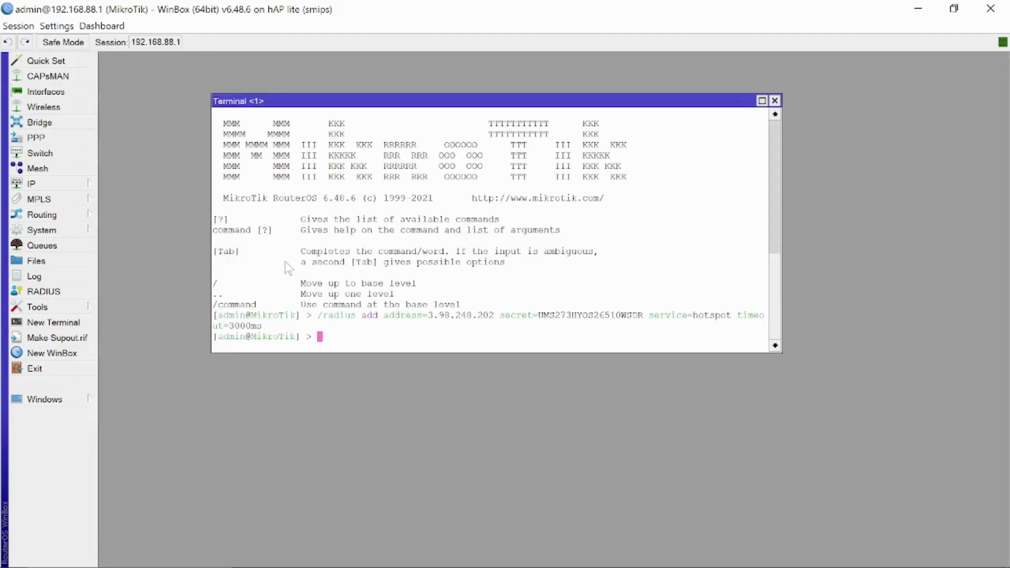
{"action": "left_click", "coordinate": [774, 101]}
Step: Switch to UMS Portal, close the Radius Details, and copy the MtaaWifi station's pool name MtaaWifiPool
{"action": "mouse_move", "coordinate": [423, 556]}
{"action": "left_click", "coordinate": [277, 556]}
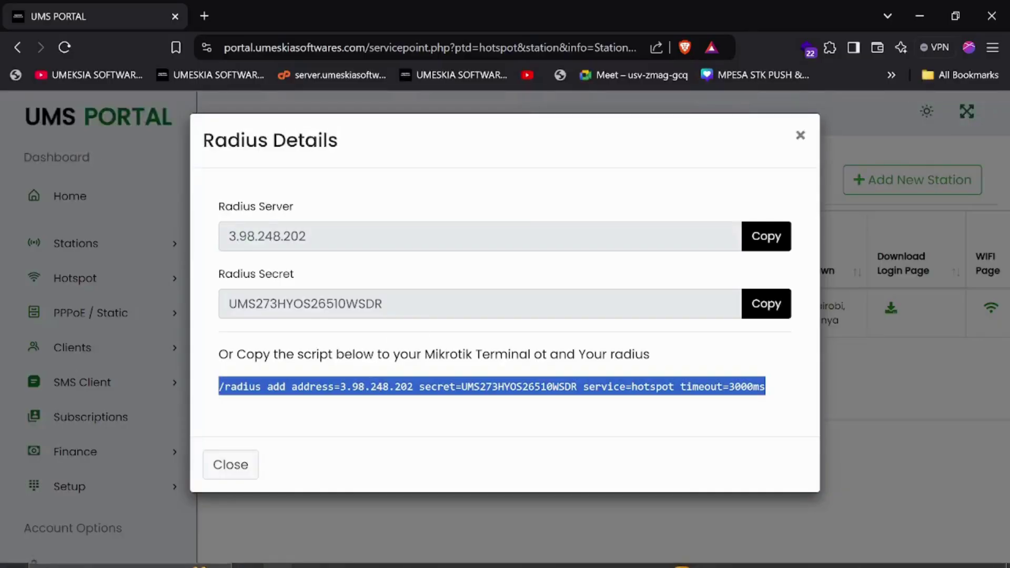
{"action": "left_click", "coordinate": [800, 136]}
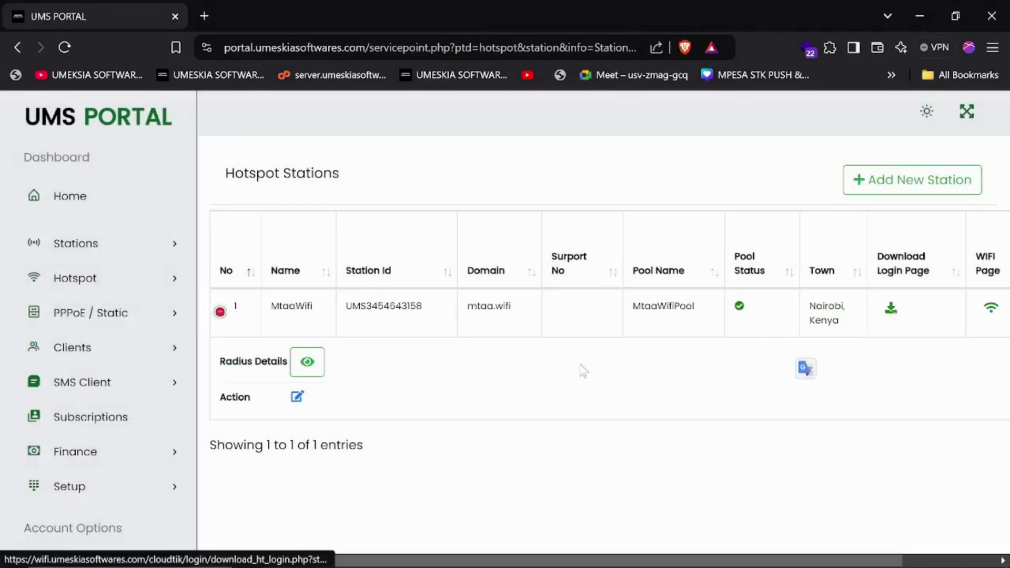
{"action": "double_click", "coordinate": [663, 305]}
{"action": "right_click", "coordinate": [664, 304]}
{"action": "left_click", "coordinate": [684, 312]}
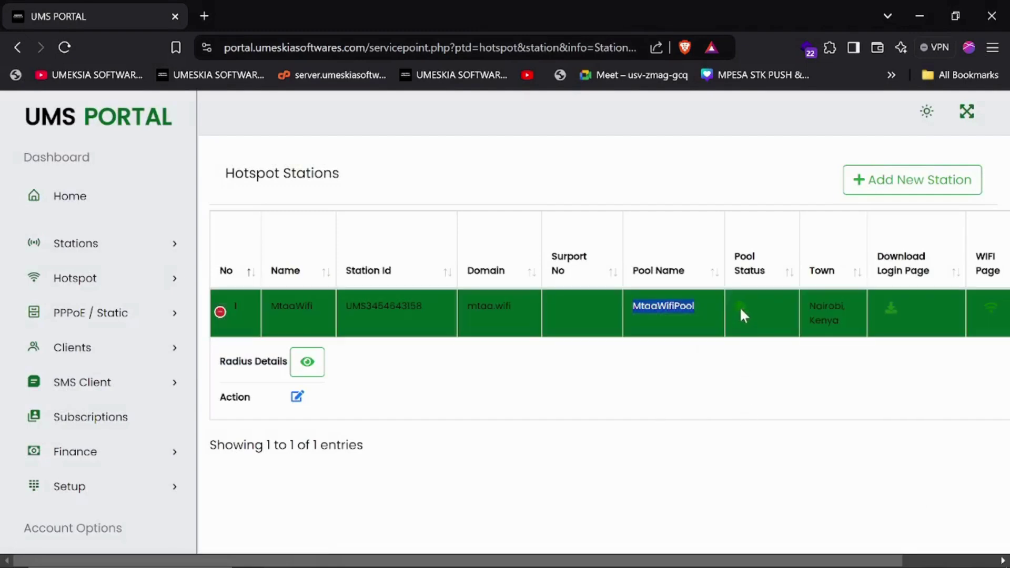
{"action": "right_click", "coordinate": [656, 305]}
{"action": "left_click", "coordinate": [694, 320]}
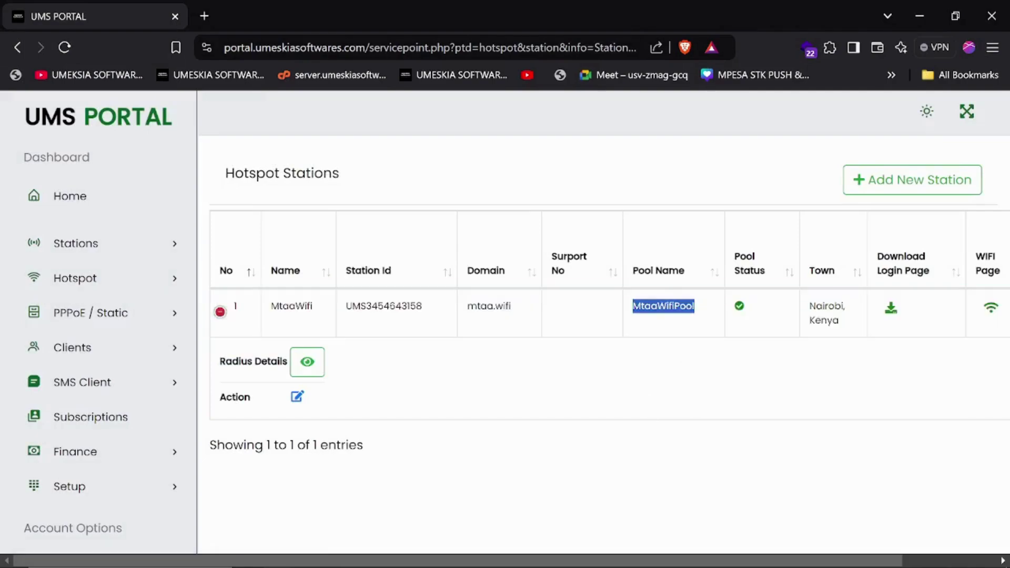
Step: Switch to WinBox and rename the IP pool hs-pool-8 as MtaaWifiPool, applying and saving the change
{"action": "left_click", "coordinate": [547, 557]}
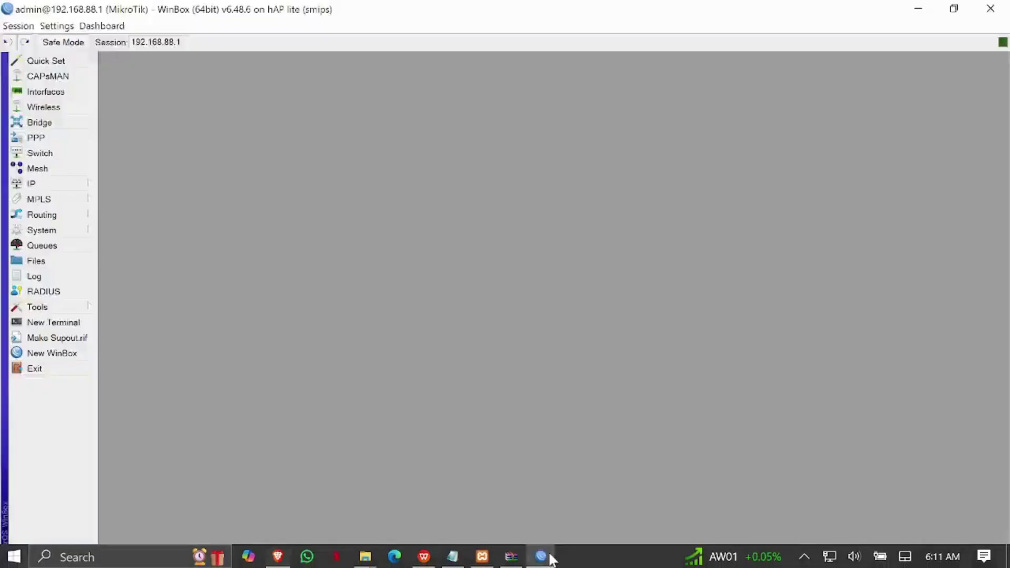
{"action": "left_click", "coordinate": [66, 186]}
{"action": "left_click", "coordinate": [117, 401]}
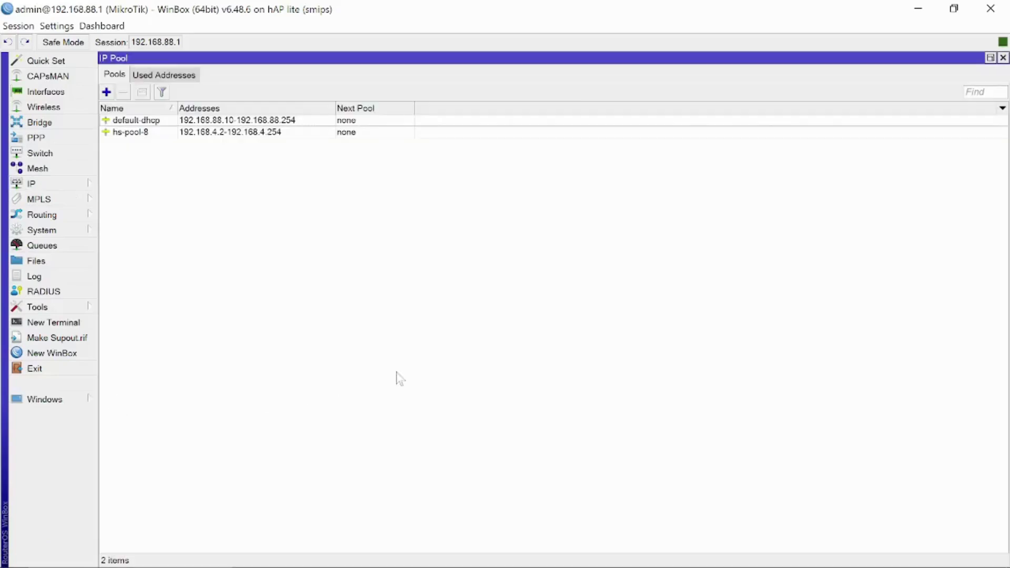
{"action": "double_click", "coordinate": [138, 135]}
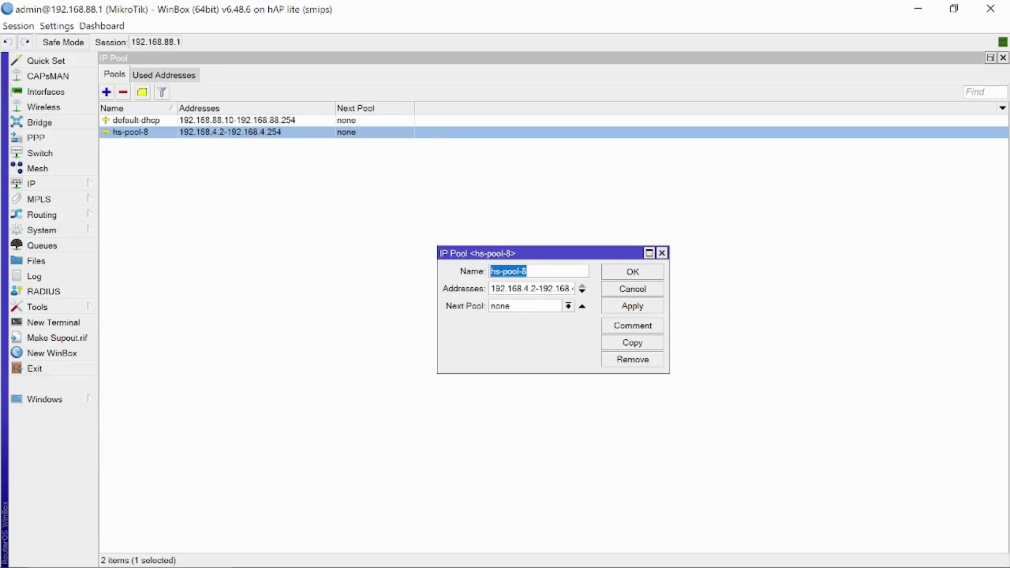
{"action": "key", "text": "ctrl+v"}
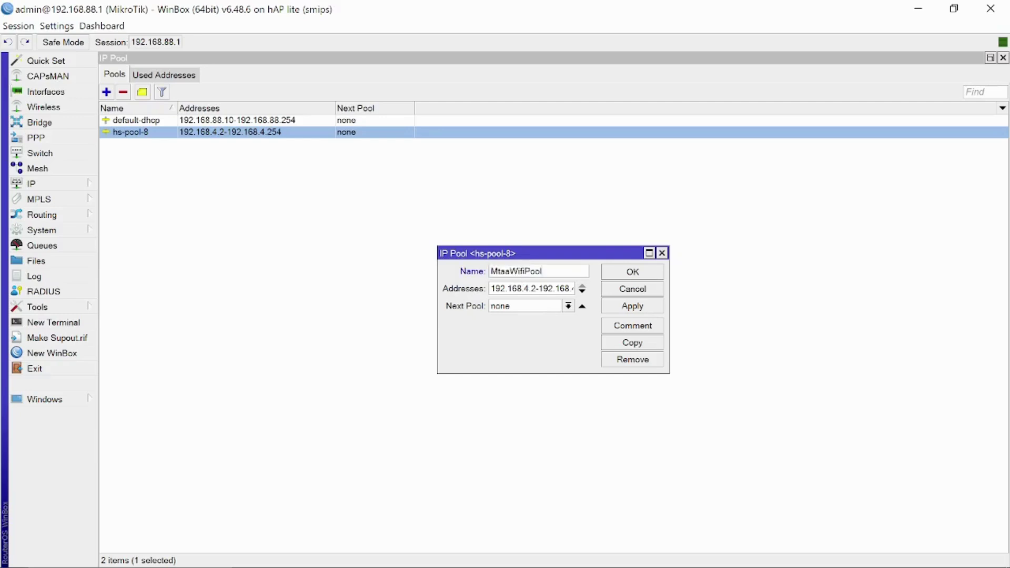
{"action": "left_click", "coordinate": [652, 310]}
{"action": "left_click", "coordinate": [633, 272]}
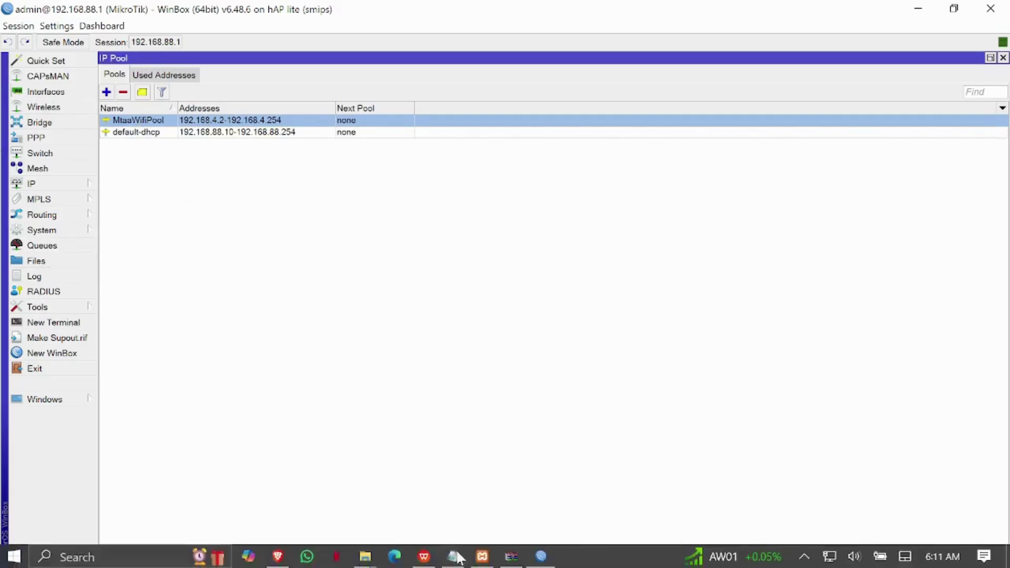
Step: Switch to UMS Portal and copy the hotspot station's name MtaaWifi
{"action": "left_click", "coordinate": [278, 557]}
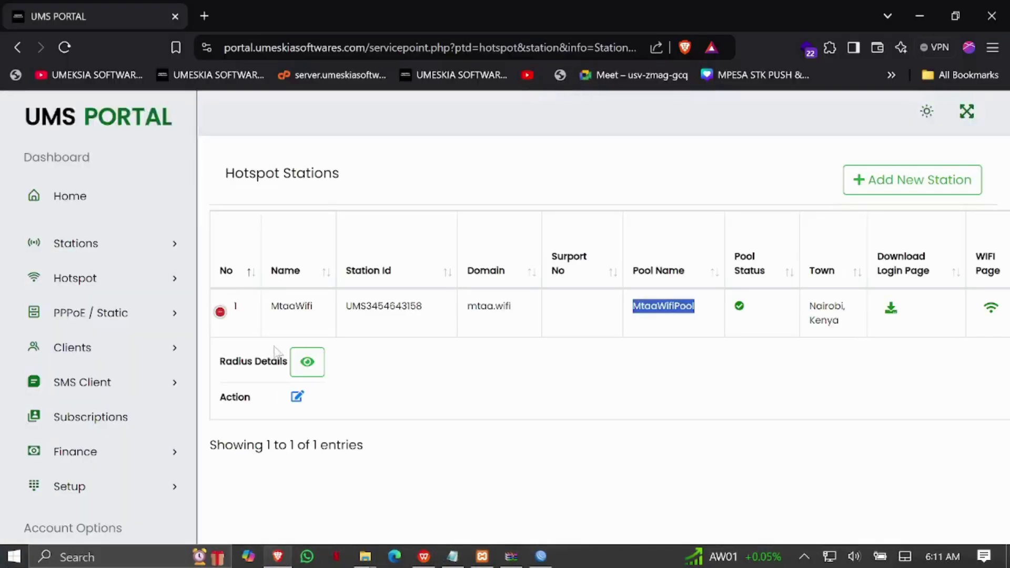
{"action": "double_click", "coordinate": [292, 305]}
{"action": "right_click", "coordinate": [289, 303]}
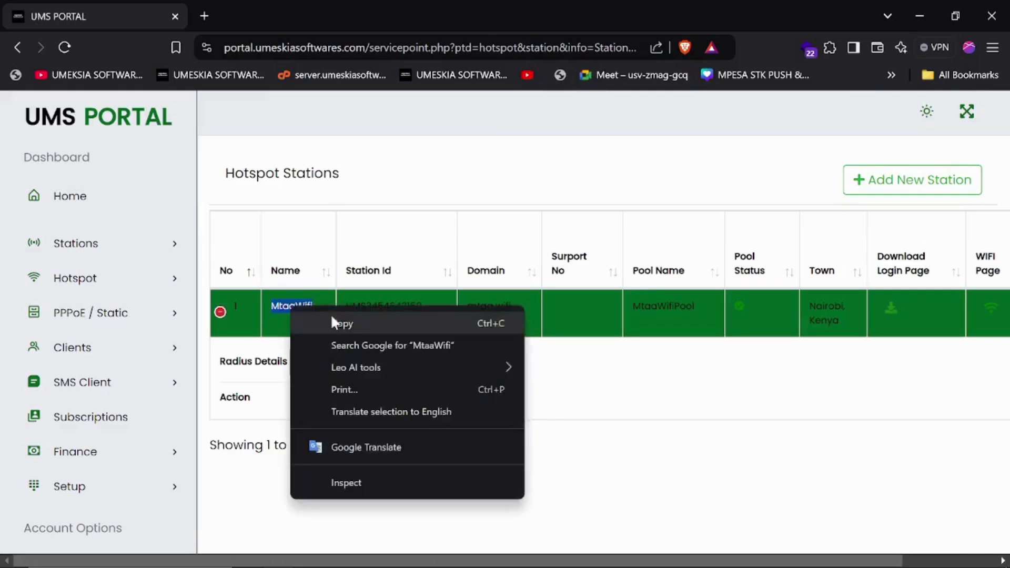
{"action": "left_click", "coordinate": [330, 314]}
Step: Switch to WinBox and set the router's system identity to MtaaWifi, applying and saving the change
{"action": "left_click", "coordinate": [540, 556]}
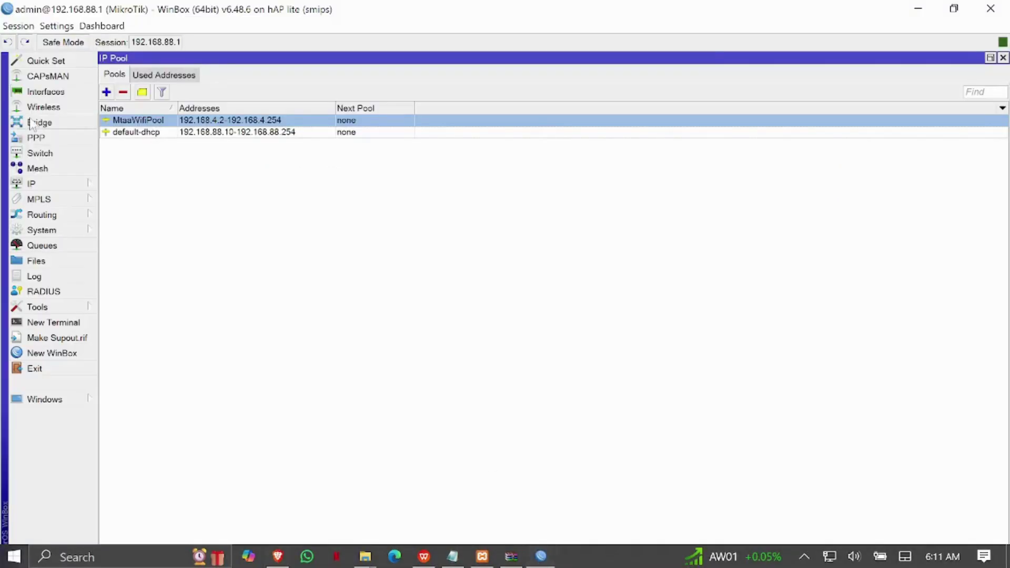
{"action": "left_click", "coordinate": [58, 231]}
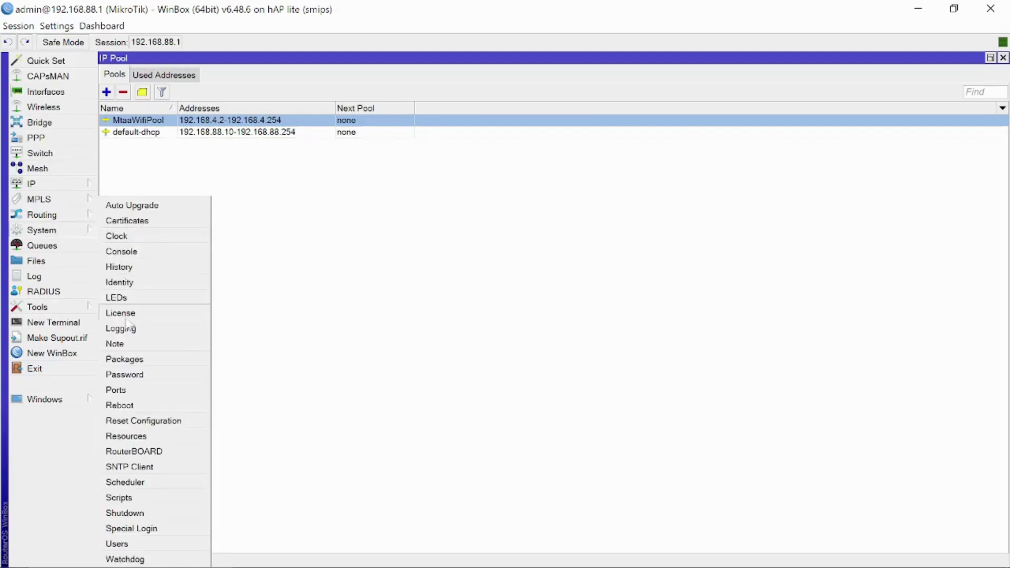
{"action": "left_click", "coordinate": [122, 283]}
{"action": "type", "text": "MtaaWifi"}
{"action": "left_click", "coordinate": [605, 332]}
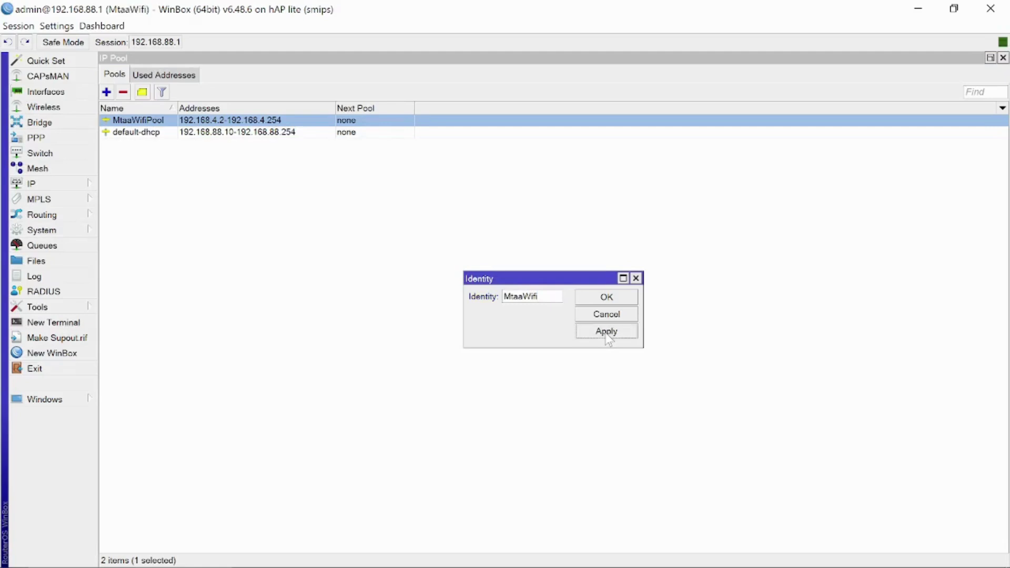
{"action": "left_click", "coordinate": [605, 298]}
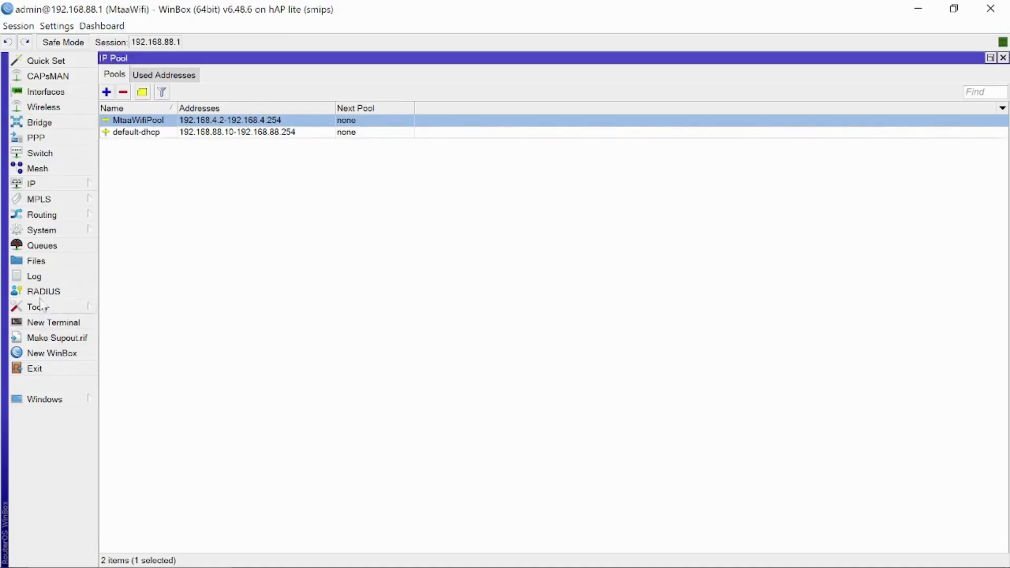
Step: Open the router's file list and examine the files in the hotspot directory
{"action": "left_click", "coordinate": [36, 263]}
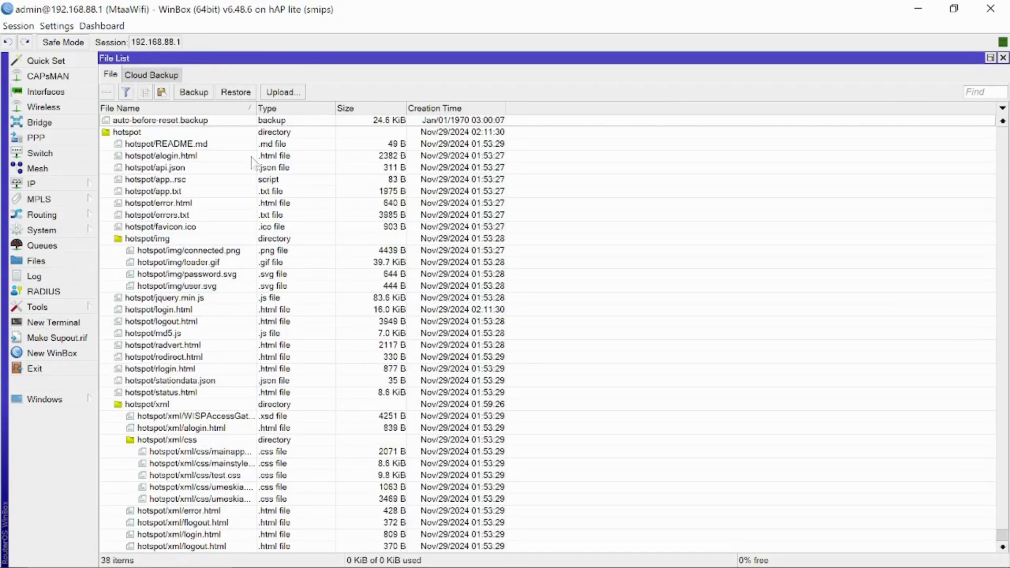
{"action": "scroll", "coordinate": [161, 164], "scroll_direction": "down", "scroll_amount": 1}
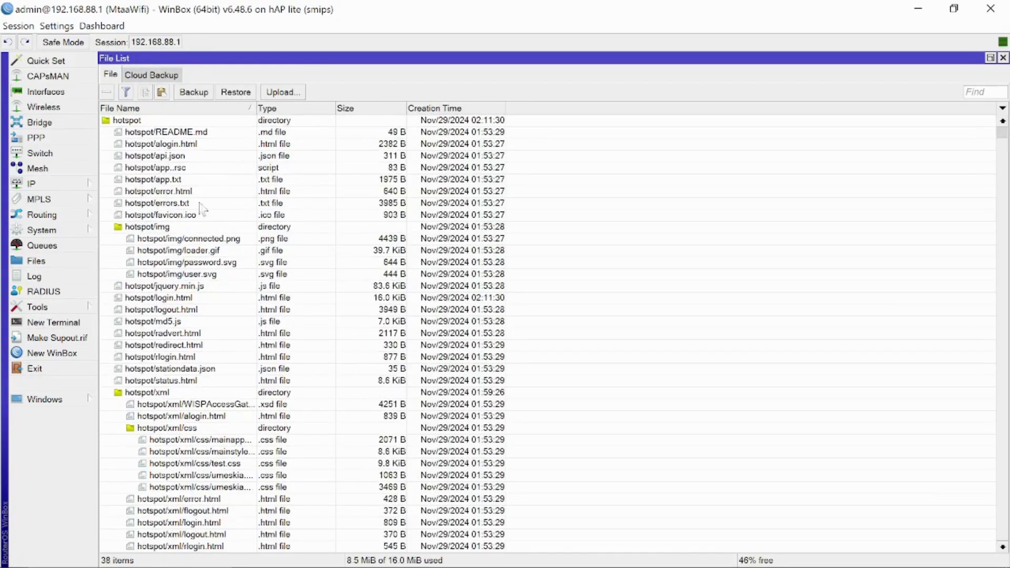
{"action": "scroll", "coordinate": [226, 201], "scroll_direction": "up", "scroll_amount": 1}
{"action": "scroll", "coordinate": [226, 202], "scroll_direction": "down", "scroll_amount": 1}
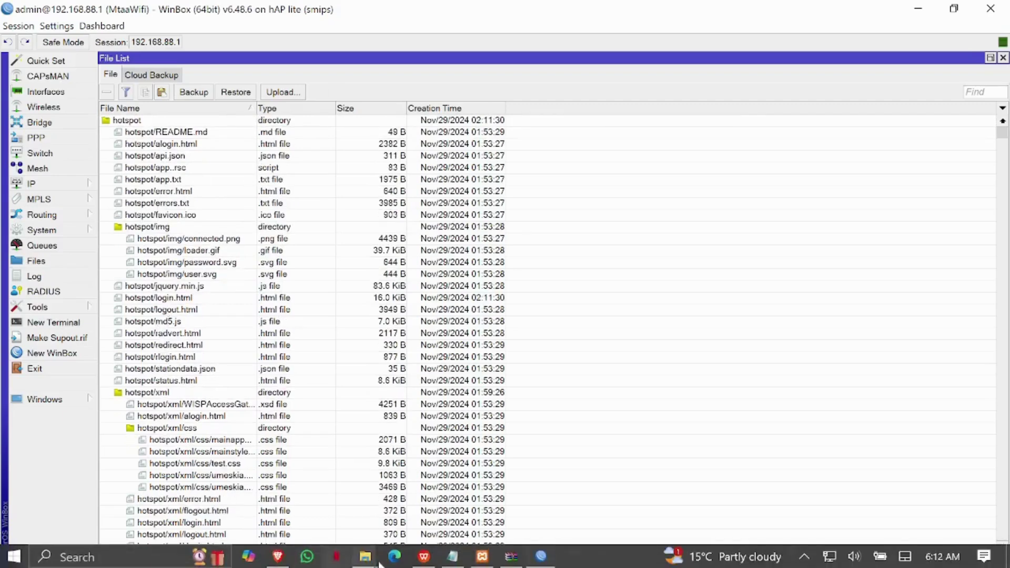
Step: Switch to the Downloads folder in File Explorer and delete the old login file
{"action": "left_click", "coordinate": [277, 556]}
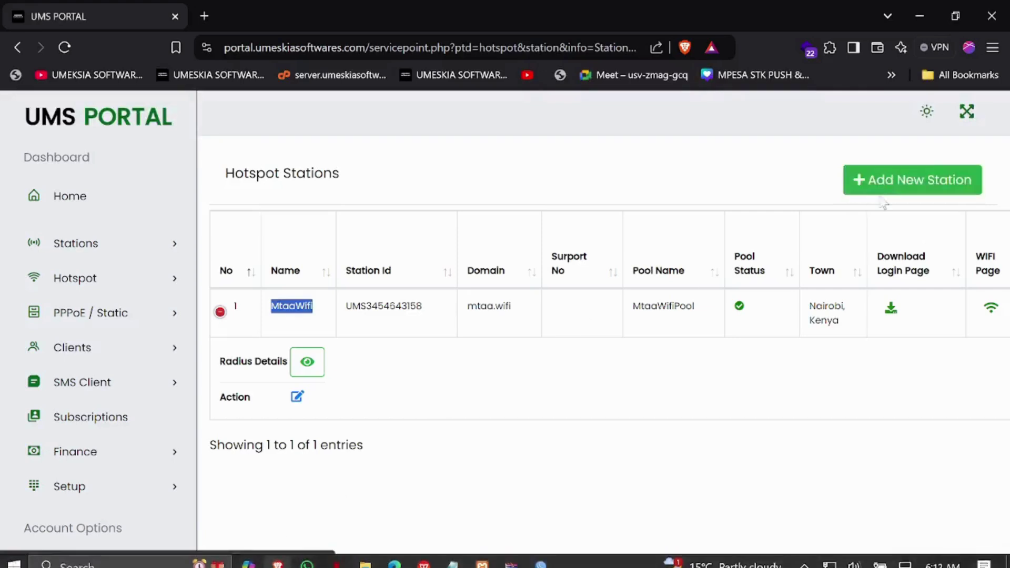
{"action": "left_click", "coordinate": [365, 556]}
{"action": "left_click", "coordinate": [337, 488]}
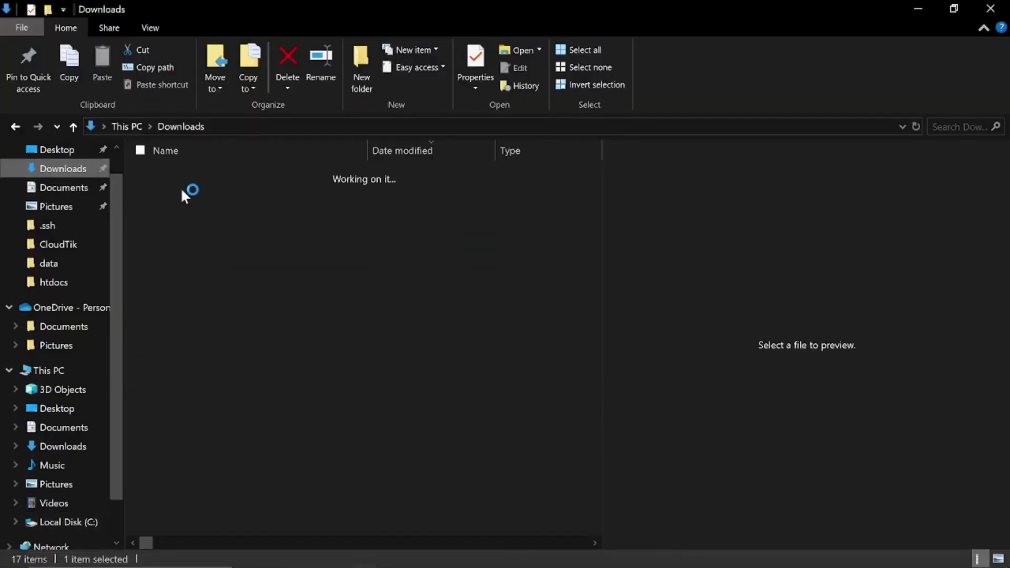
{"action": "double_click", "coordinate": [176, 193]}
{"action": "right_click", "coordinate": [174, 192]}
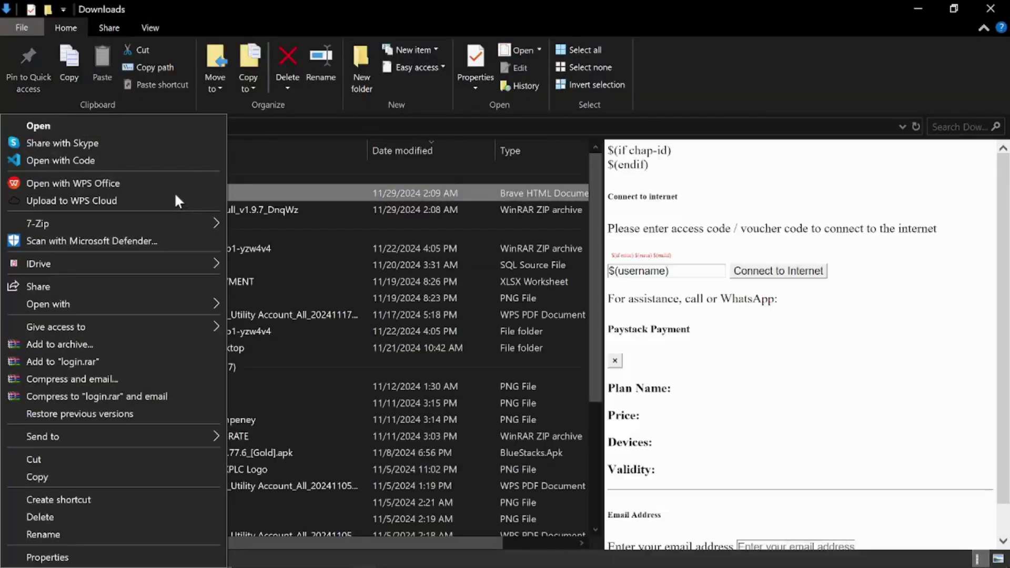
{"action": "left_click", "coordinate": [40, 517]}
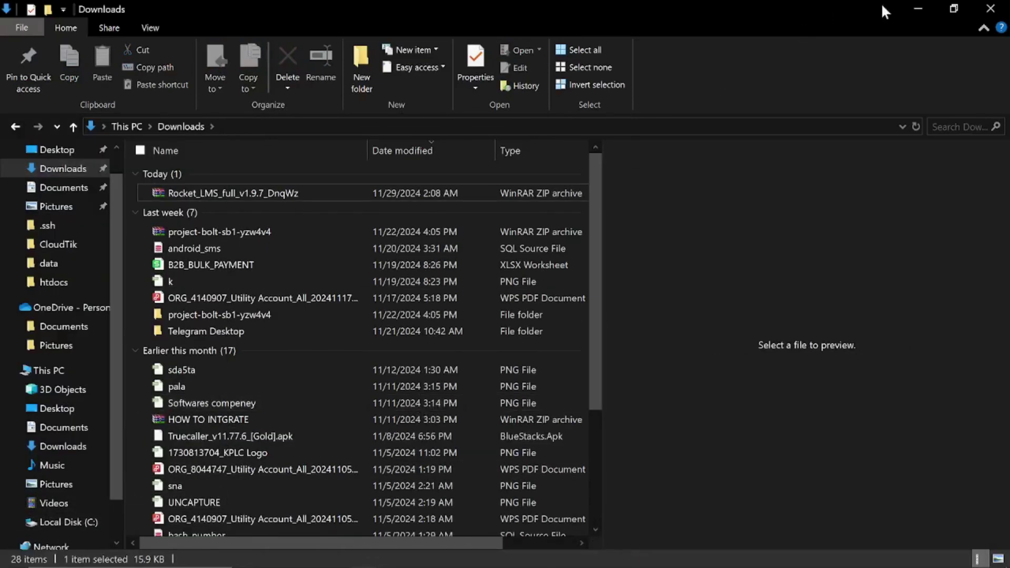
Step: Shrink and reposition the Downloads window, and return to UMS Portal to download the MtaaWifi station's login page
{"action": "left_click", "coordinate": [951, 9]}
{"action": "left_click_drag", "start_coordinate": [660, 109], "coordinate": [409, 85]}
{"action": "left_click", "coordinate": [785, 376]}
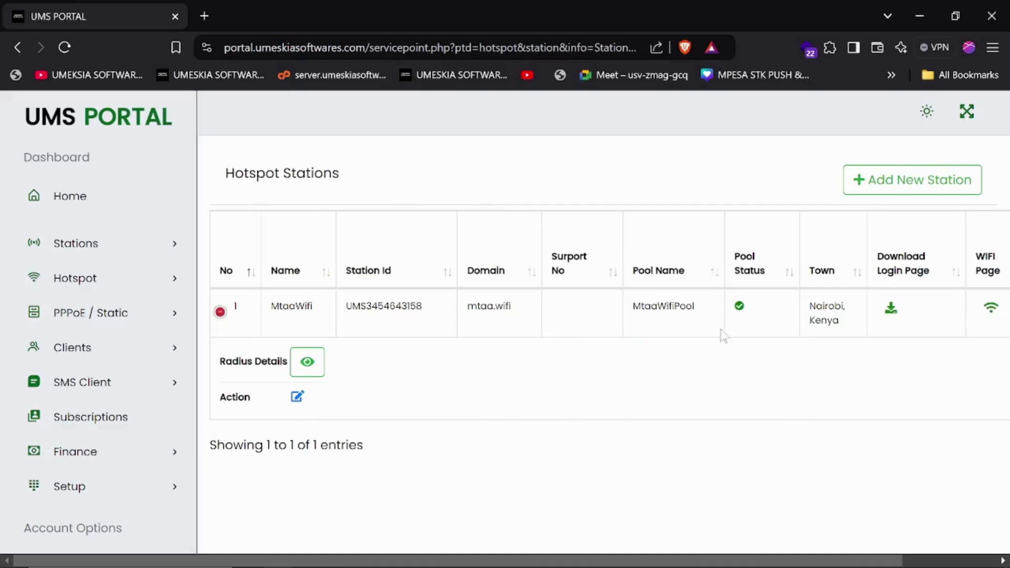
{"action": "left_click", "coordinate": [892, 314]}
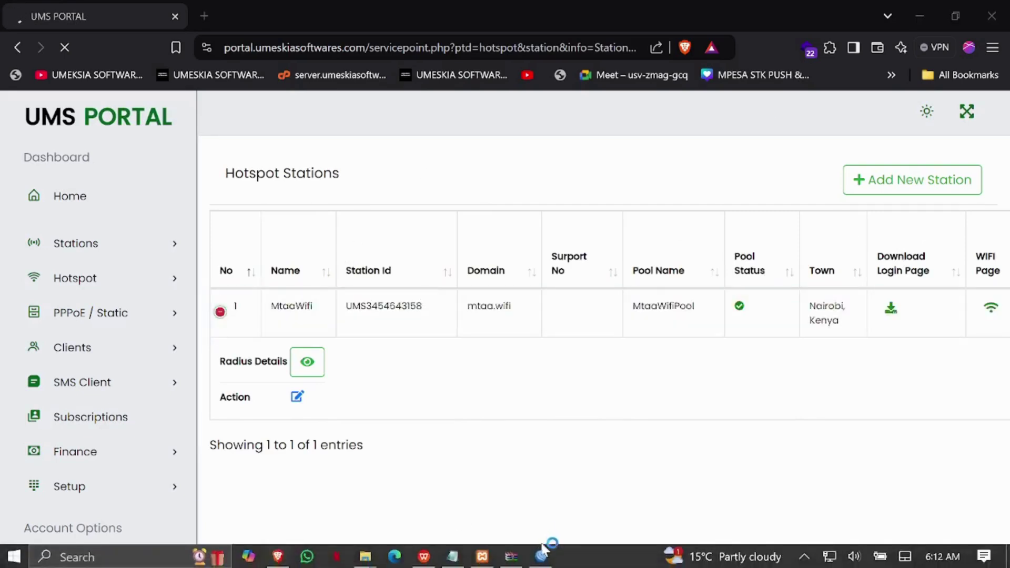
Step: Switch to WinBox, delete hotspot/login.html from the router's files, and reopen the file list
{"action": "left_click", "coordinate": [541, 555]}
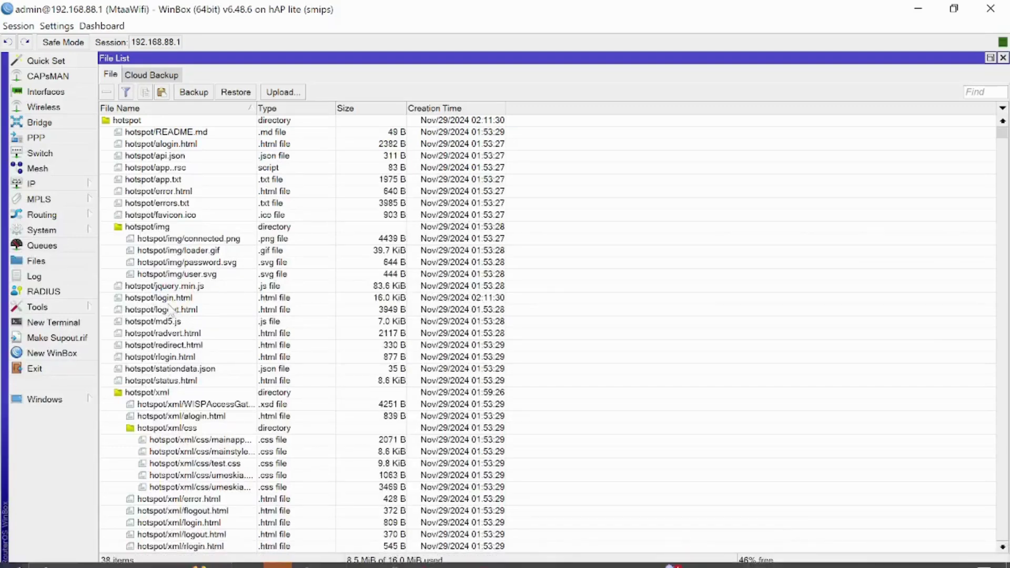
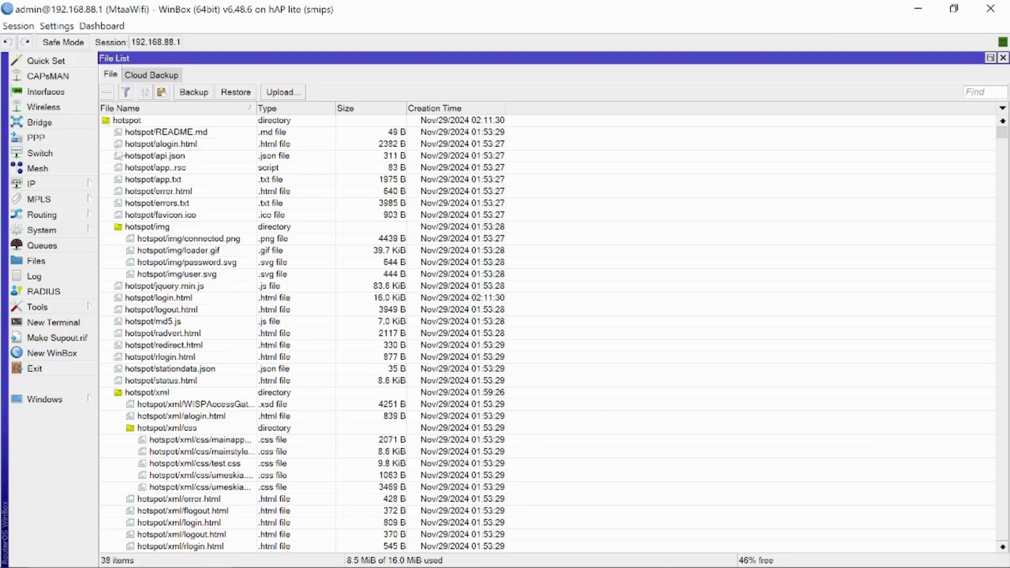
{"action": "left_click", "coordinate": [155, 298]}
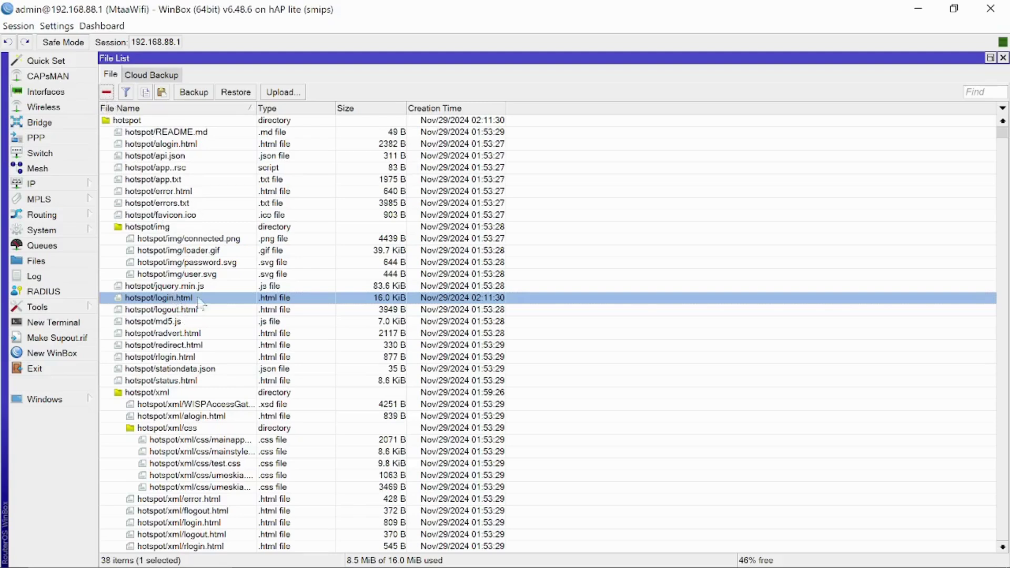
{"action": "left_click", "coordinate": [1003, 58]}
{"action": "left_click", "coordinate": [51, 258]}
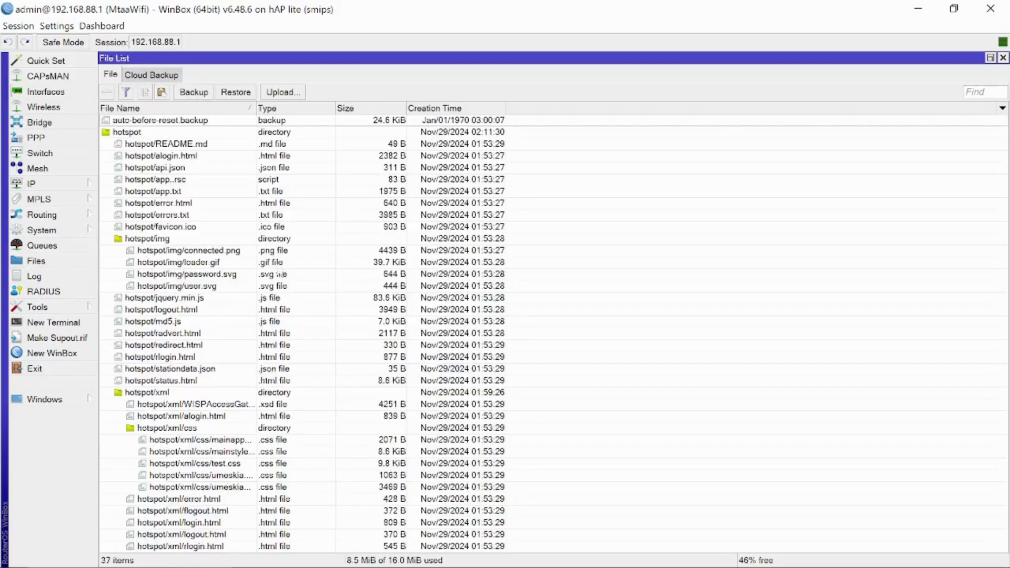
Step: Upload the login file from the Downloads folder into the router's hotspot directory, and minimize the Downloads window
{"action": "left_click", "coordinate": [172, 309]}
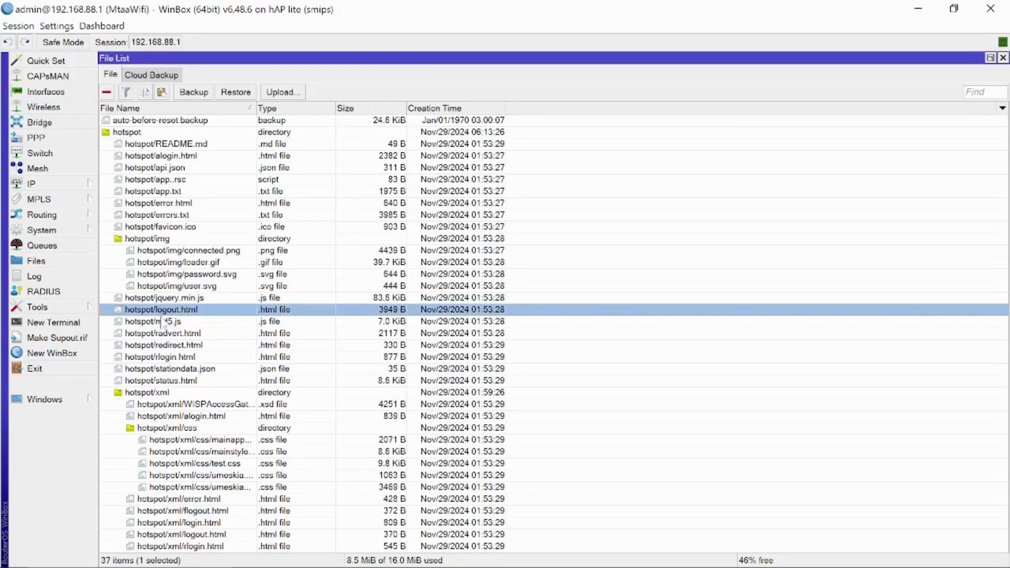
{"action": "left_click", "coordinate": [371, 561]}
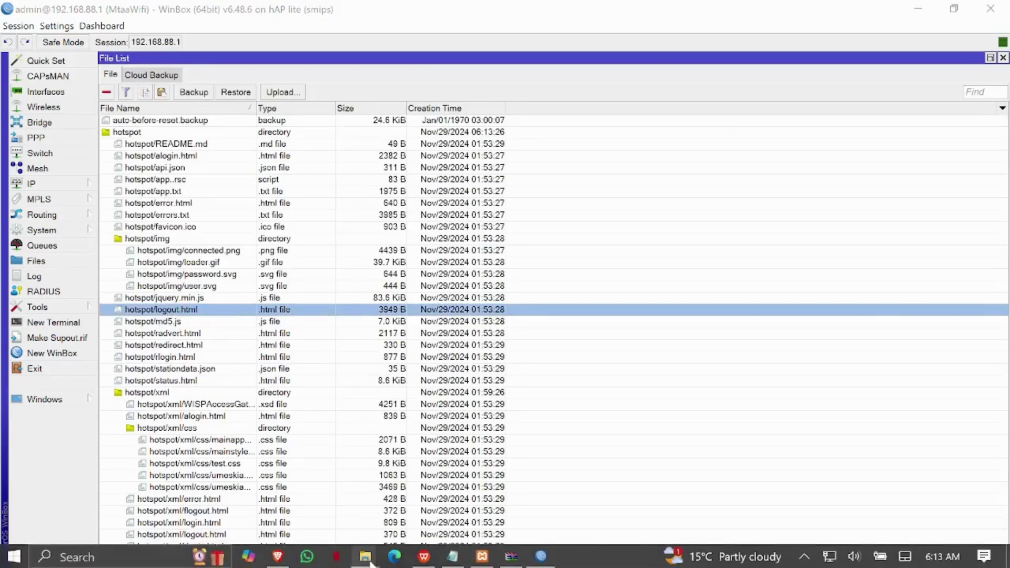
{"action": "left_click", "coordinate": [295, 470]}
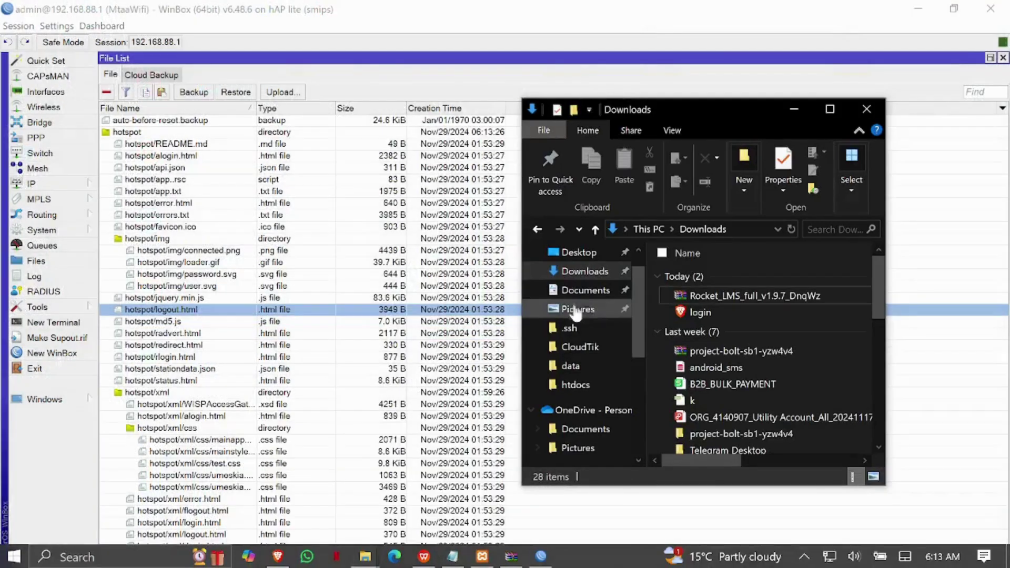
{"action": "left_click", "coordinate": [701, 311]}
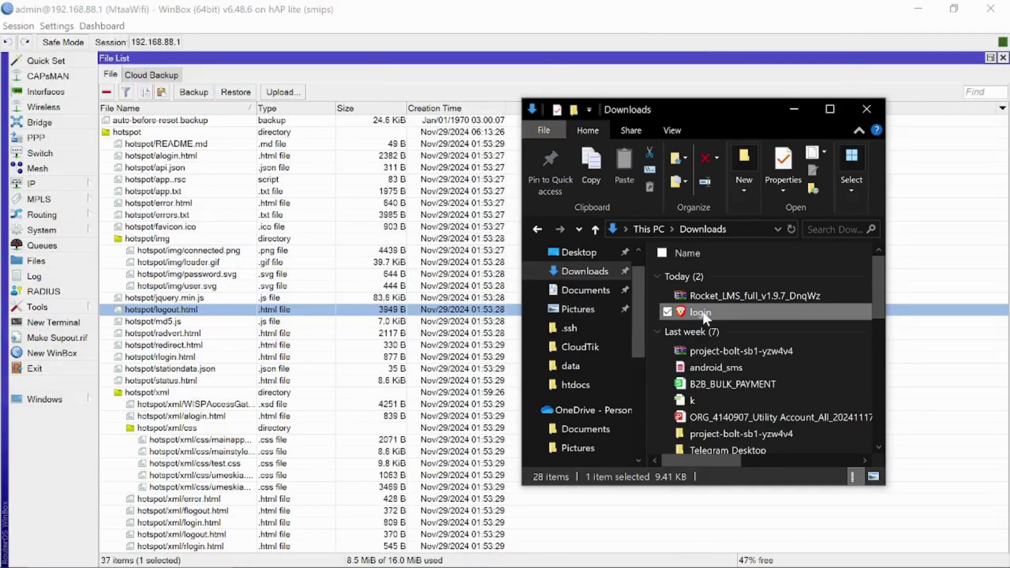
{"action": "left_click_drag", "start_coordinate": [704, 314], "coordinate": [223, 325]}
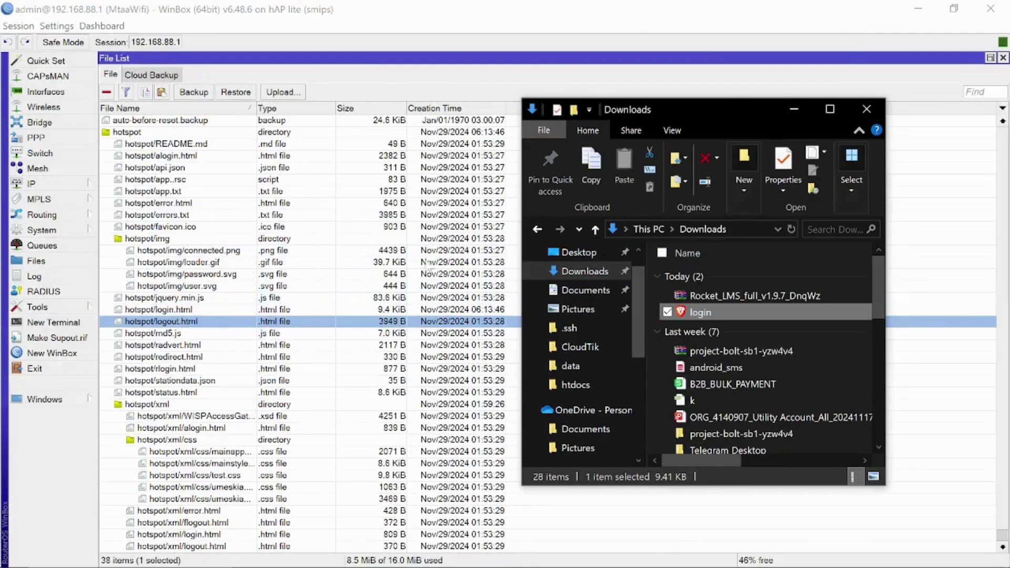
{"action": "left_click", "coordinate": [791, 107]}
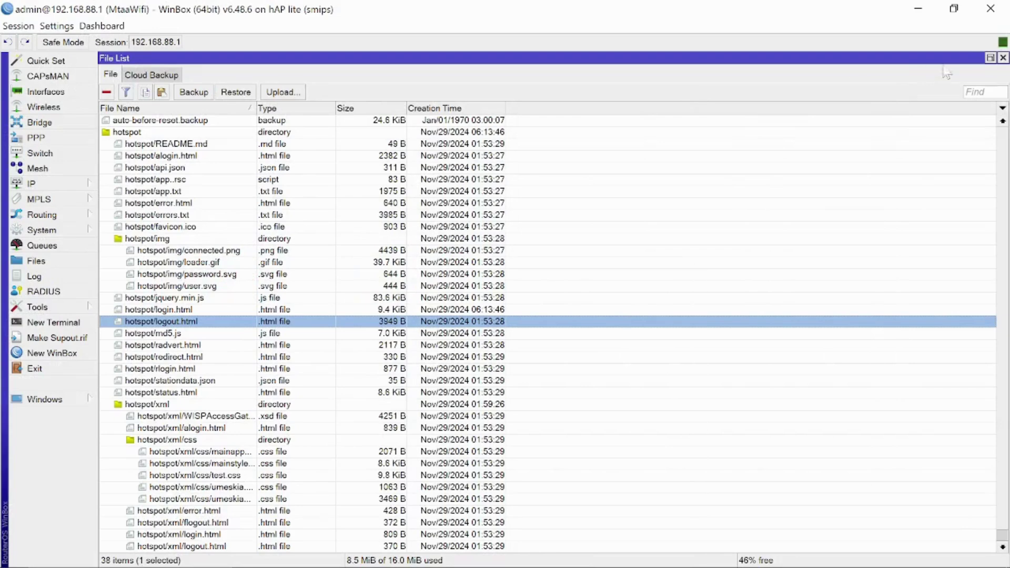
Step: Close and reopen the router's file list, and delete the uploaded hotspot/login.html
{"action": "left_click", "coordinate": [1003, 58]}
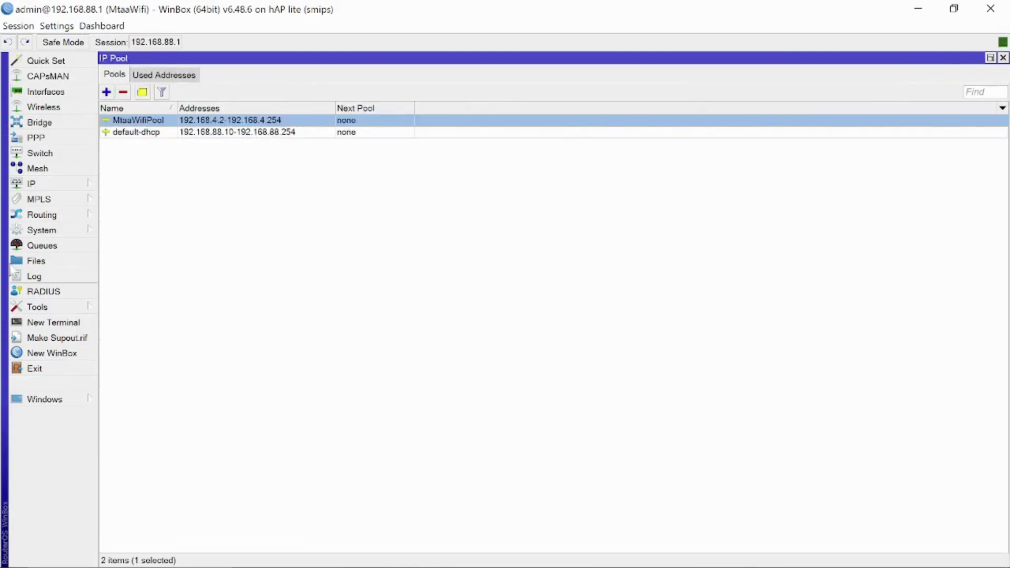
{"action": "left_click", "coordinate": [35, 261]}
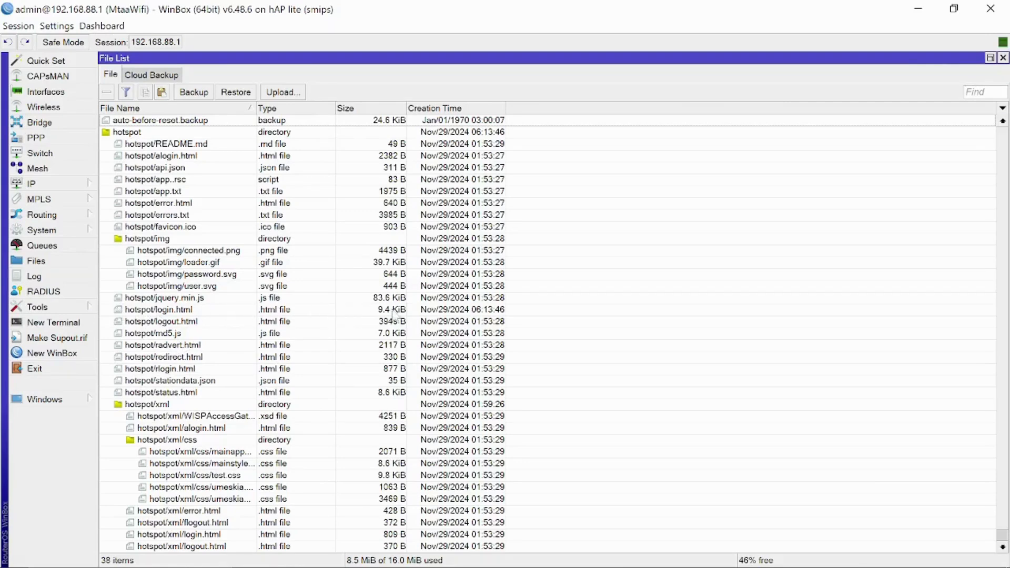
{"action": "left_click", "coordinate": [184, 310]}
{"action": "left_click", "coordinate": [106, 92]}
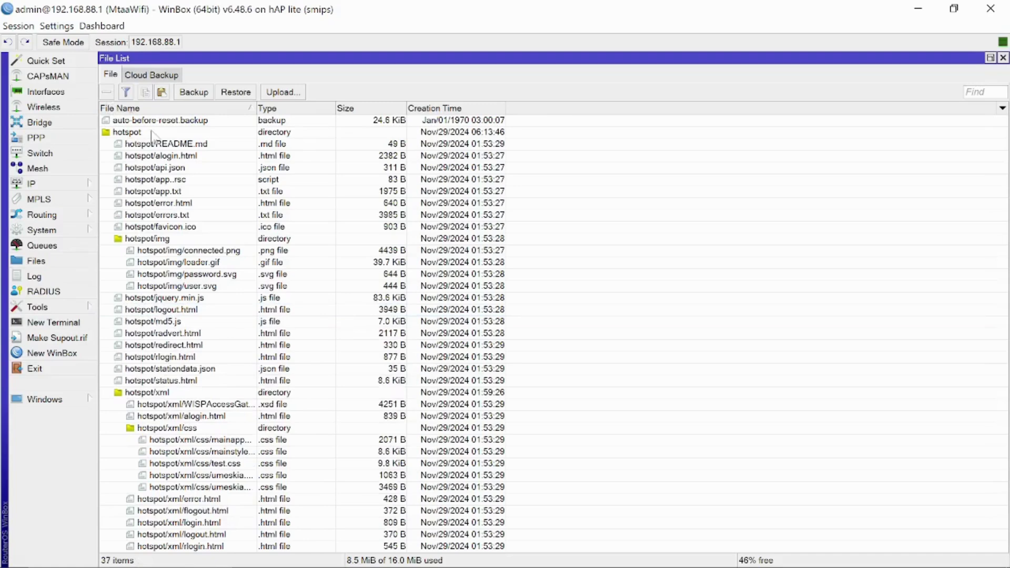
Step: Bring up the Downloads folder, copy its login file into the router's hotspot directory again, and minimize the folder window
{"action": "left_click", "coordinate": [365, 555]}
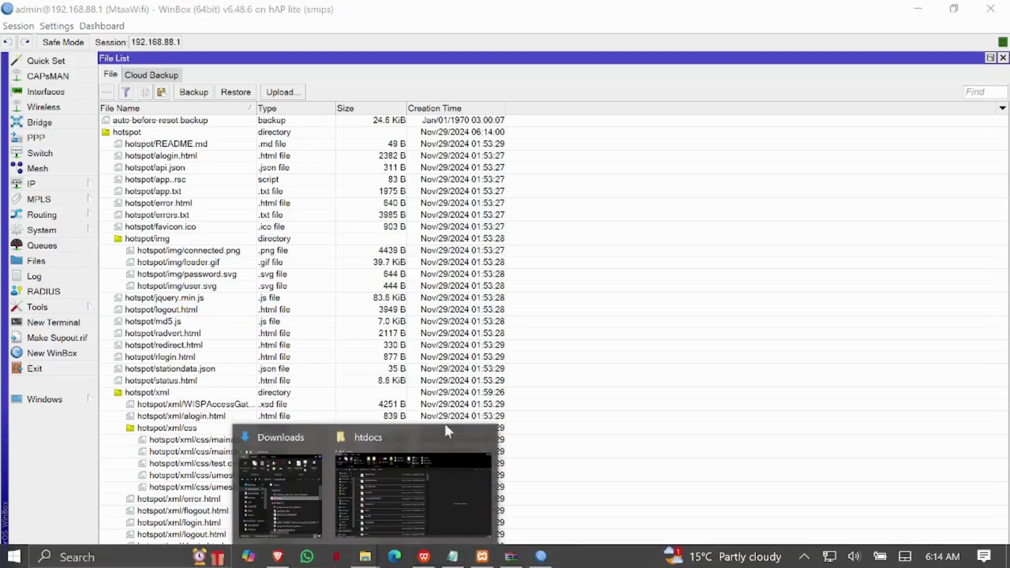
{"action": "left_click", "coordinate": [288, 478]}
{"action": "left_click_drag", "start_coordinate": [688, 312], "coordinate": [262, 356]}
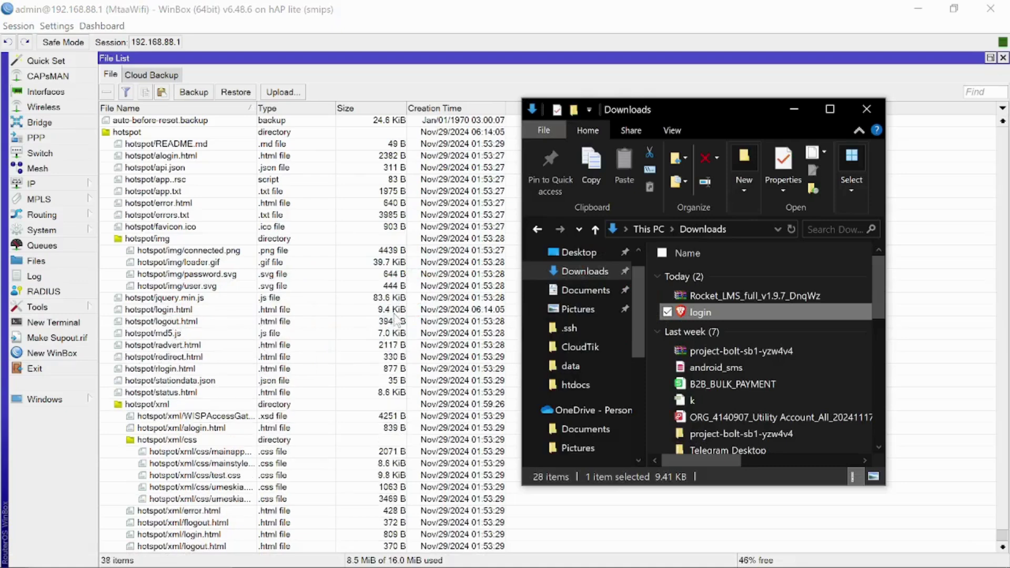
{"action": "left_click", "coordinate": [794, 109]}
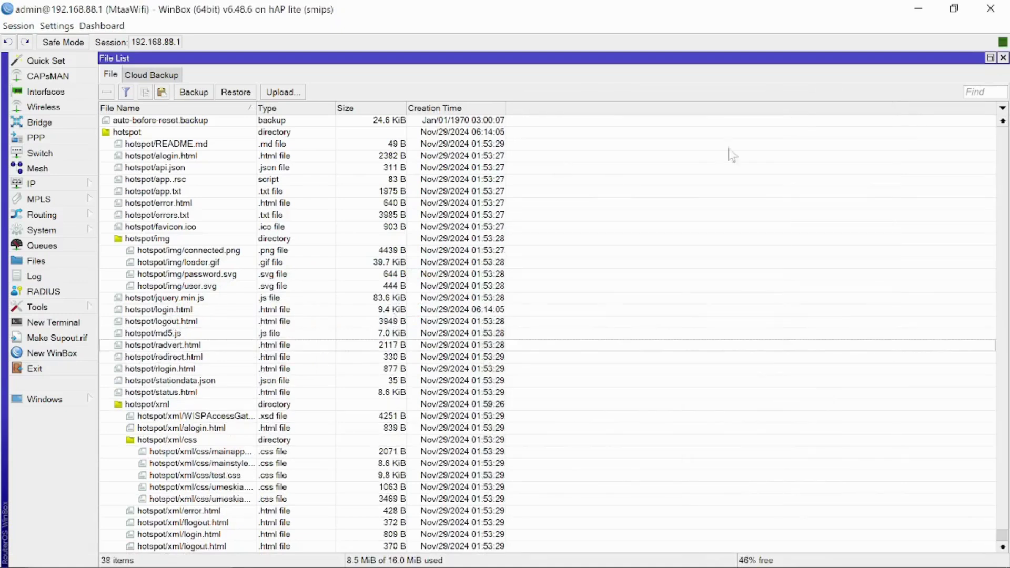
{"action": "left_click", "coordinate": [918, 9]}
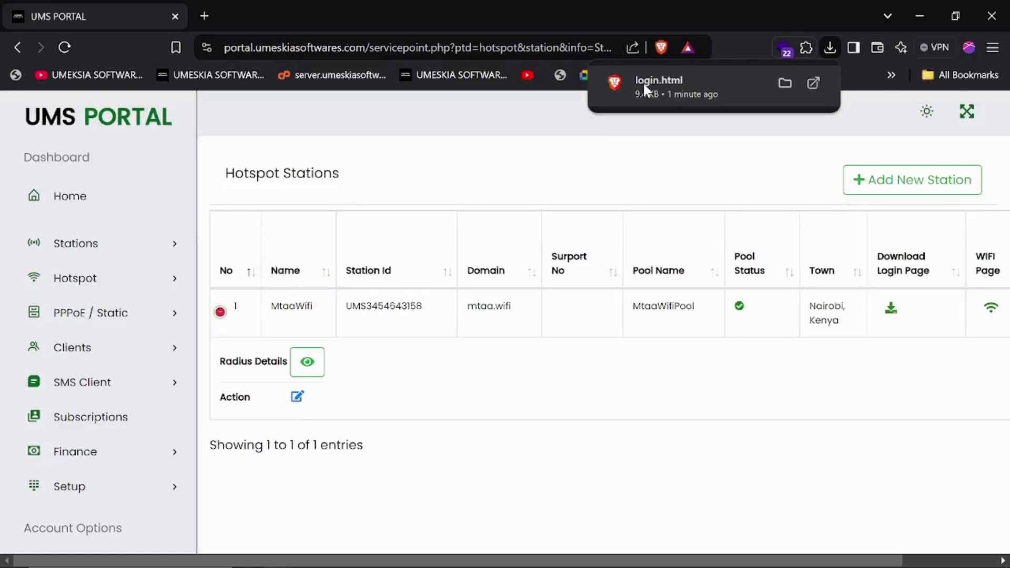
{"action": "mouse_move", "coordinate": [852, 565]}
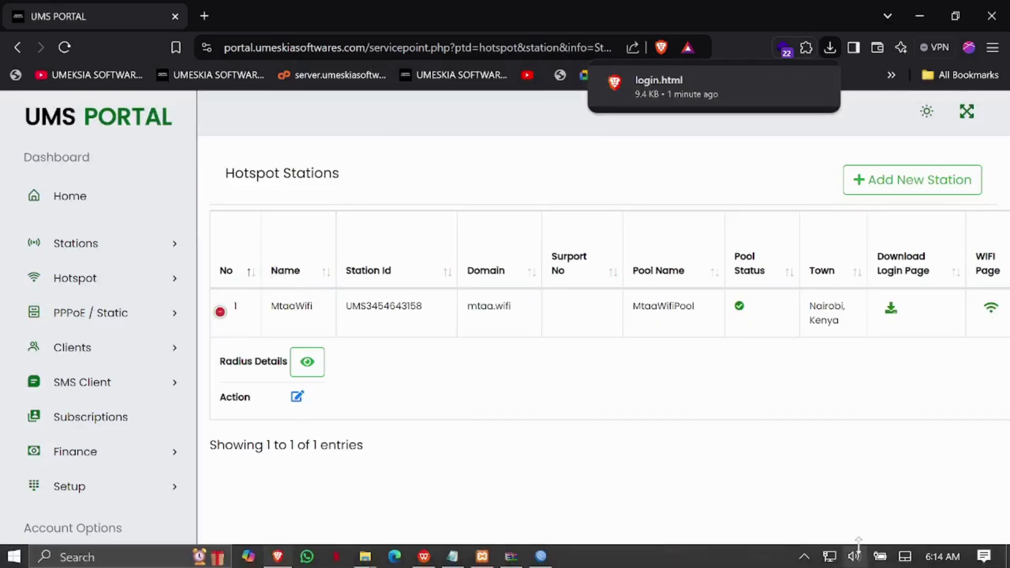
{"action": "left_click", "coordinate": [817, 561]}
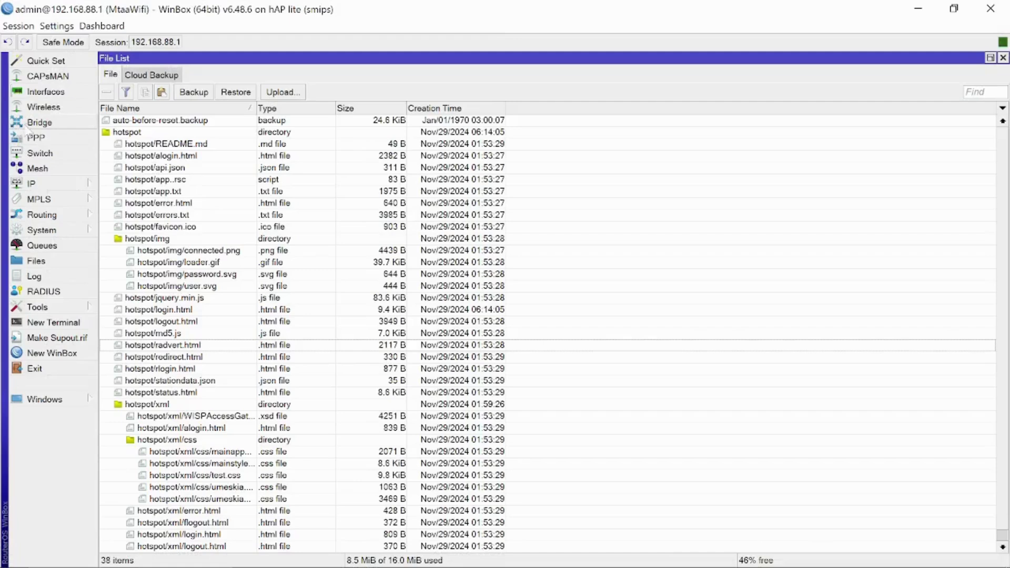
Step: Open the wireless settings of the wlan1 interface and select its SSID for replacement
{"action": "left_click", "coordinate": [42, 107]}
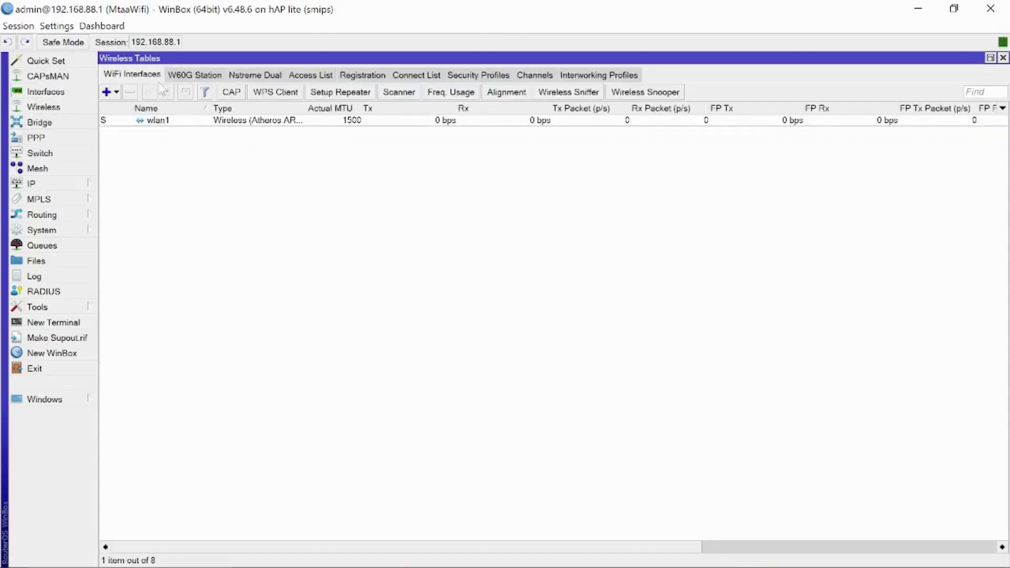
{"action": "double_click", "coordinate": [216, 124]}
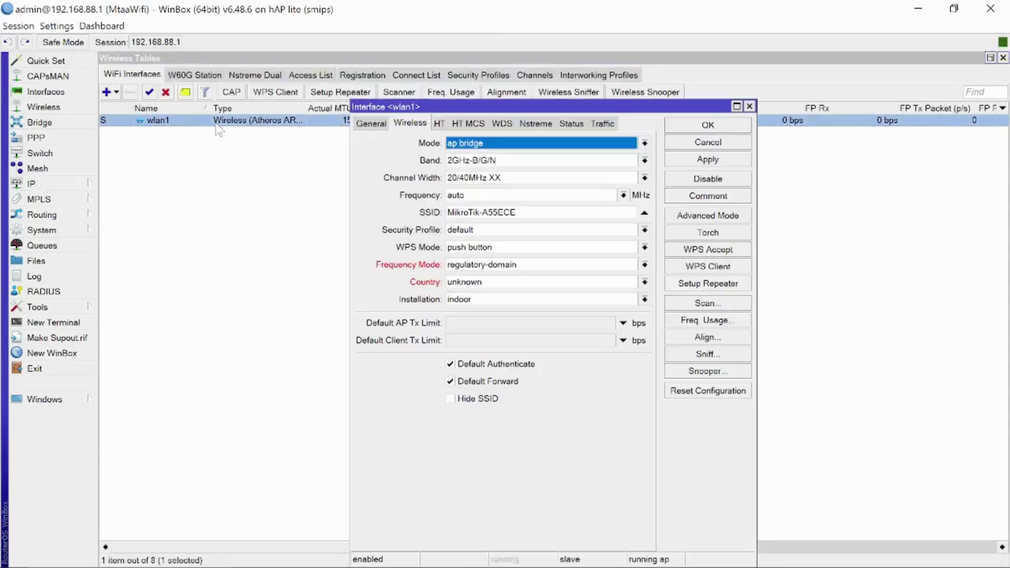
{"action": "left_click", "coordinate": [481, 212]}
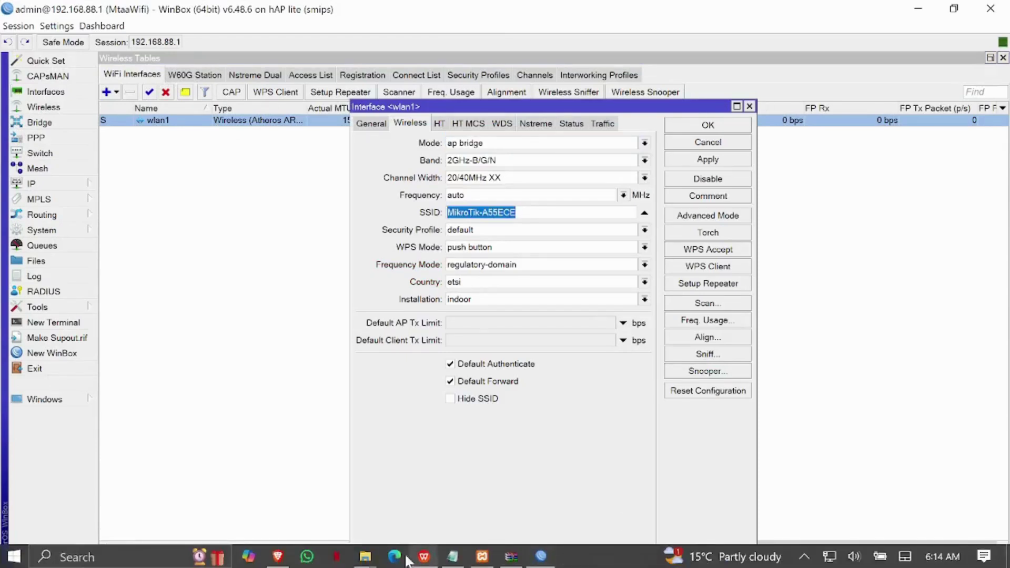
Step: Switch to UMS Portal in the browser, copy the station name MtaaWifi from the Hotspot Stations table, and return to WinBox
{"action": "left_click", "coordinate": [278, 560]}
{"action": "double_click", "coordinate": [284, 302]}
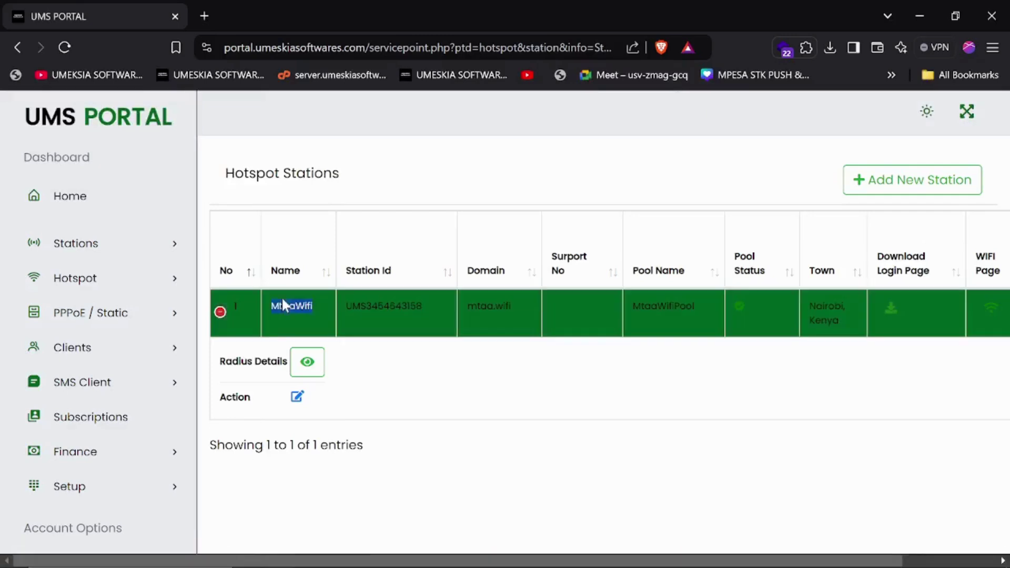
{"action": "right_click", "coordinate": [282, 296]}
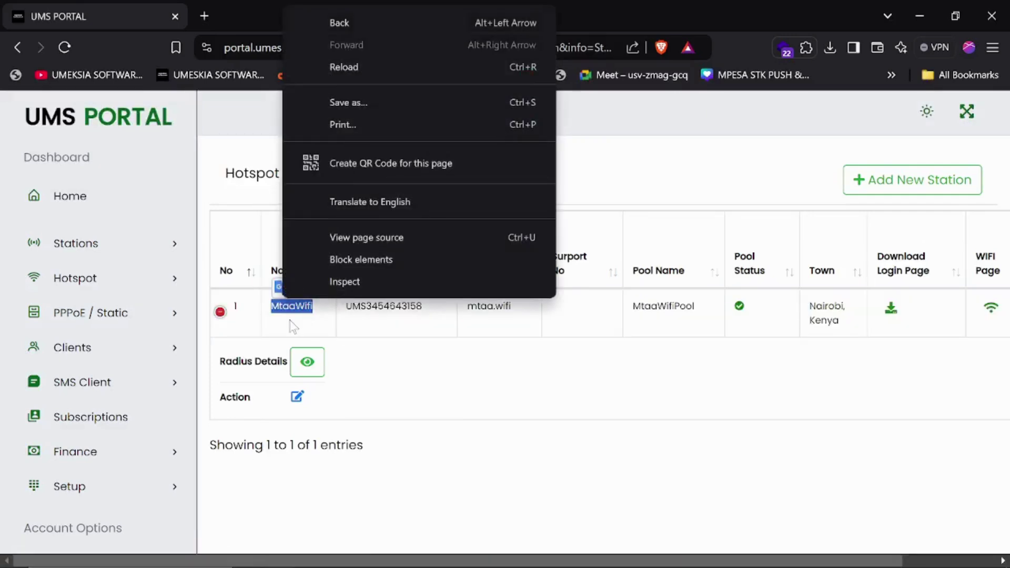
{"action": "right_click", "coordinate": [288, 304]}
{"action": "left_click", "coordinate": [342, 320]}
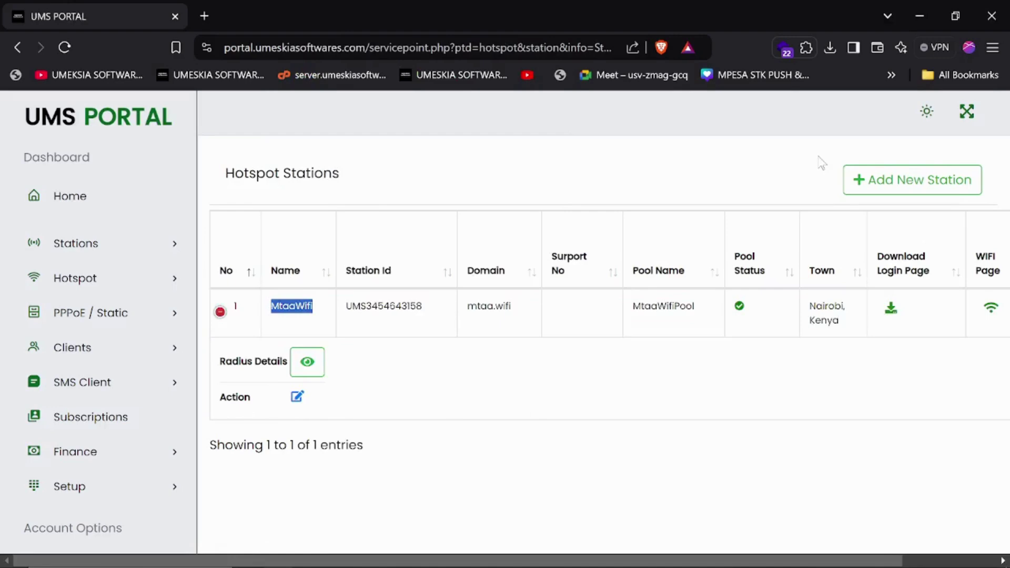
{"action": "left_click", "coordinate": [916, 13]}
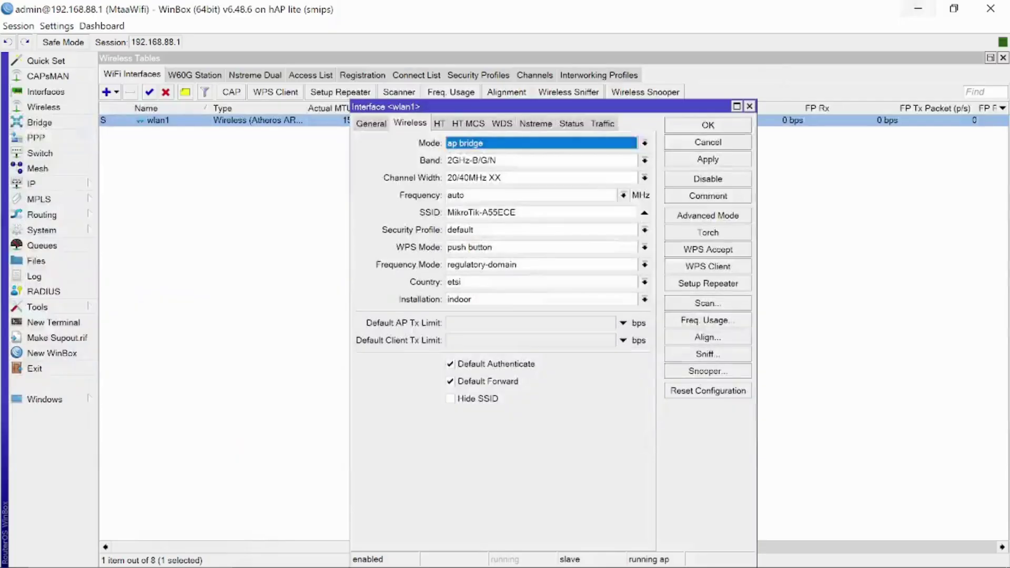
Step: Replace wlan1's SSID with the copied name MtaaWifi and save the interface settings
{"action": "double_click", "coordinate": [476, 212]}
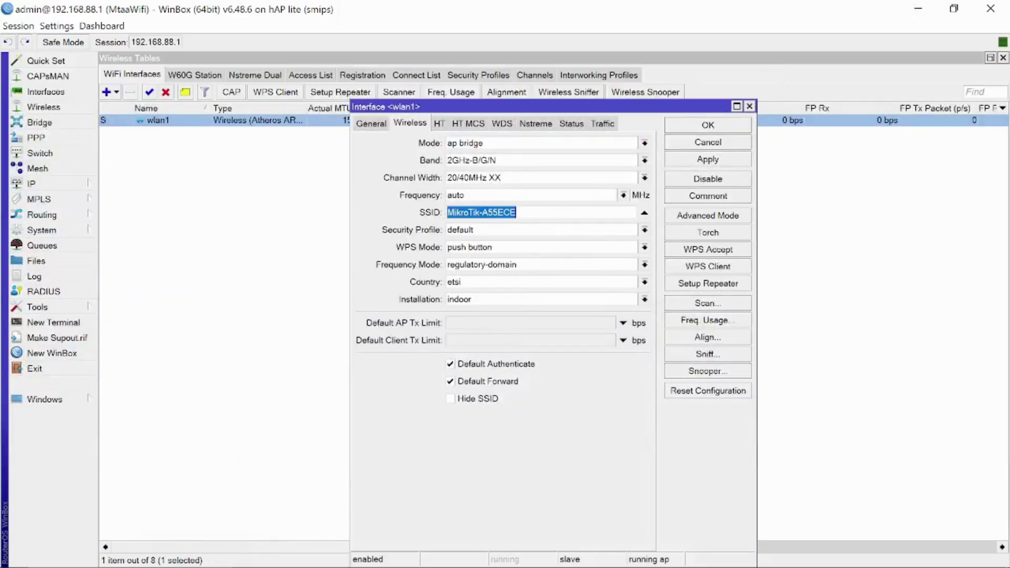
{"action": "key", "text": "ctrl+v"}
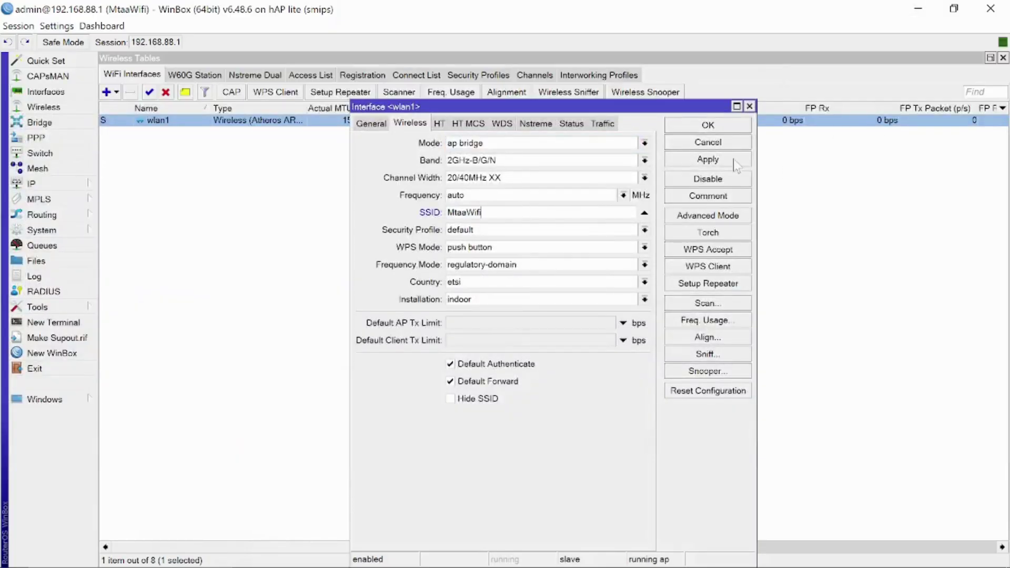
{"action": "left_click", "coordinate": [702, 126]}
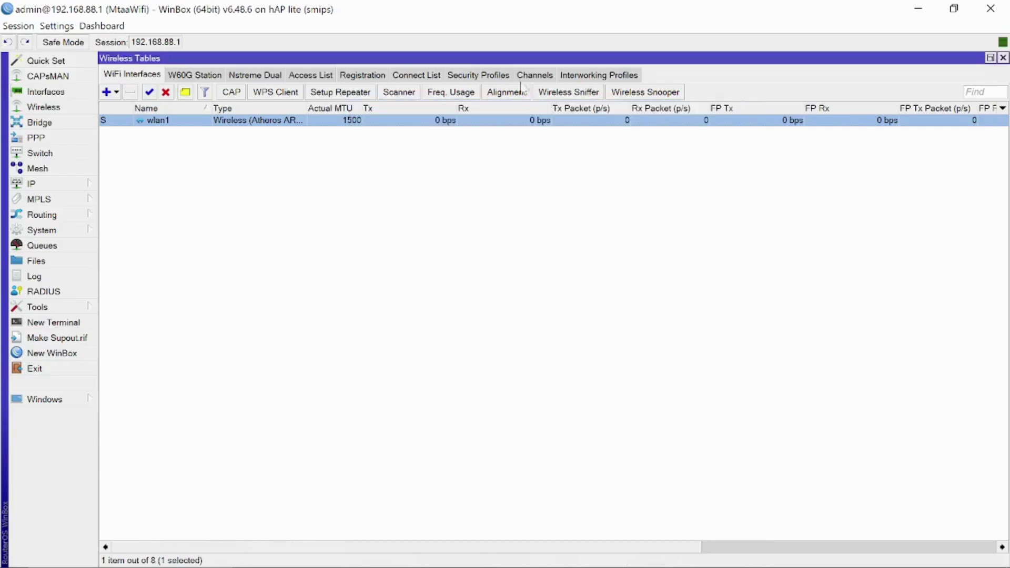
Step: Check the mode and authentication settings of the default wireless security profile, and close it without changes
{"action": "left_click", "coordinate": [487, 76]}
{"action": "double_click", "coordinate": [464, 123]}
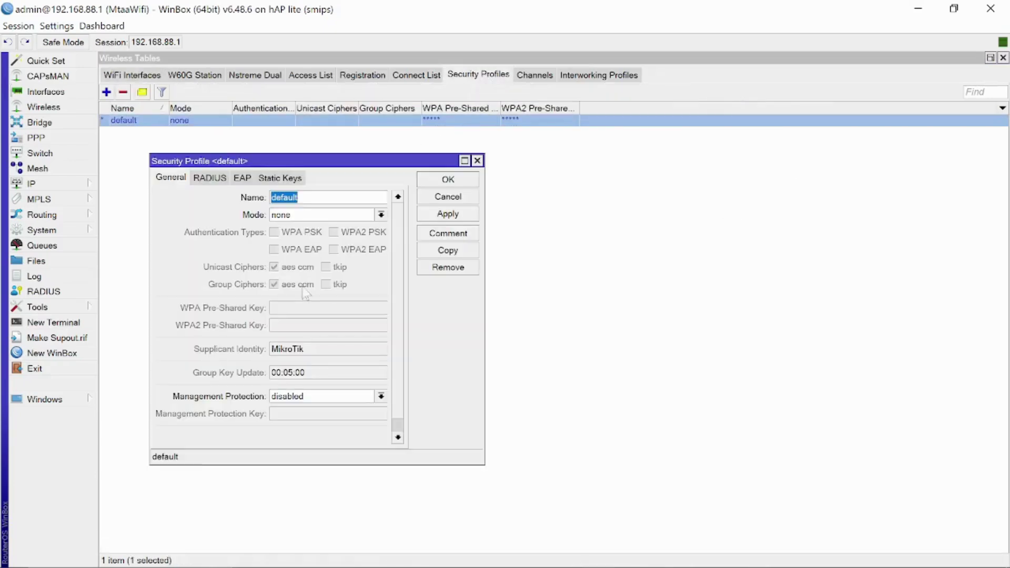
{"action": "left_click", "coordinate": [477, 161]}
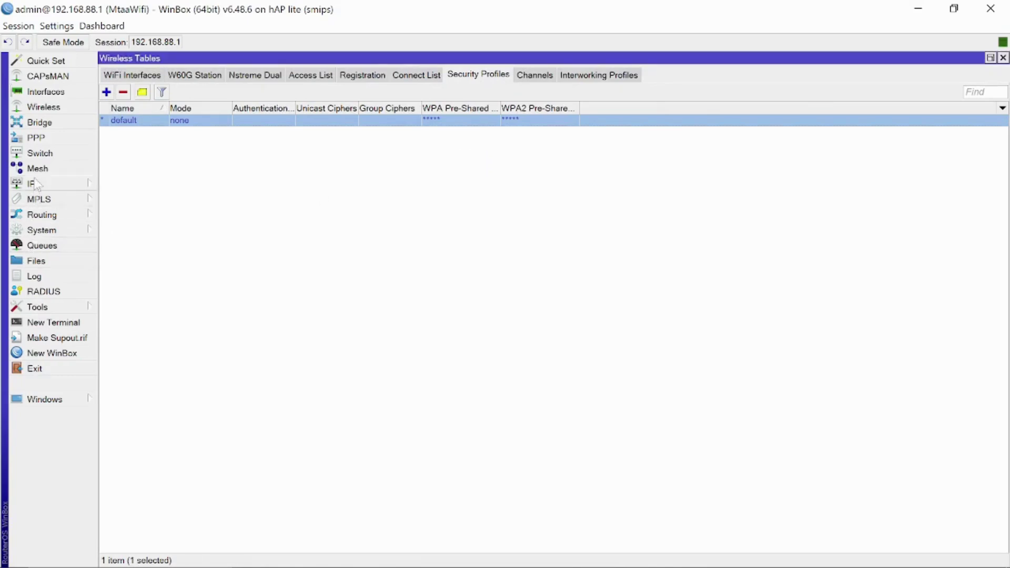
Step: In the bridge ports, assign ether2 to CloudTikBridgeHT and save the port
{"action": "left_click", "coordinate": [38, 122]}
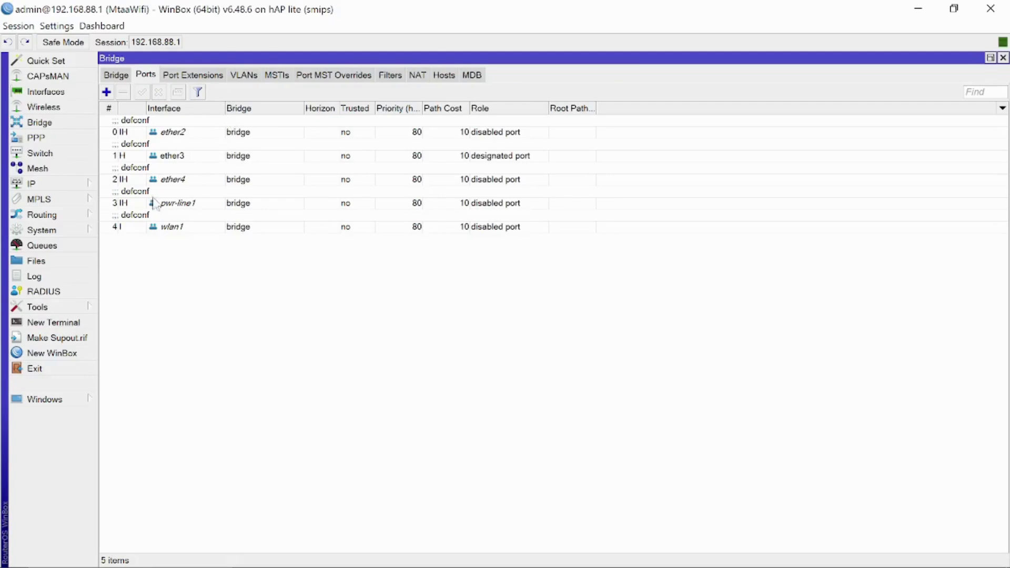
{"action": "double_click", "coordinate": [234, 134]}
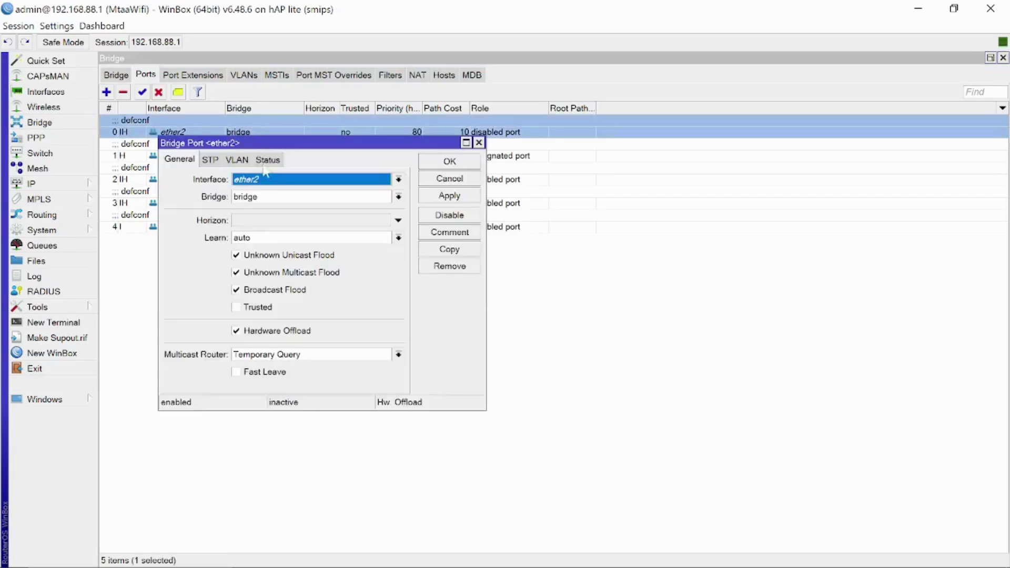
{"action": "left_click", "coordinate": [284, 197]}
{"action": "left_click", "coordinate": [272, 209]}
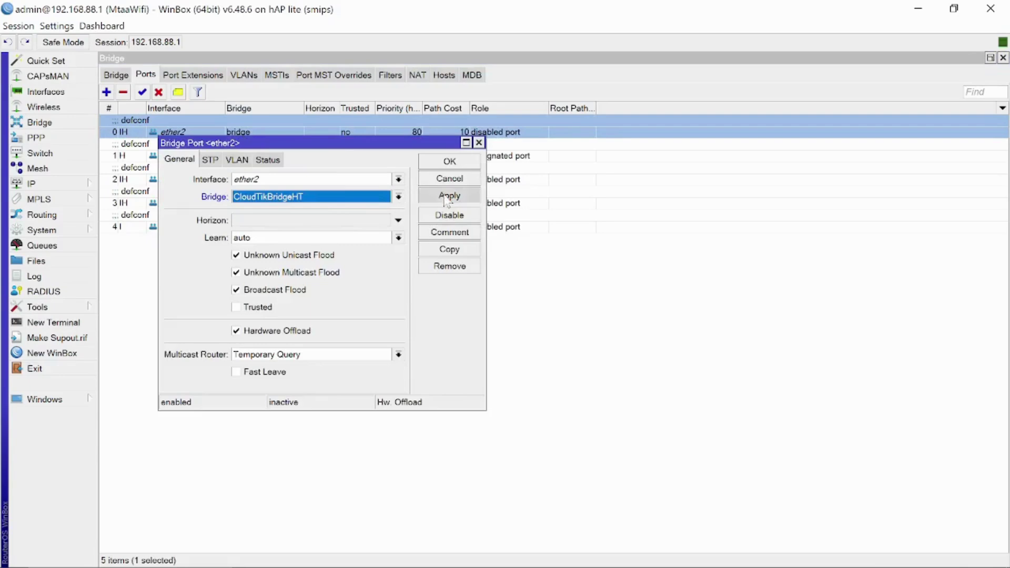
{"action": "left_click", "coordinate": [449, 195]}
{"action": "left_click", "coordinate": [451, 160]}
Step: Assign the ether4 bridge port to CloudTikBridgeHT and save it
{"action": "double_click", "coordinate": [243, 181]}
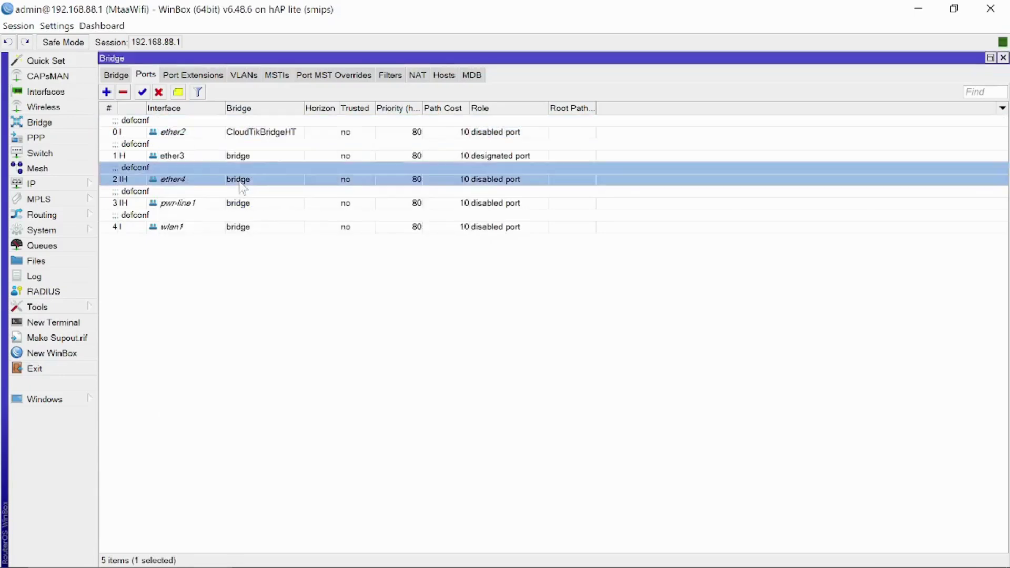
{"action": "left_click", "coordinate": [321, 198]}
{"action": "left_click", "coordinate": [315, 209]}
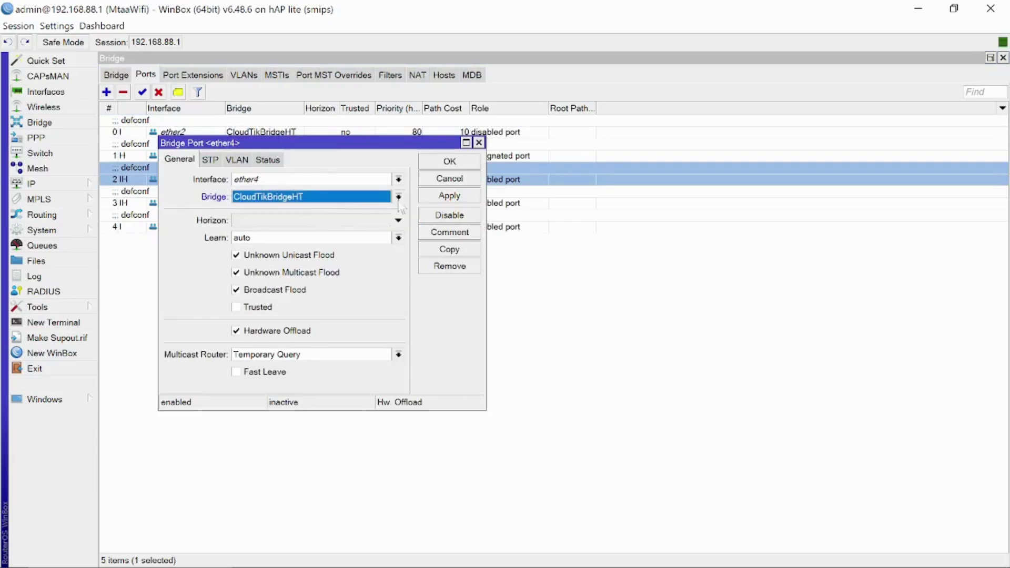
{"action": "left_click", "coordinate": [448, 196]}
{"action": "left_click", "coordinate": [451, 163]}
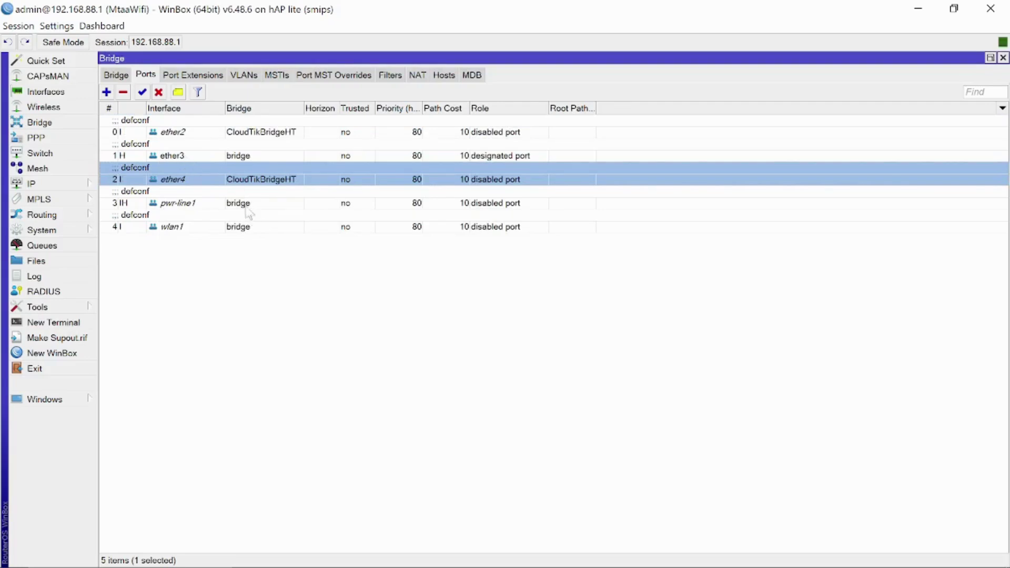
Step: Assign the wlan1 bridge port to CloudTikBridgeHT and save it
{"action": "left_click", "coordinate": [237, 228]}
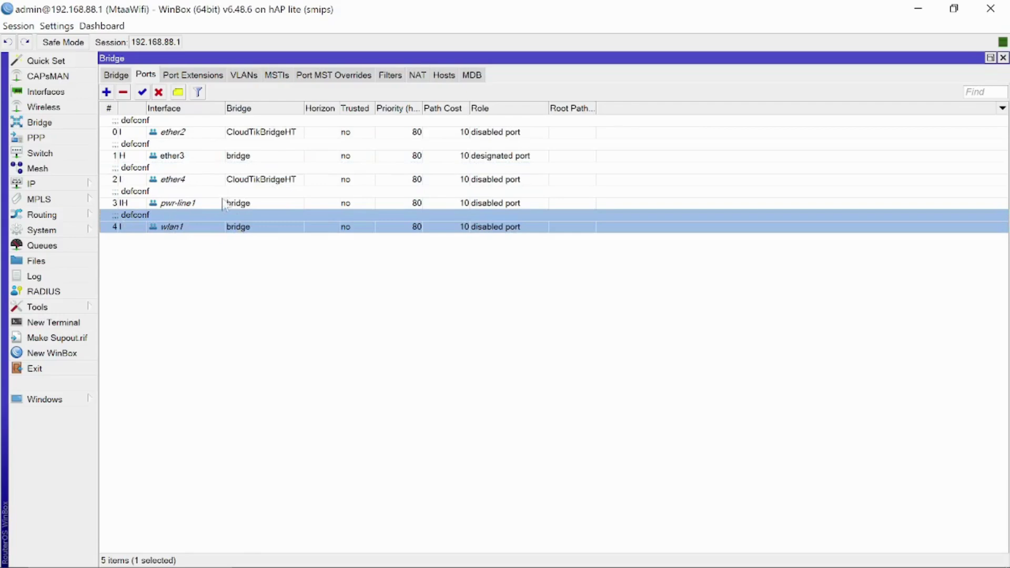
{"action": "double_click", "coordinate": [244, 228]}
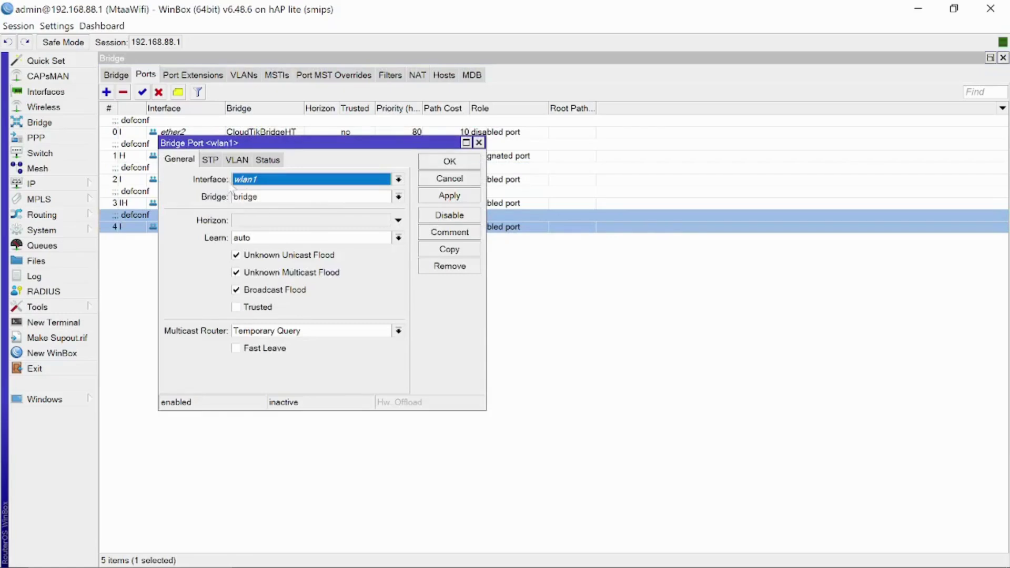
{"action": "left_click", "coordinate": [269, 199]}
{"action": "left_click", "coordinate": [269, 209]}
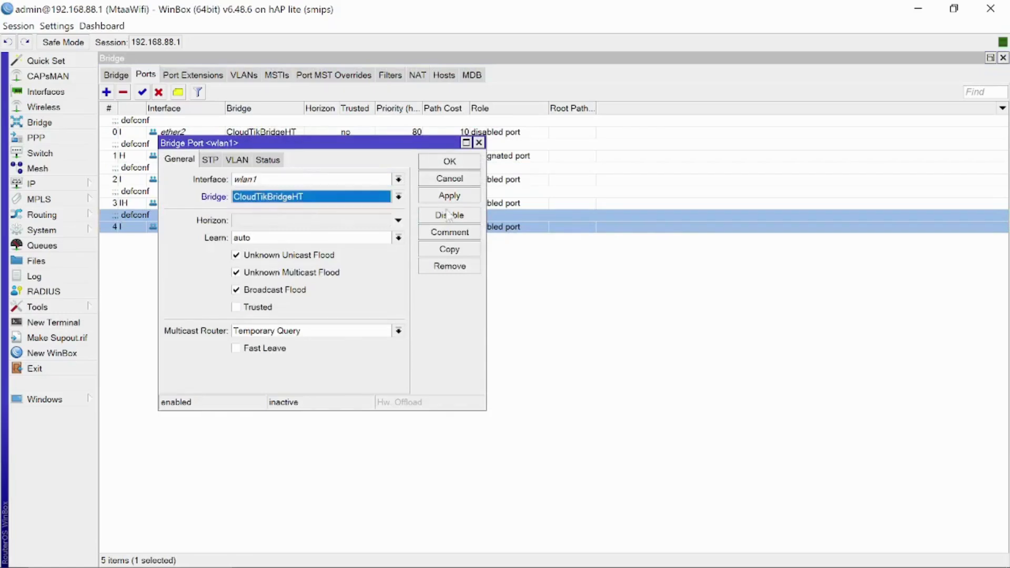
{"action": "left_click", "coordinate": [449, 195]}
{"action": "left_click", "coordinate": [449, 162]}
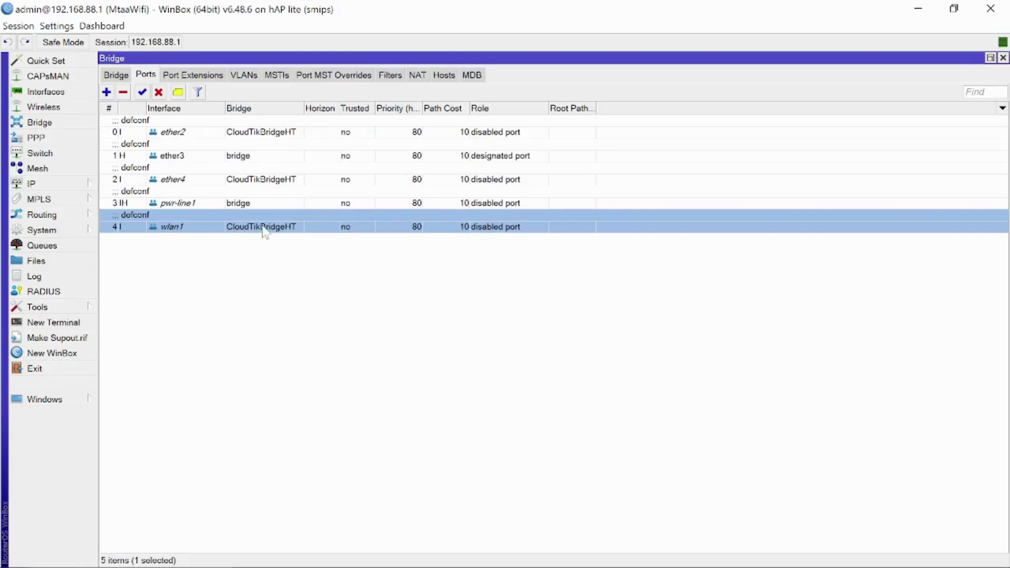
Step: Open the wlan1 interface from the wireless tables and view its wireless settings
{"action": "mouse_move", "coordinate": [828, 558]}
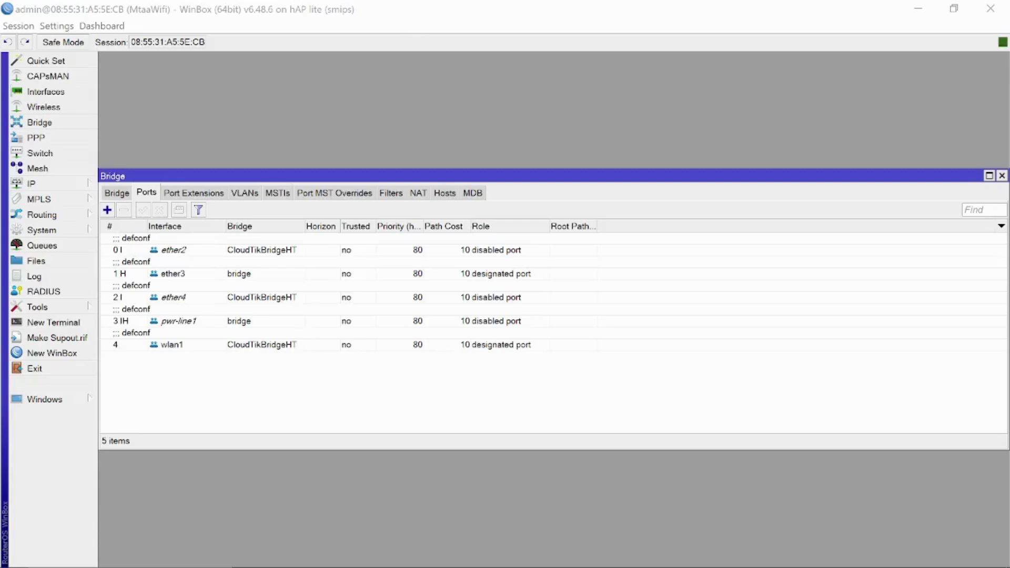
{"action": "mouse_move", "coordinate": [542, 565]}
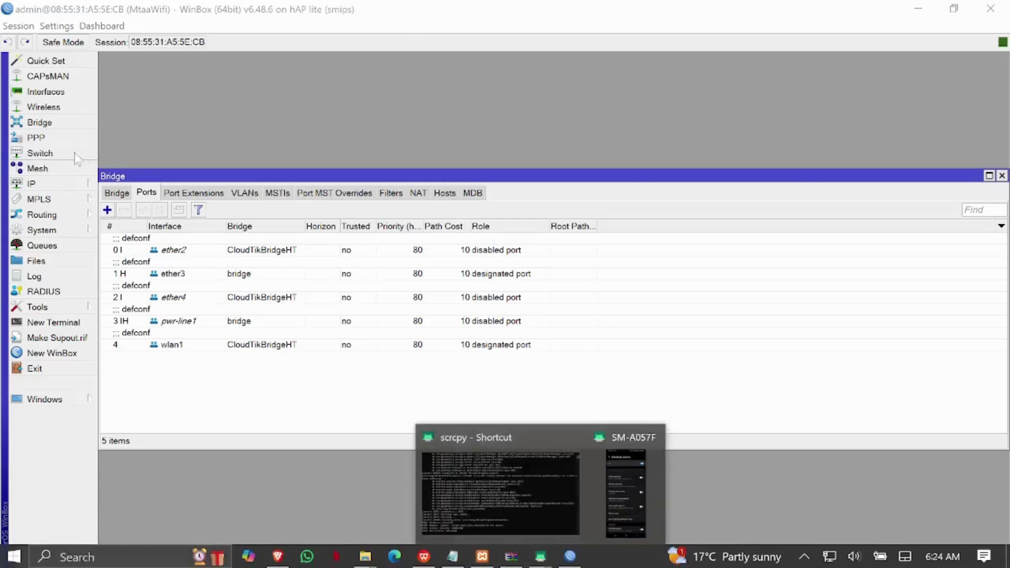
{"action": "left_click", "coordinate": [43, 106]}
{"action": "double_click", "coordinate": [264, 258]}
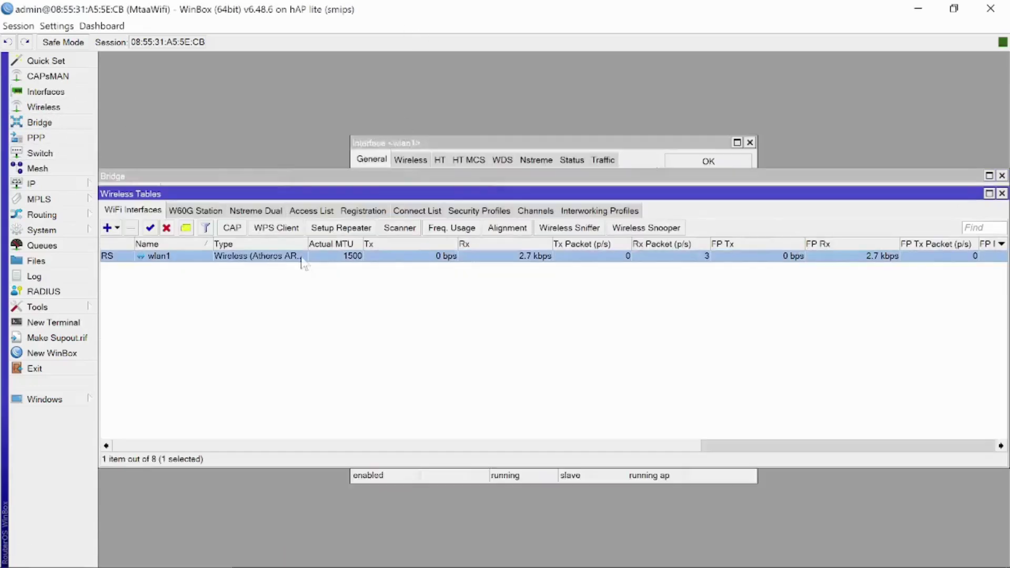
{"action": "left_click", "coordinate": [417, 164]}
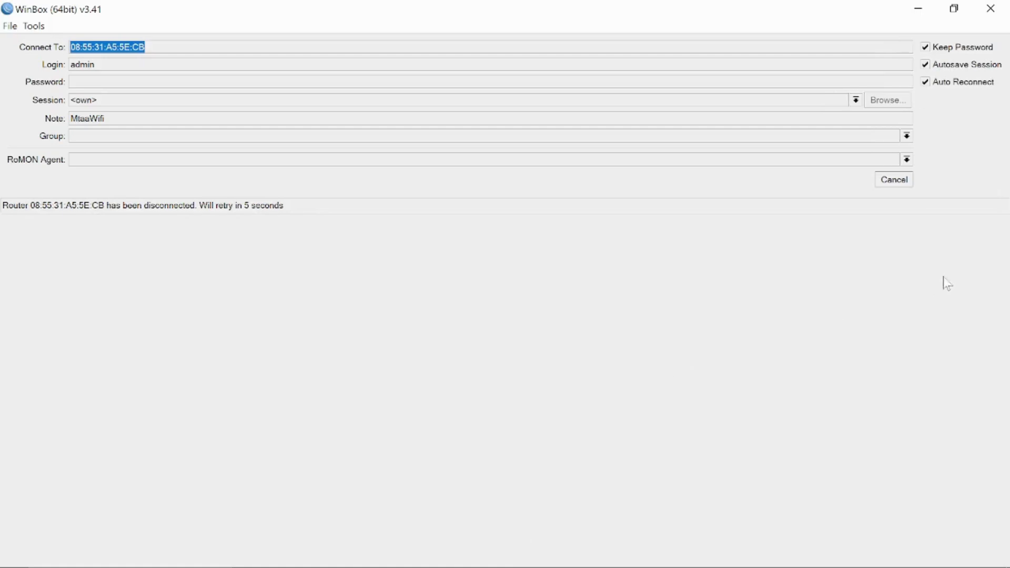
Step: Cancel the automatic reconnection, connect to the MtaaWifi router through its IP address 192.168.88.1, and maximize the session window
{"action": "left_click", "coordinate": [894, 179]}
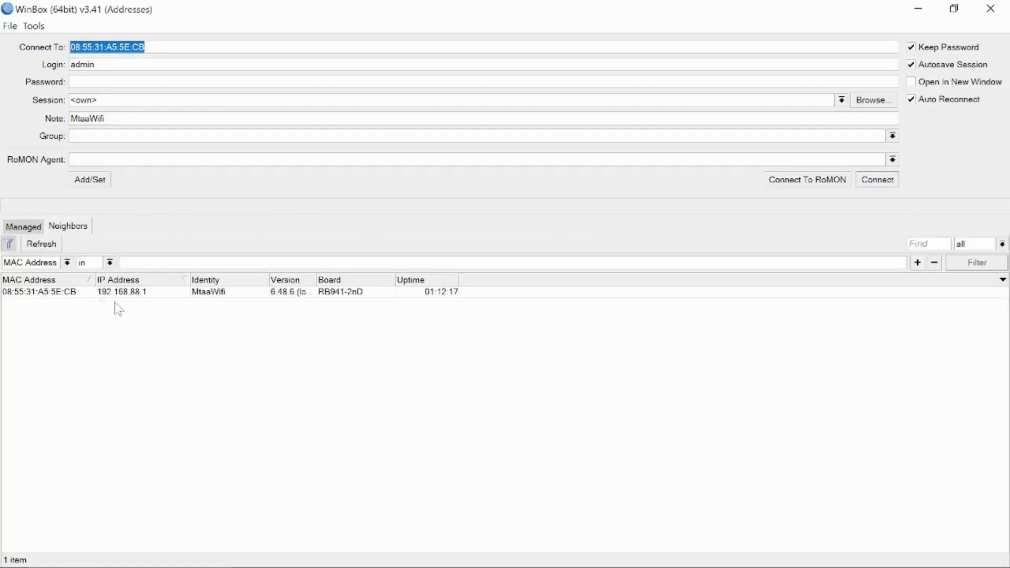
{"action": "left_click", "coordinate": [143, 293]}
{"action": "left_click", "coordinate": [888, 180]}
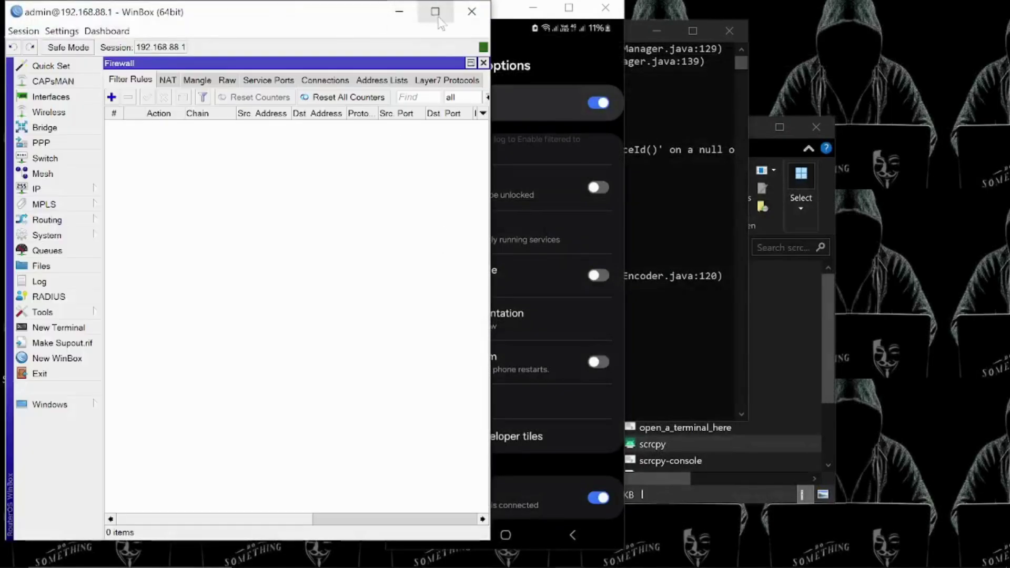
{"action": "left_click", "coordinate": [435, 11]}
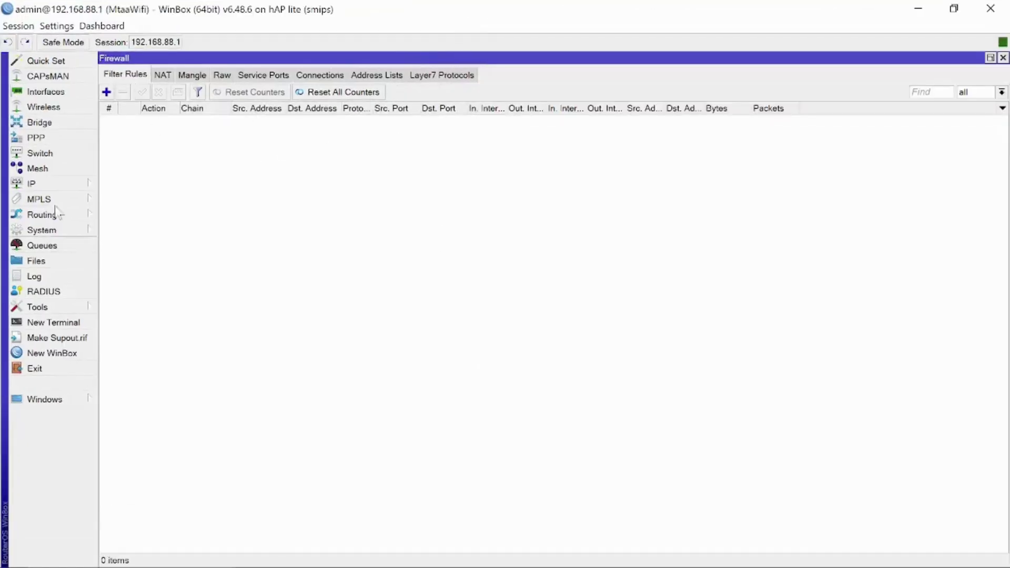
Step: Check the WiFi interfaces in the router's wireless tables
{"action": "left_click", "coordinate": [39, 122]}
{"action": "left_click", "coordinate": [42, 107]}
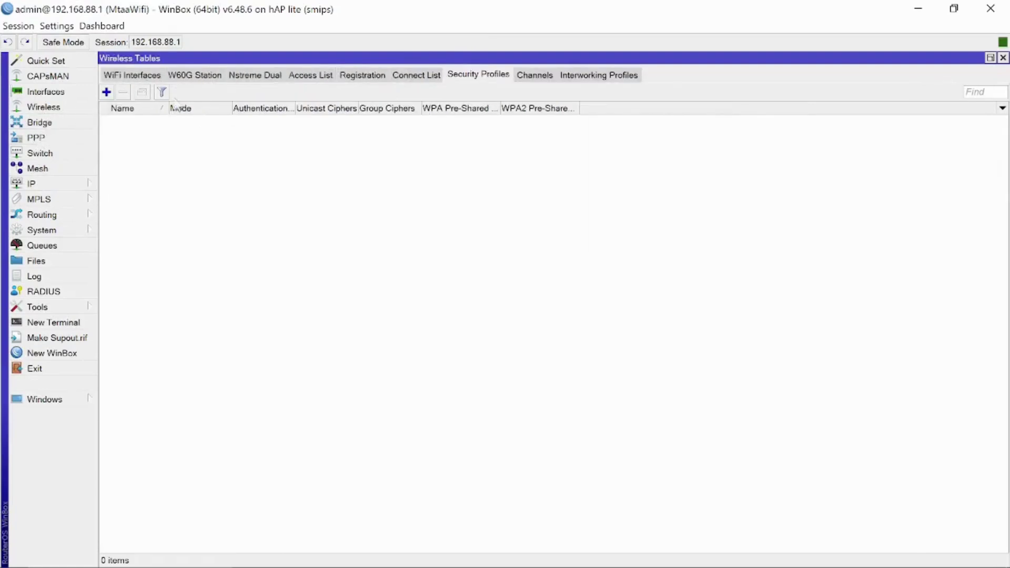
{"action": "left_click", "coordinate": [136, 75]}
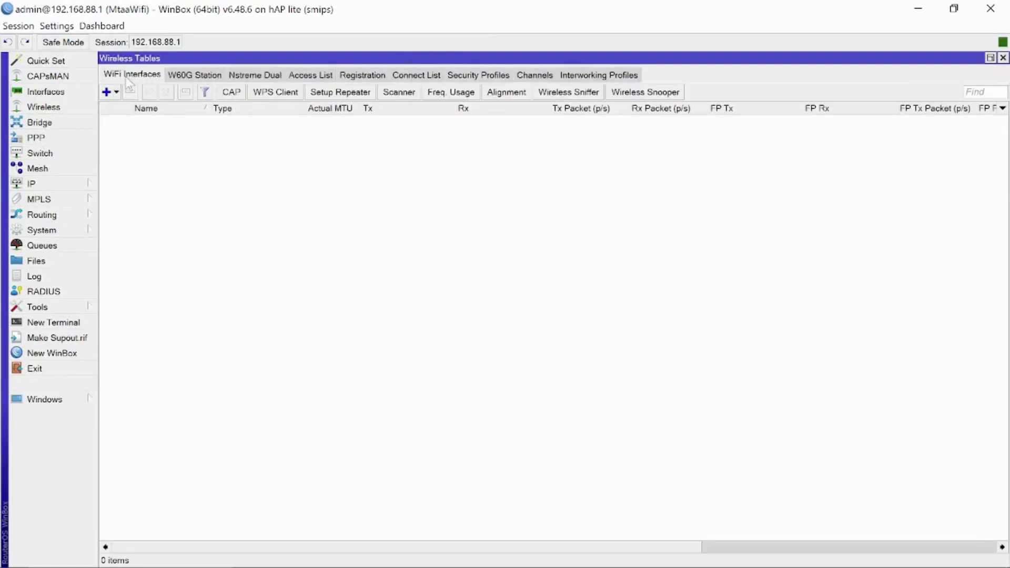
{"action": "mouse_move", "coordinate": [478, 565]}
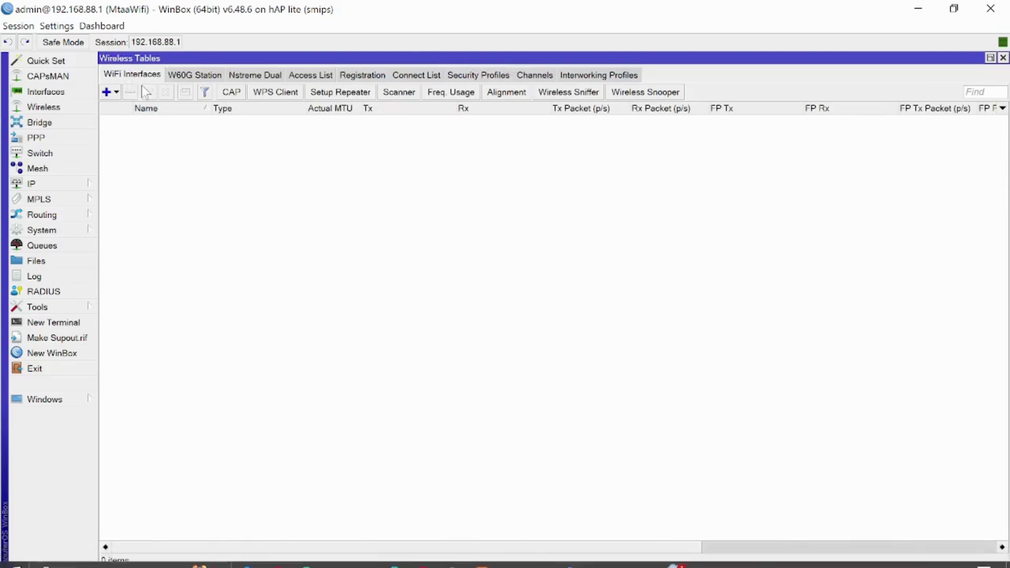
Step: Close the open wireless and bridge windows and recheck the WiFi interfaces in the router's wireless tables
{"action": "left_click", "coordinate": [1003, 57]}
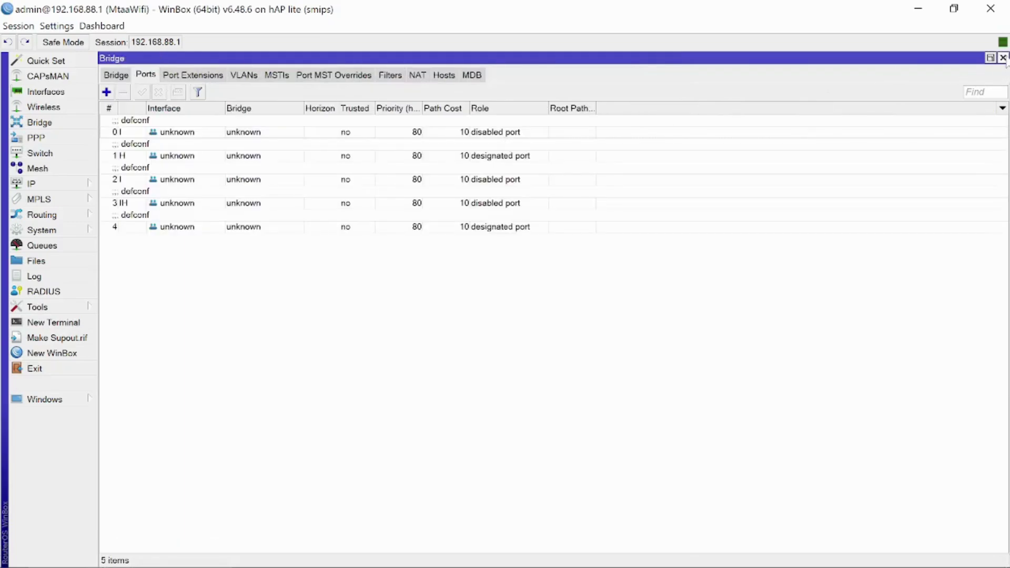
{"action": "left_click", "coordinate": [1002, 58]}
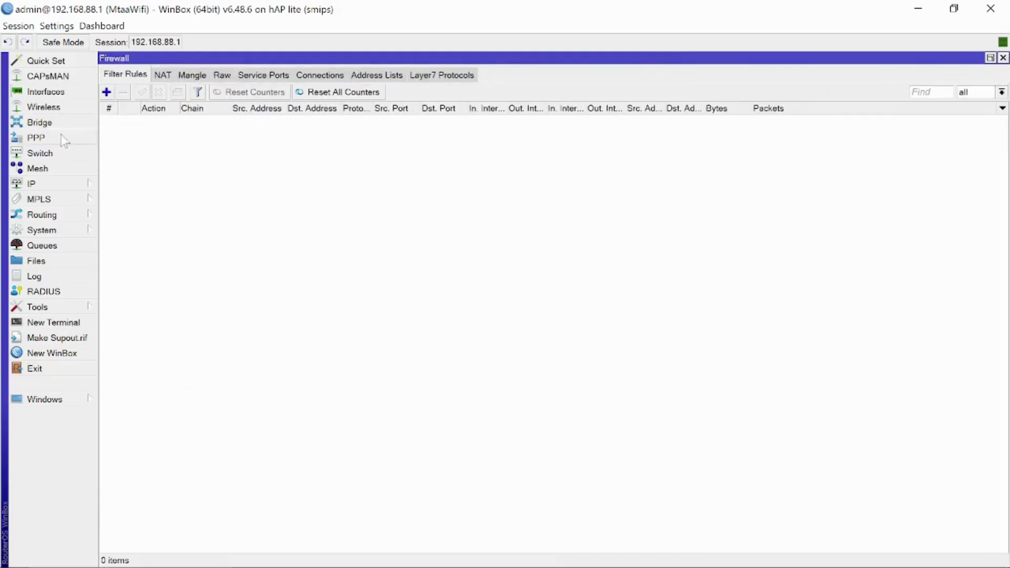
{"action": "left_click", "coordinate": [52, 107]}
{"action": "left_click", "coordinate": [193, 76]}
{"action": "left_click", "coordinate": [131, 76]}
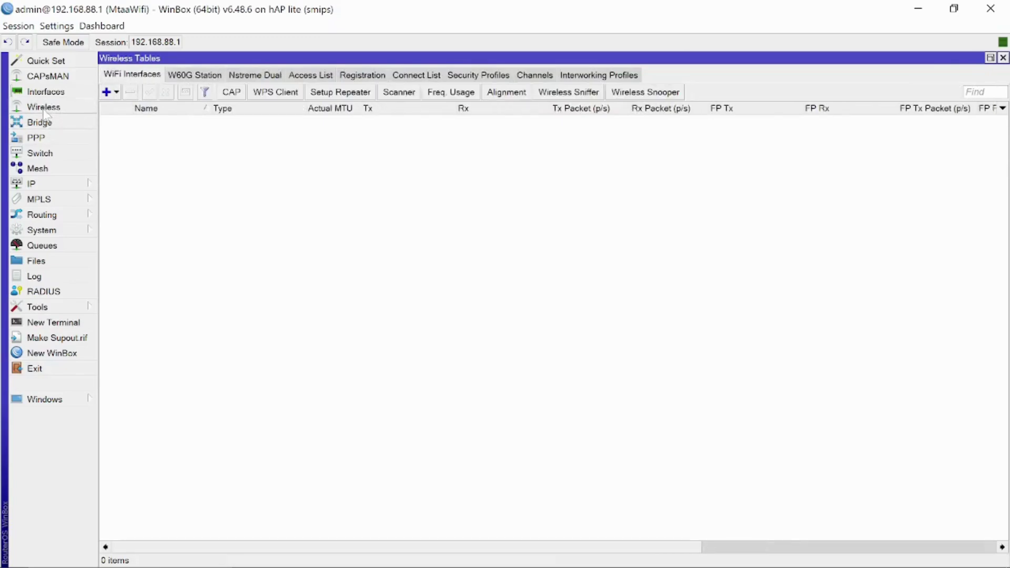
Step: Switch to the mirrored phone SM-A057F and open the MtaaWifi sign-in page through its Wi-Fi quick settings
{"action": "mouse_move", "coordinate": [676, 566]}
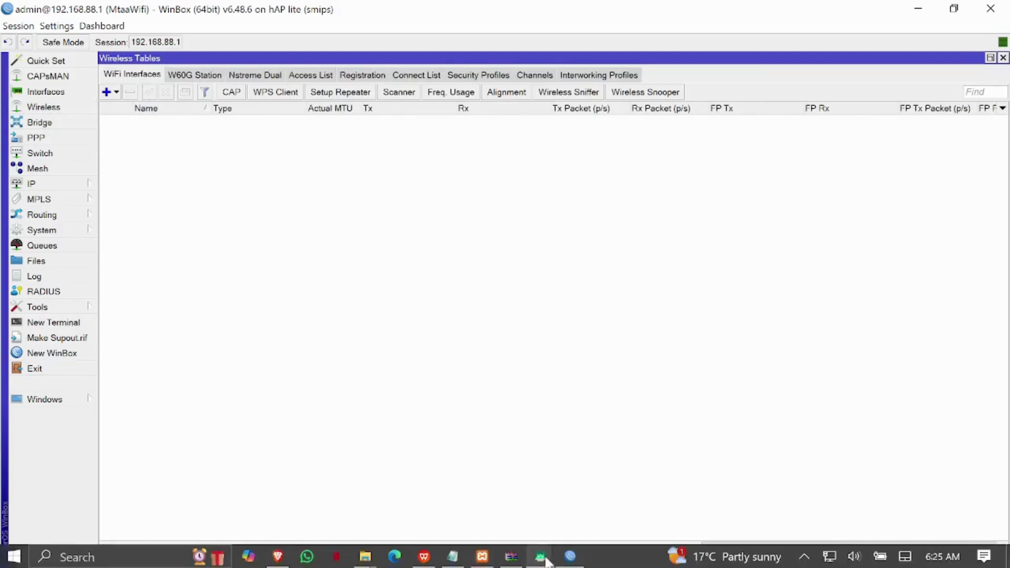
{"action": "mouse_move", "coordinate": [545, 561]}
{"action": "left_click", "coordinate": [618, 514]}
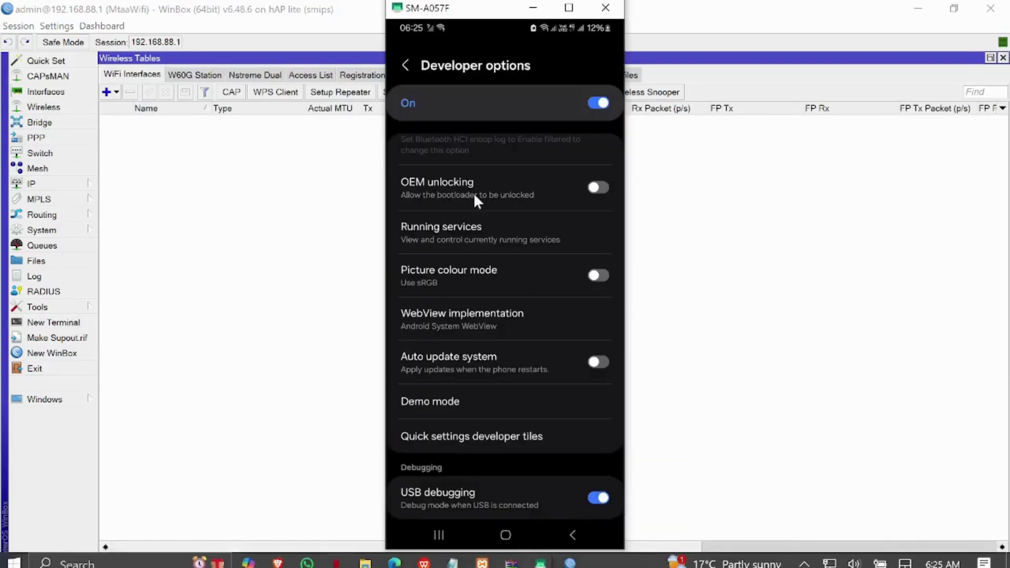
{"action": "middle_click", "coordinate": [463, 87]}
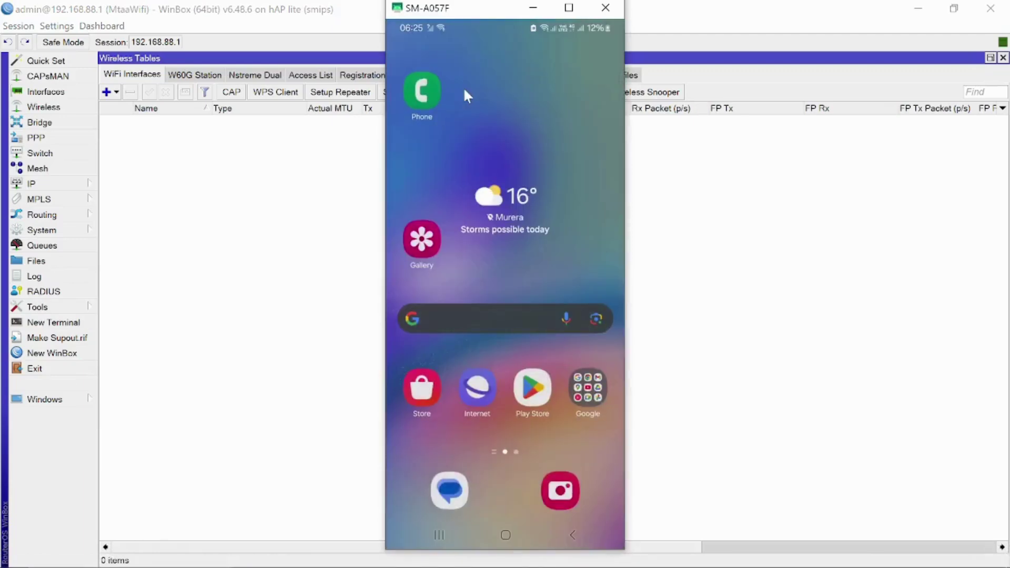
{"action": "key", "text": "alt+n"}
{"action": "key", "text": "alt+n"}
{"action": "left_click", "coordinate": [463, 87]}
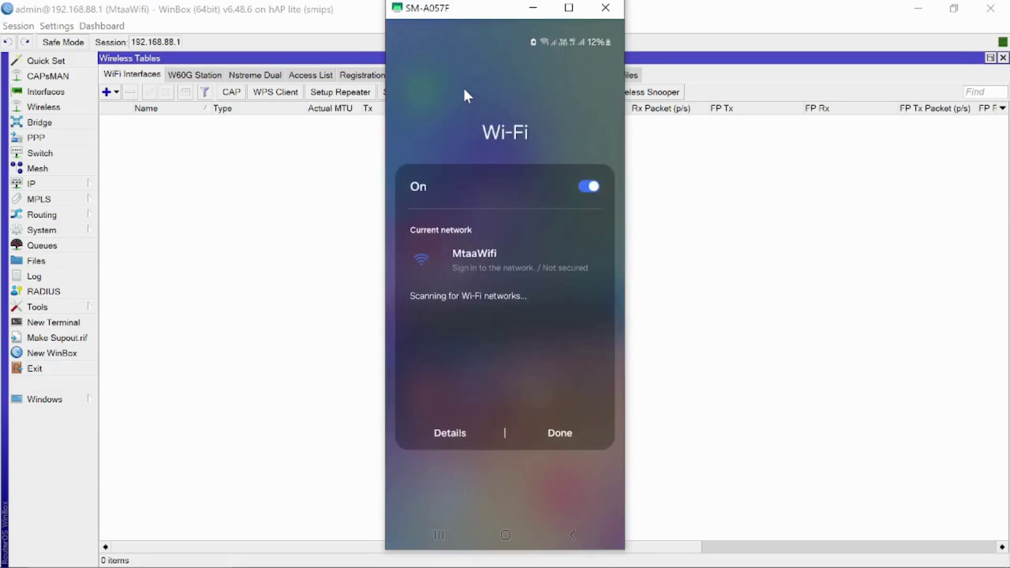
{"action": "middle_click", "coordinate": [464, 89]}
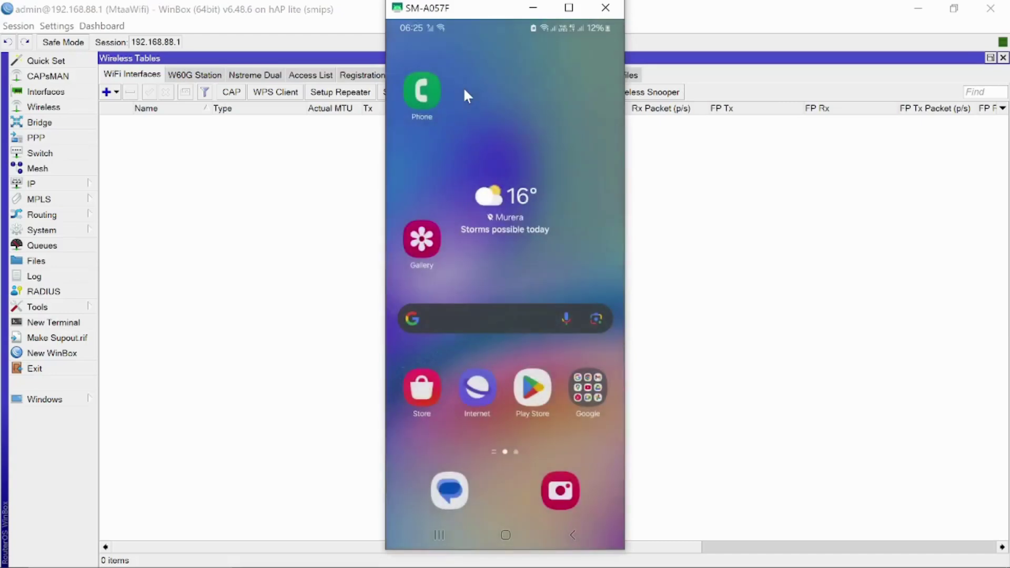
{"action": "key", "text": "alt+n"}
{"action": "key", "text": "alt+n"}
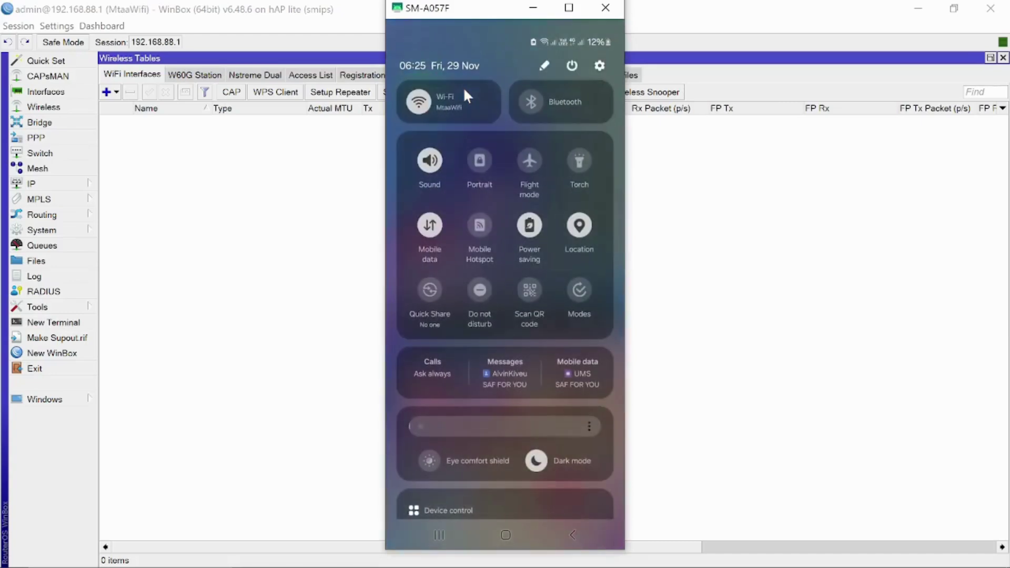
{"action": "left_click", "coordinate": [464, 90]}
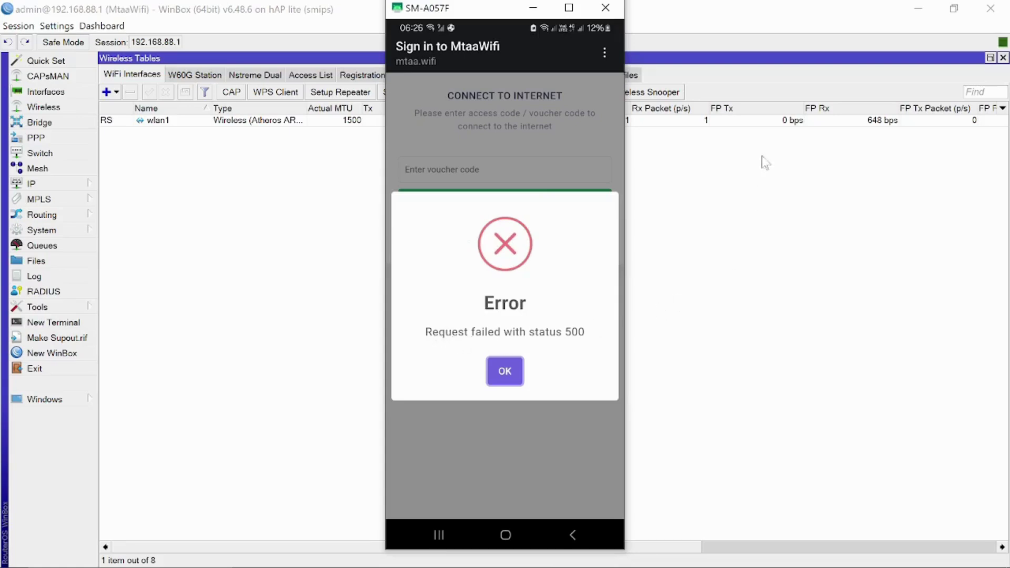
Step: Minimize WinBox, switch to the Brave browser and close the mtaa.wifi Google search tab
{"action": "left_click", "coordinate": [929, 8]}
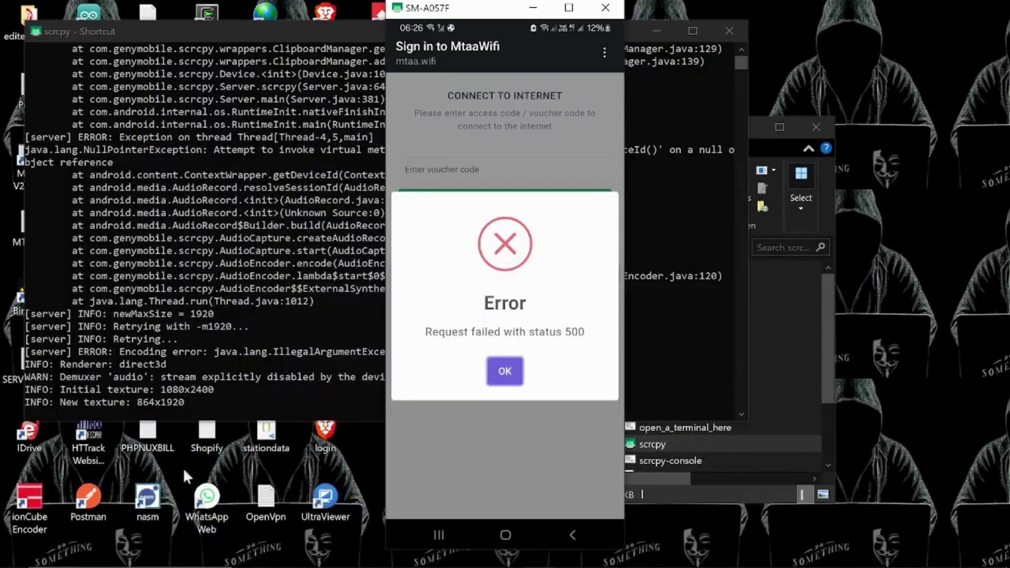
{"action": "left_click", "coordinate": [279, 557]}
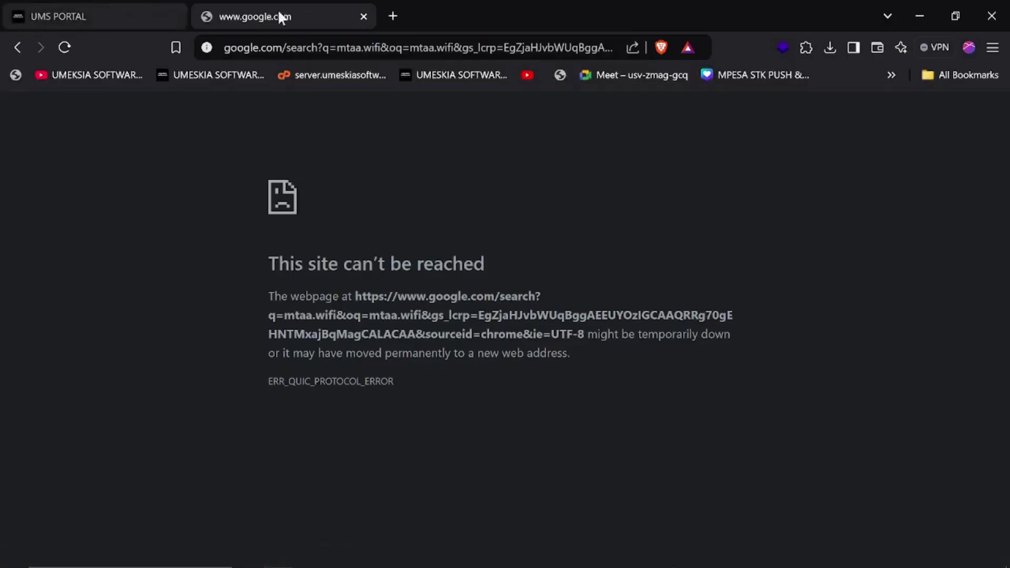
{"action": "left_click", "coordinate": [364, 16]}
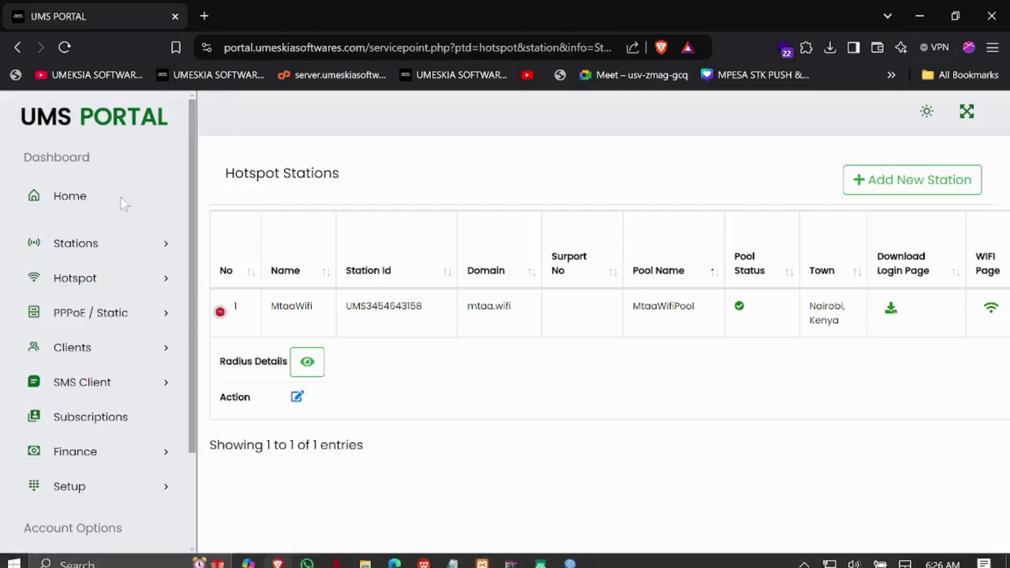
Step: Open the hotspot plans list in UMS Portal and start creating a new hotspot plan
{"action": "scroll", "coordinate": [135, 326], "scroll_direction": "down", "scroll_amount": 2}
{"action": "scroll", "coordinate": [105, 271], "scroll_direction": "up", "scroll_amount": 3}
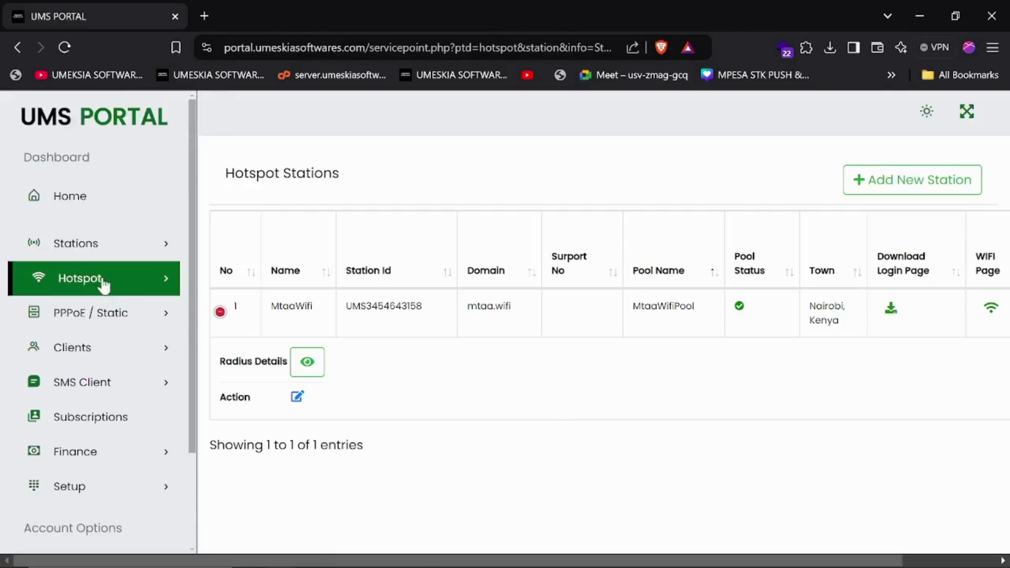
{"action": "left_click", "coordinate": [101, 280]}
{"action": "left_click", "coordinate": [62, 314]}
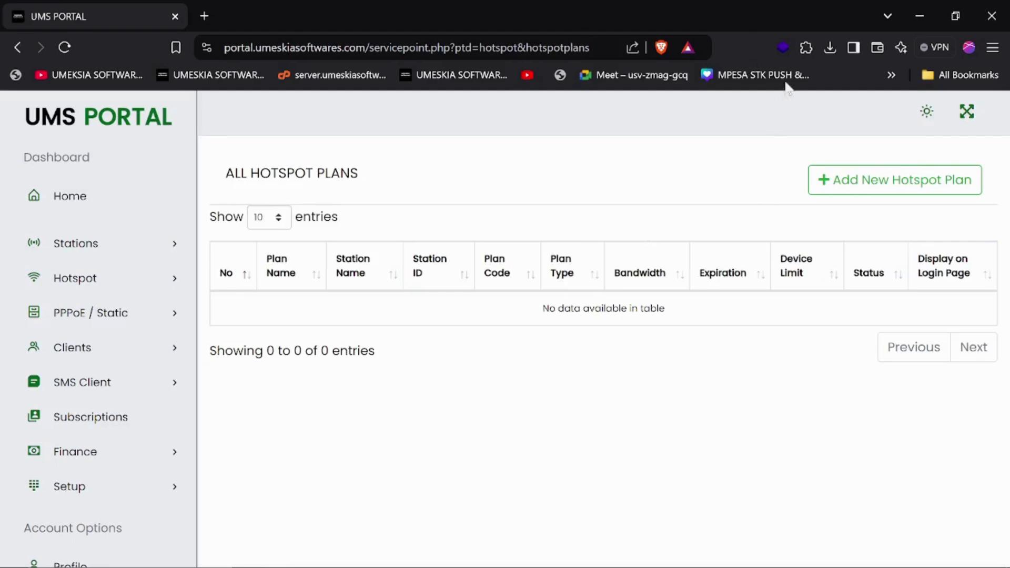
{"action": "left_click", "coordinate": [862, 171]}
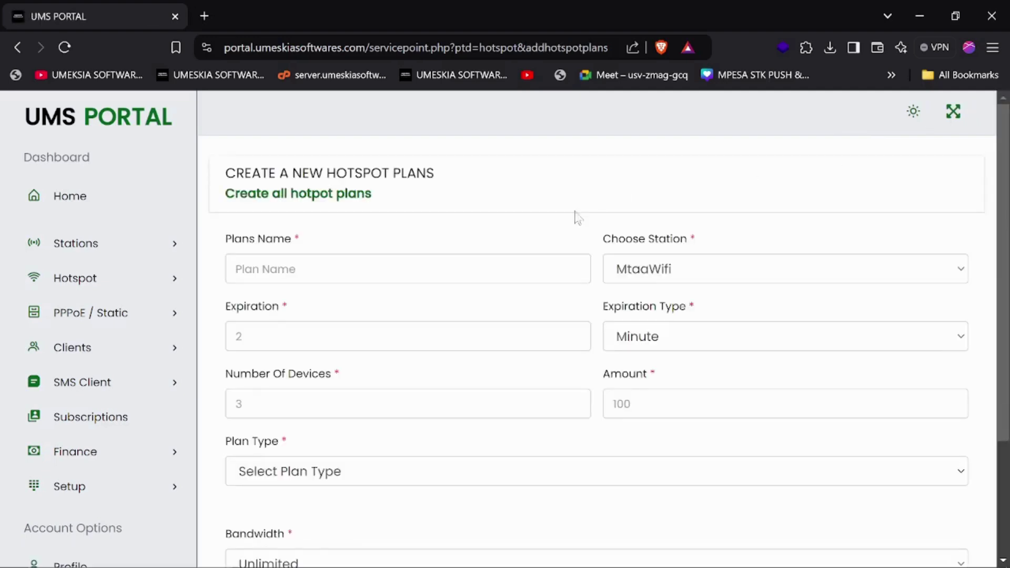
Step: Name the plan 1 Hour, keep MtaaWifi as its station, and set the expiration to 1 Hour
{"action": "left_click", "coordinate": [320, 269]}
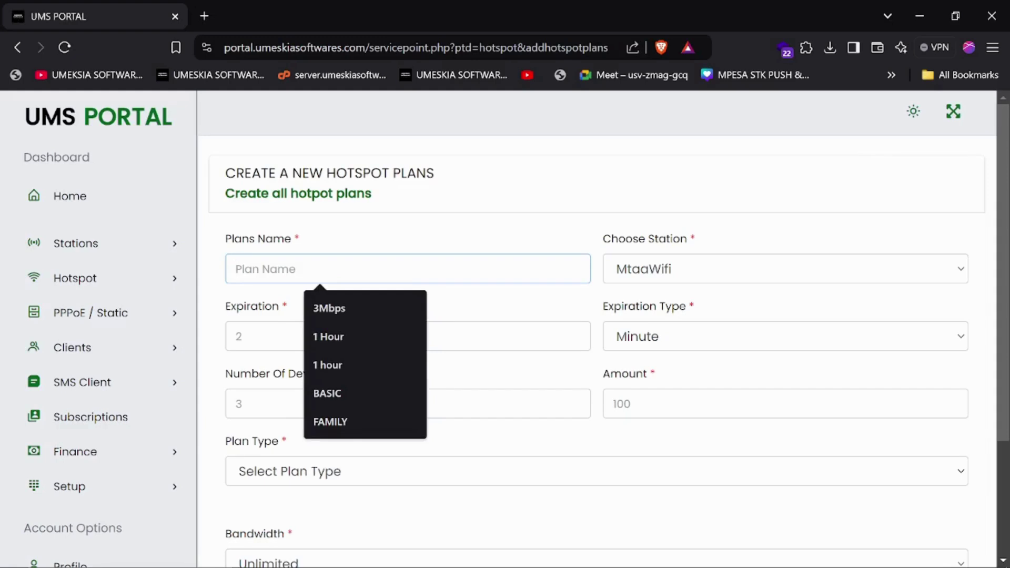
{"action": "type", "text": "1 Hour"}
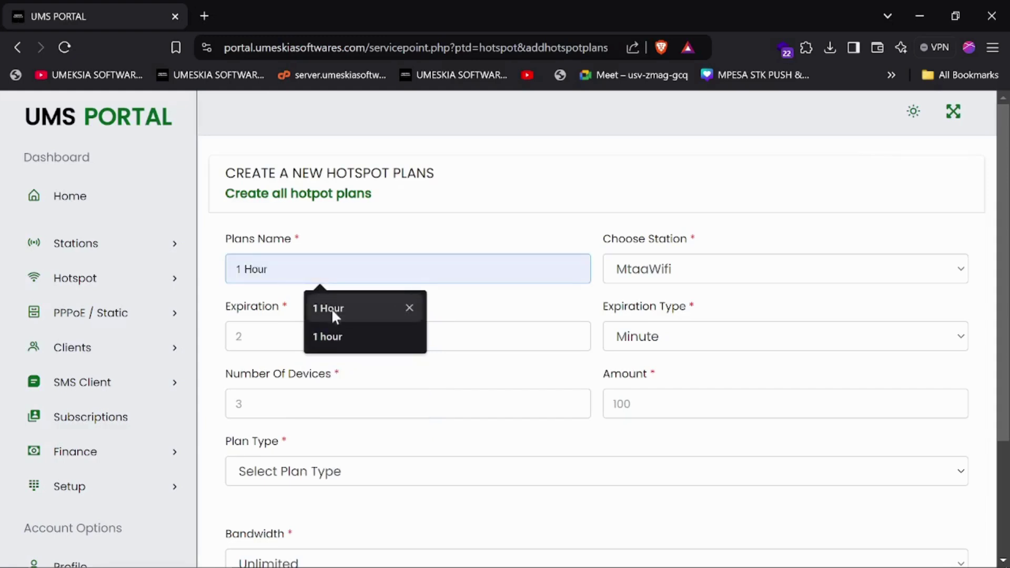
{"action": "left_click", "coordinate": [332, 308]}
{"action": "left_click", "coordinate": [638, 268]}
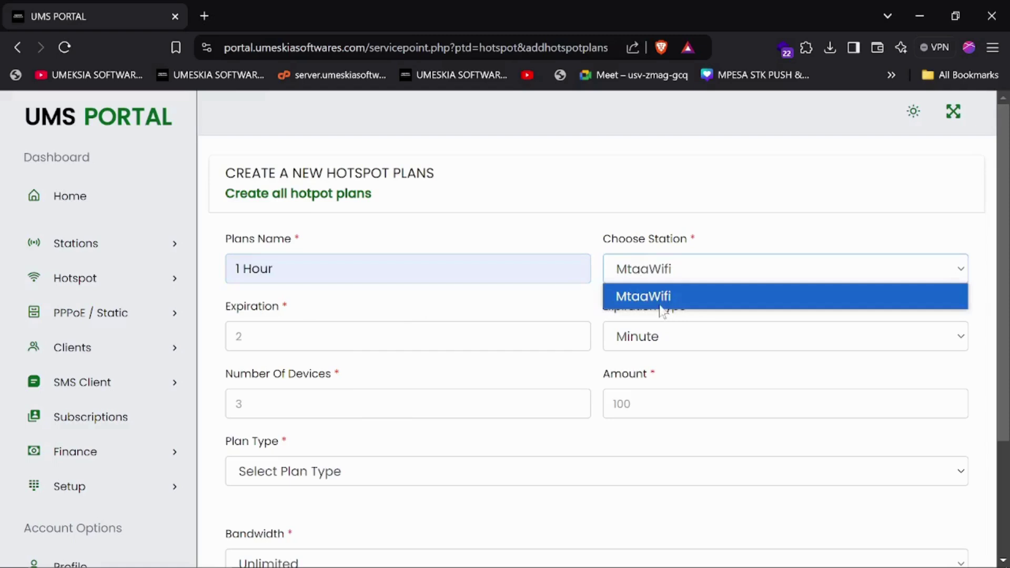
{"action": "left_click", "coordinate": [237, 335]}
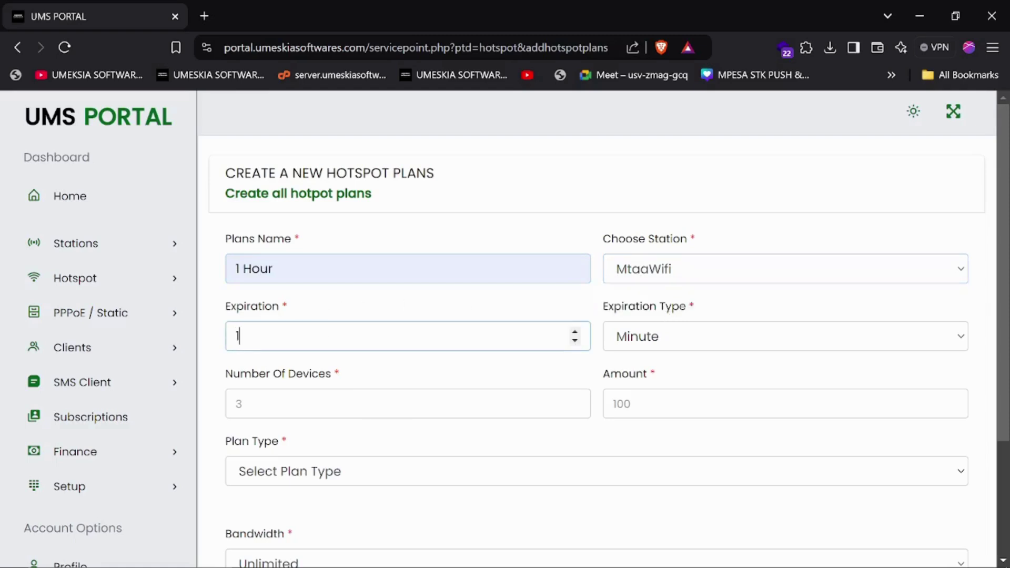
{"action": "left_click", "coordinate": [660, 345]}
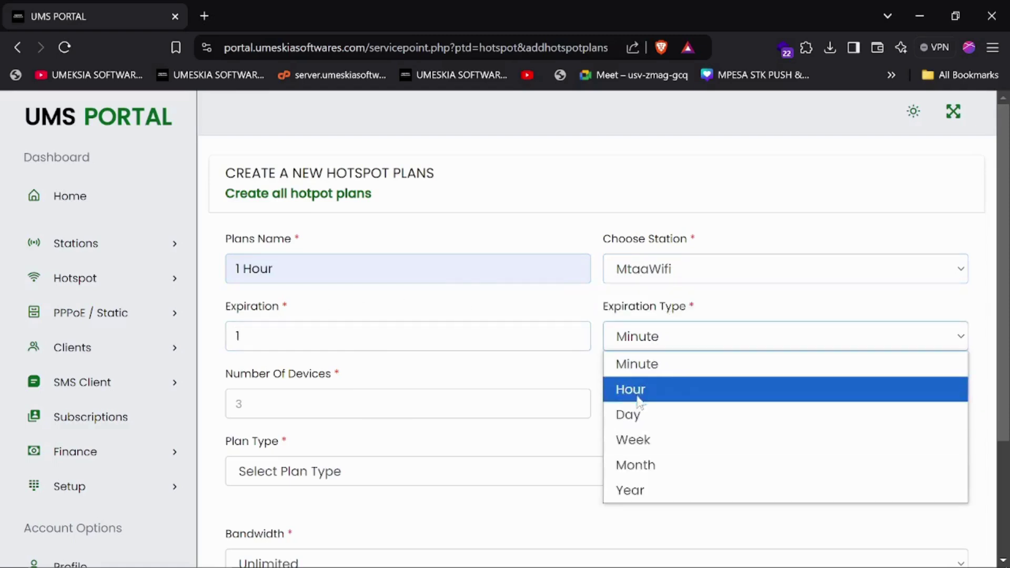
{"action": "left_click", "coordinate": [634, 416]}
{"action": "left_click", "coordinate": [679, 342]}
{"action": "left_click", "coordinate": [643, 392]}
Step: Set the plan's number of devices to 1, amount to 10, and plan type to Time Connection Plan
{"action": "left_click", "coordinate": [237, 404]}
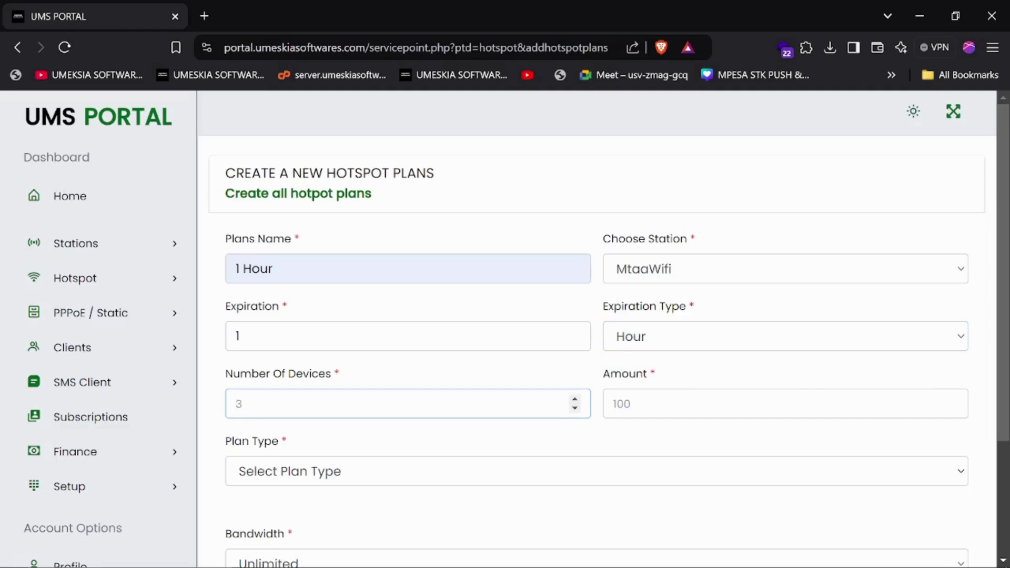
{"action": "type", "text": "1"}
{"action": "left_click", "coordinate": [697, 403]}
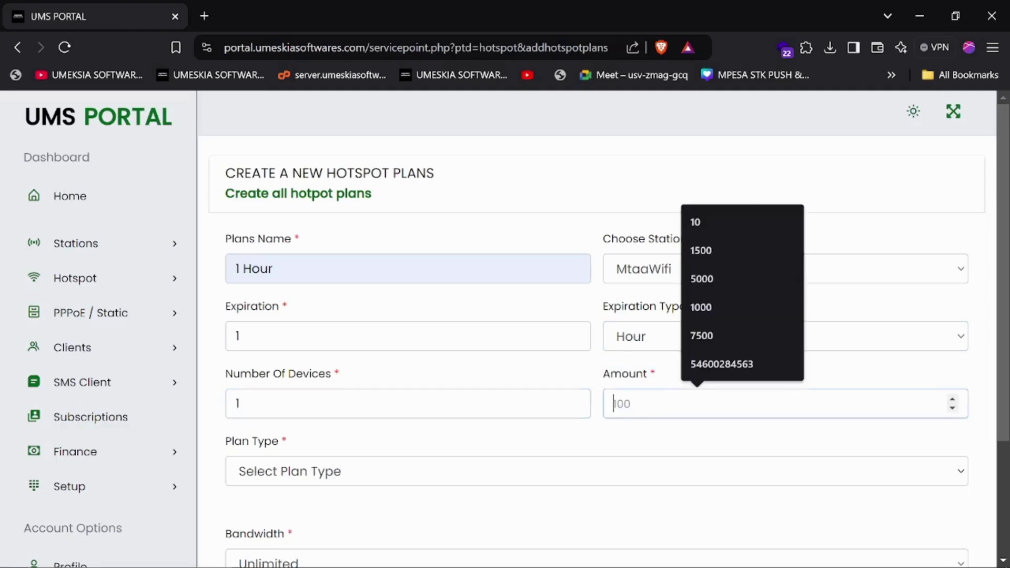
{"action": "type", "text": "10"}
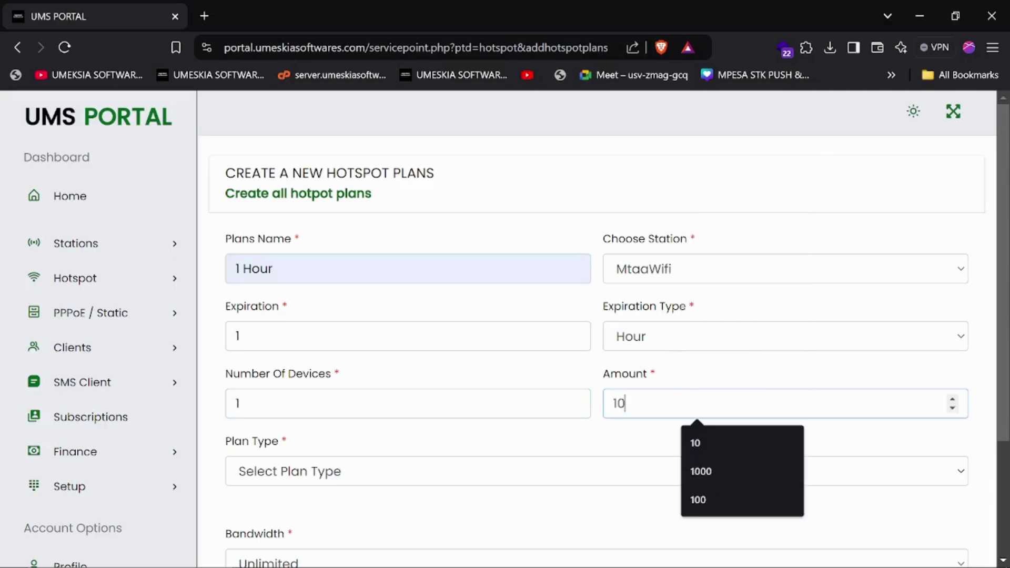
{"action": "scroll", "coordinate": [709, 394], "scroll_direction": "down", "scroll_amount": 3}
{"action": "left_click", "coordinate": [336, 316]}
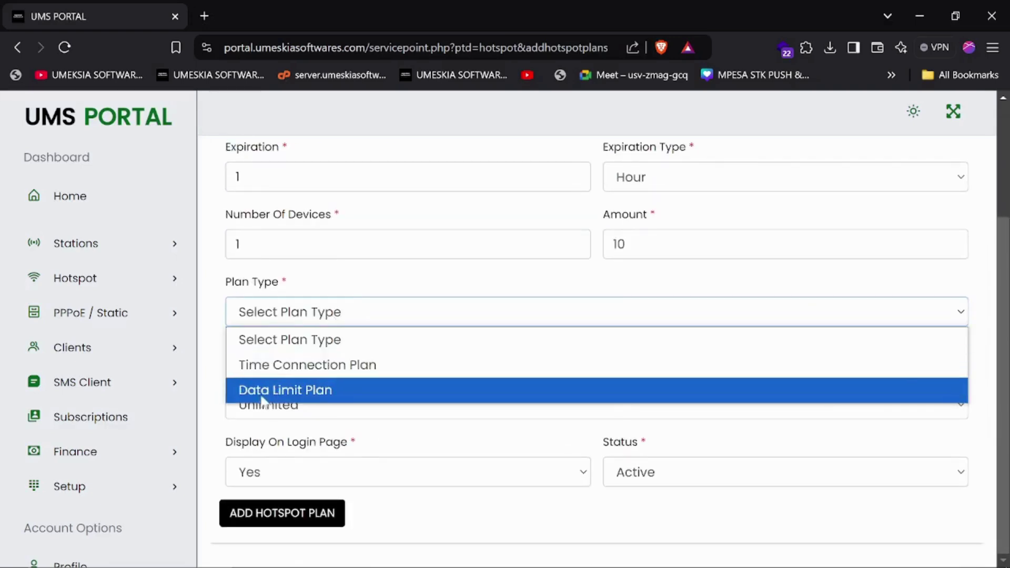
{"action": "left_click", "coordinate": [308, 368]}
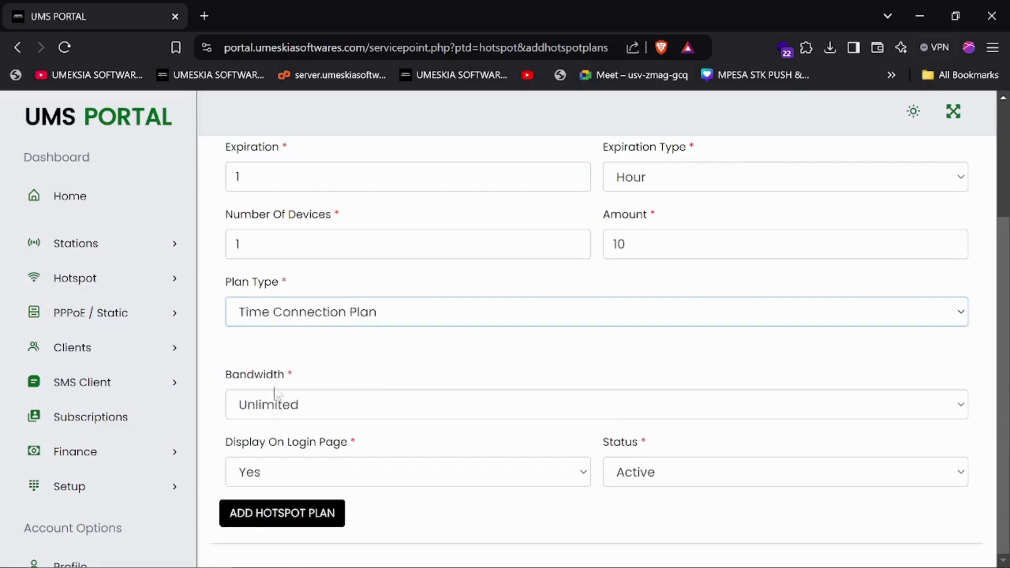
Step: Keep the plan's bandwidth on Unlimited and add the hotspot plan
{"action": "left_click", "coordinate": [322, 409]}
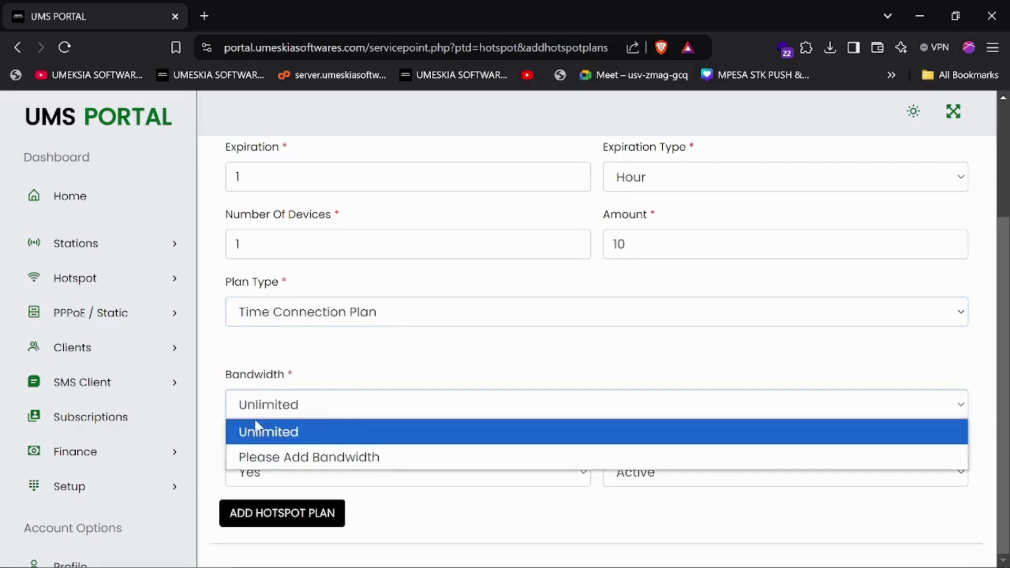
{"action": "left_click", "coordinate": [128, 279]}
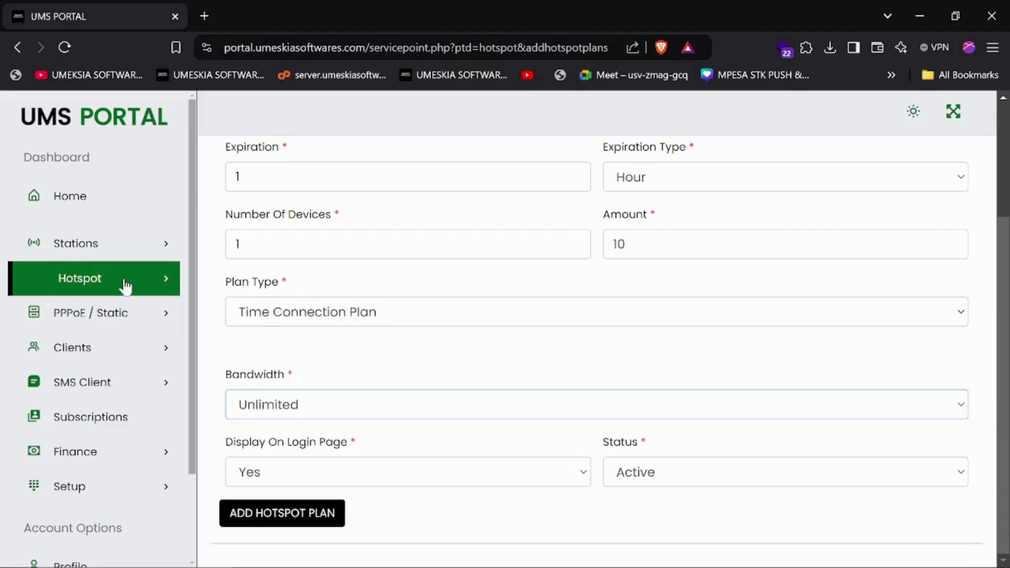
{"action": "left_click", "coordinate": [128, 279]}
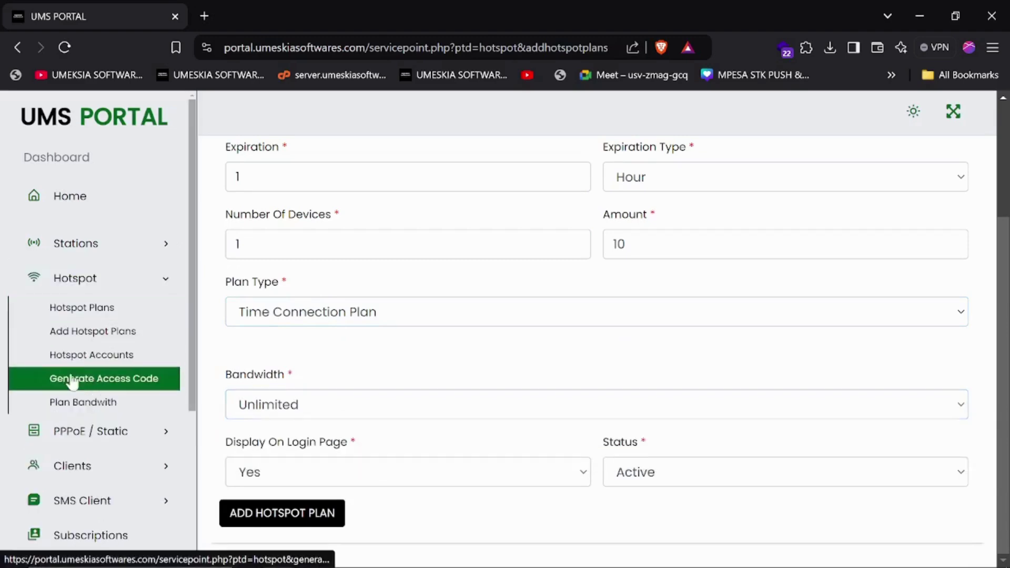
{"action": "left_click", "coordinate": [124, 278]}
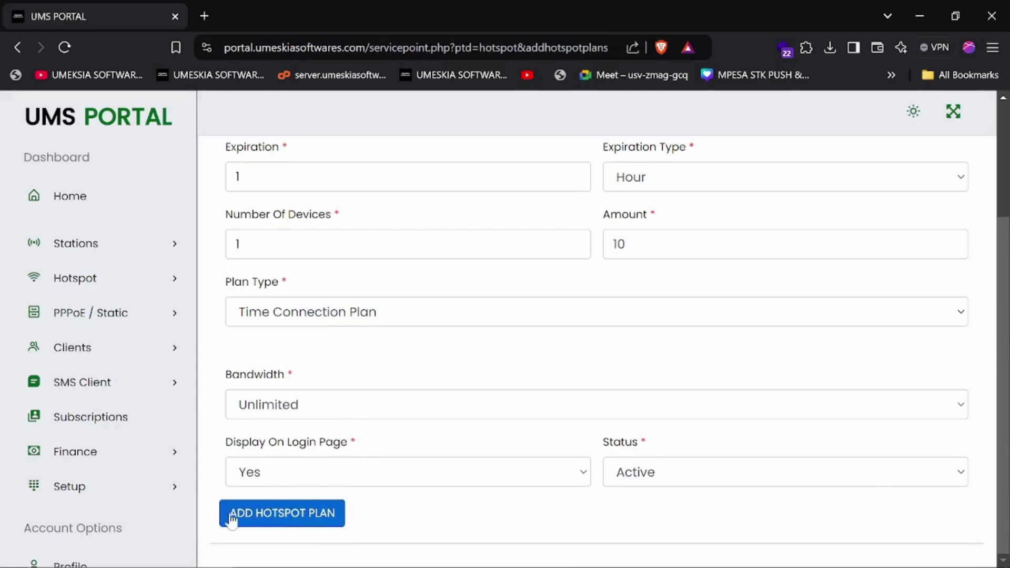
{"action": "left_click", "coordinate": [265, 521]}
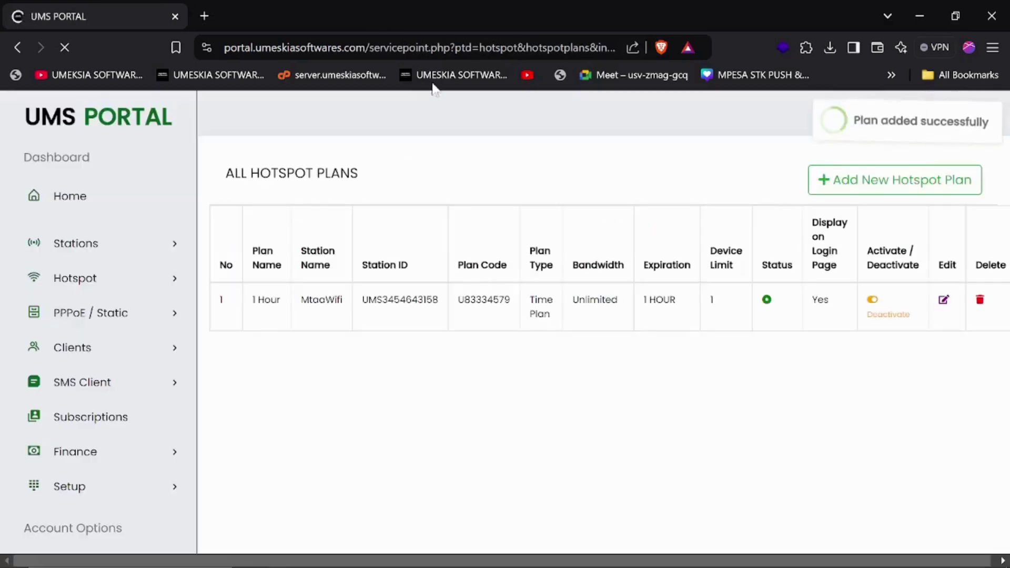
Step: Return to the mirrored phone, dismiss the error on the MtaaWifi sign-in page, and check the hotspot plan offered there
{"action": "mouse_move", "coordinate": [541, 558]}
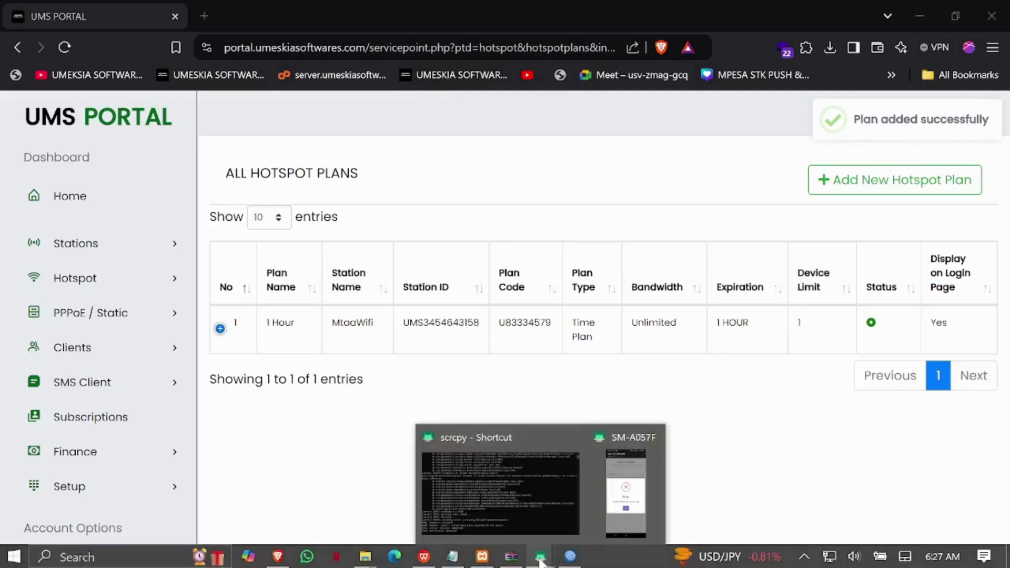
{"action": "left_click", "coordinate": [628, 484]}
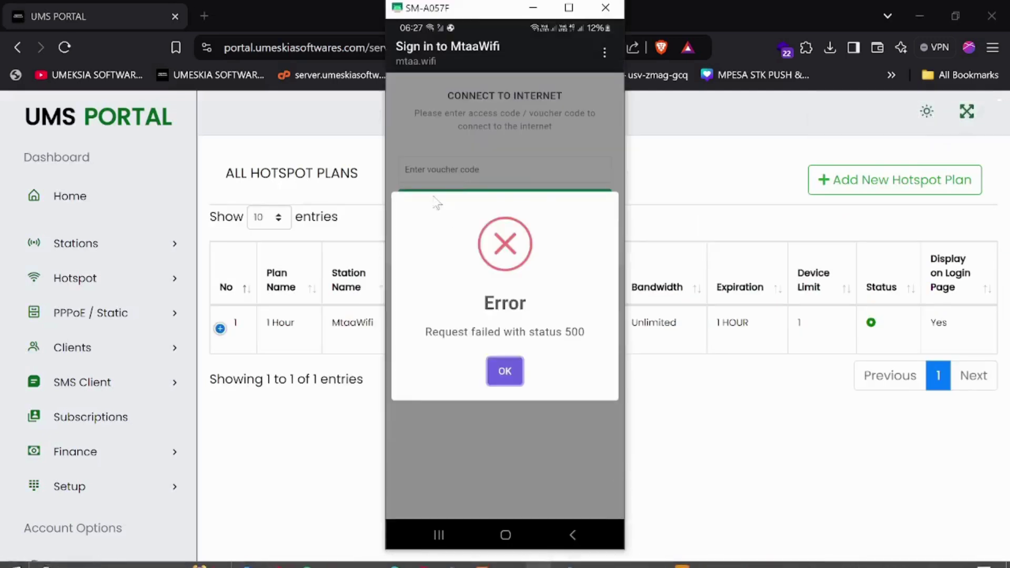
{"action": "left_click", "coordinate": [439, 96]}
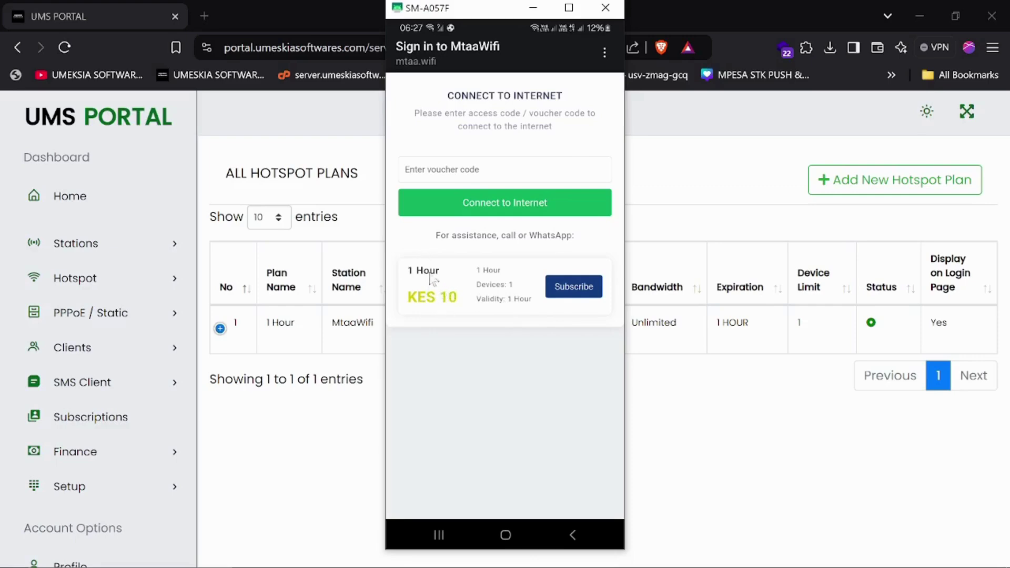
{"action": "left_click", "coordinate": [501, 289]}
Step: Return to UMS Portal in the browser and view the available Setup options
{"action": "key", "text": "alt+Tab"}
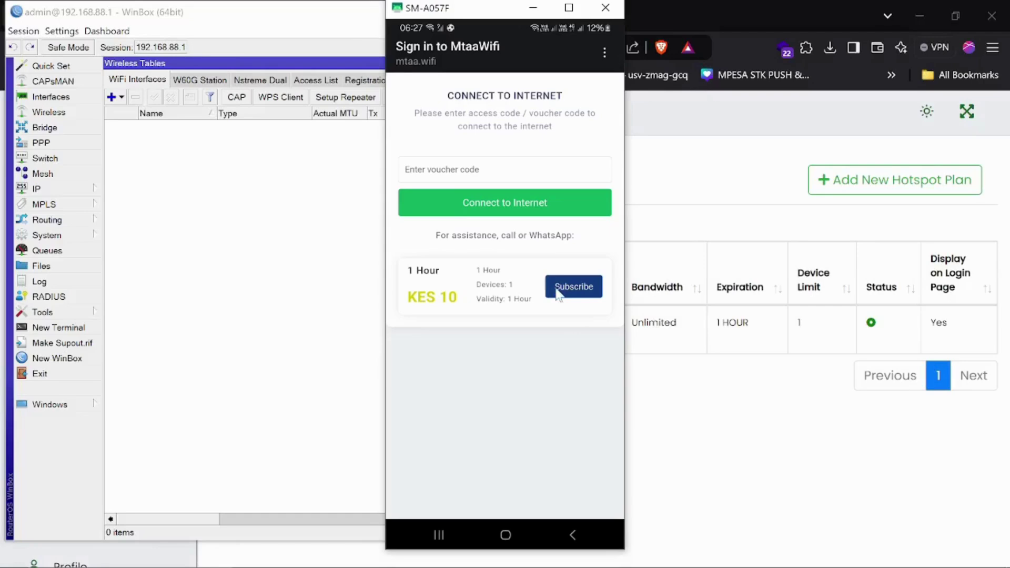
{"action": "left_click", "coordinate": [344, 22]}
{"action": "left_click", "coordinate": [402, 12]}
{"action": "left_click", "coordinate": [751, 178]}
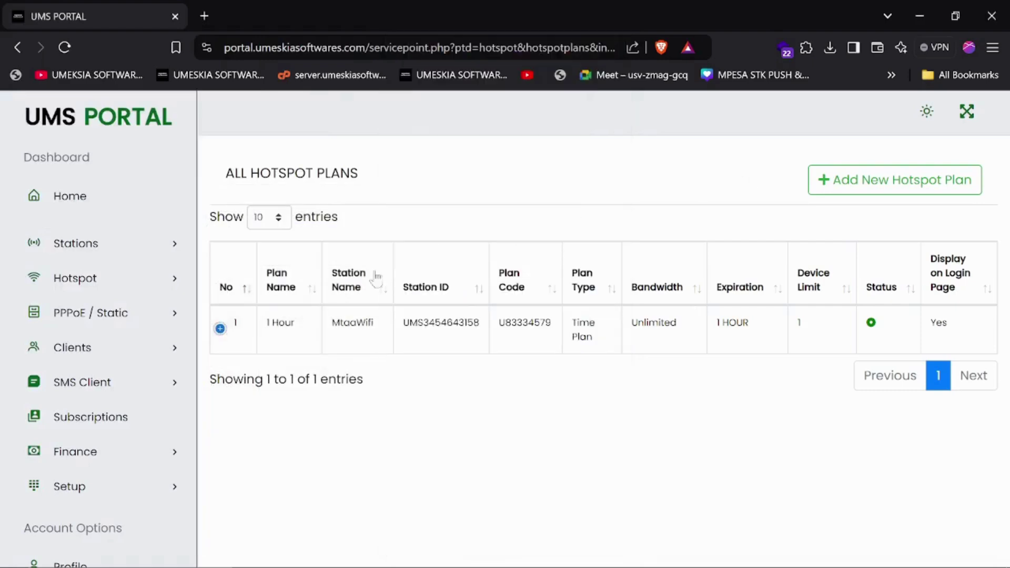
{"action": "left_click", "coordinate": [95, 486]}
{"action": "scroll", "coordinate": [93, 433], "scroll_direction": "down", "scroll_amount": 3}
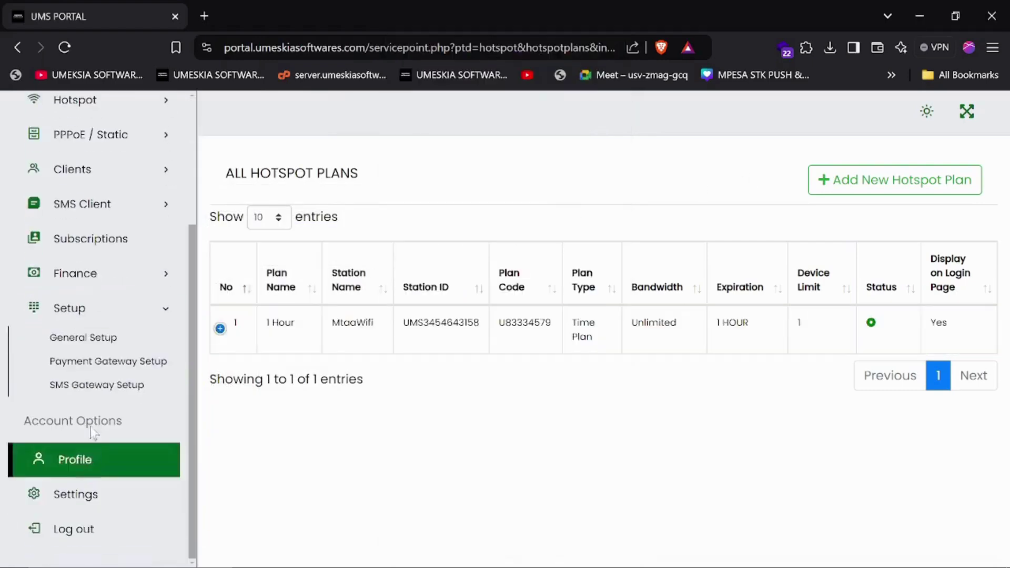
{"action": "scroll", "coordinate": [93, 432], "scroll_direction": "up", "scroll_amount": 5}
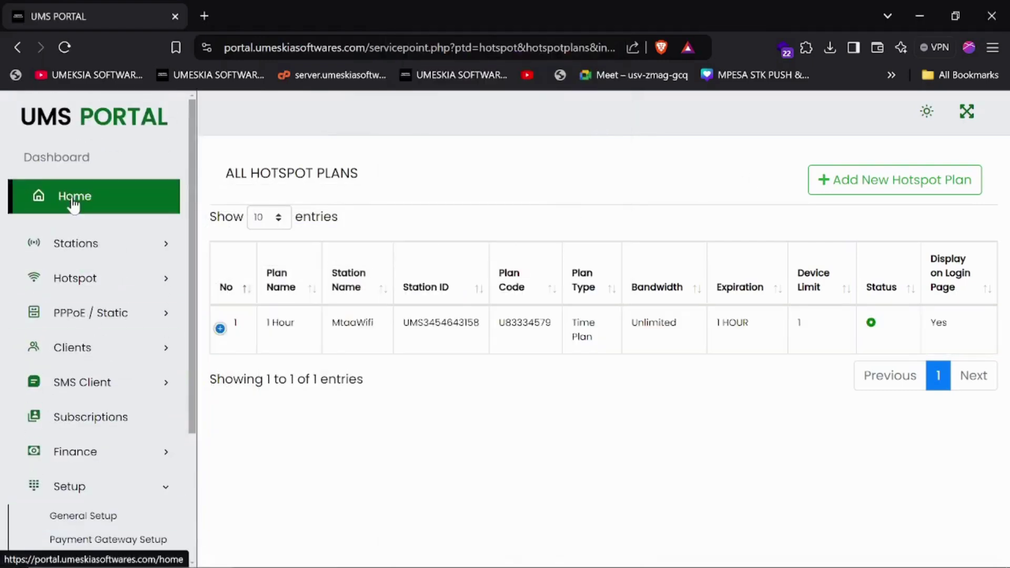